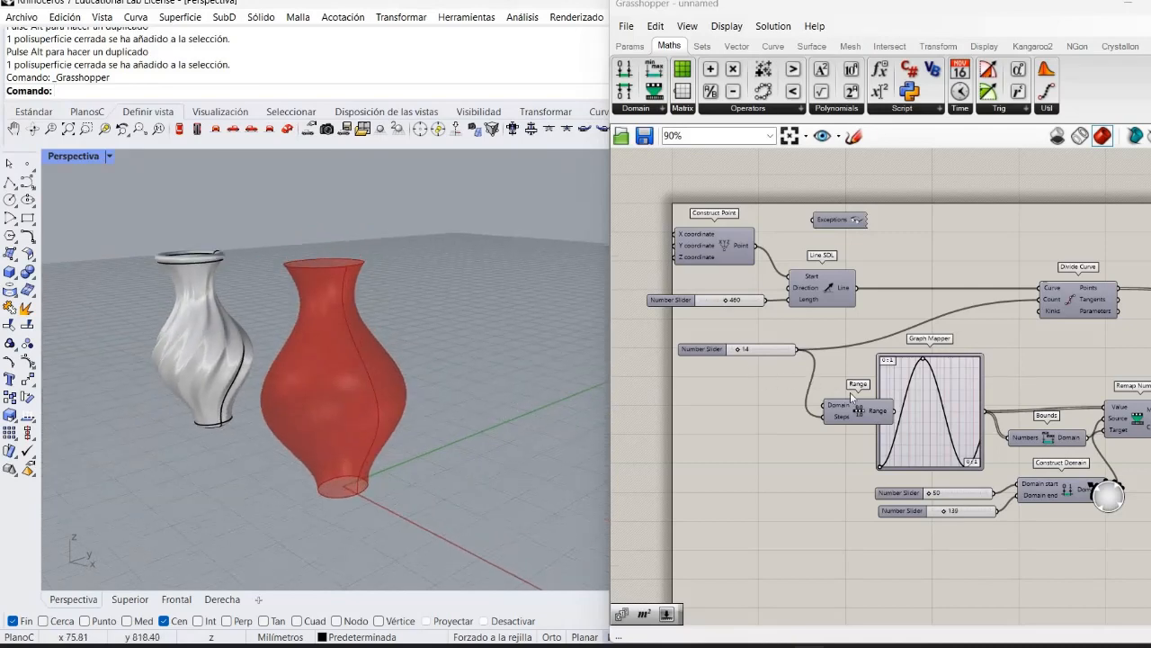
Step: Move the Range component clear of the Graph Mapper so the two no longer overlap
{"action": "left_click_drag", "start_coordinate": [861, 423], "coordinate": [816, 413]}
{"action": "left_click", "coordinate": [751, 462]}
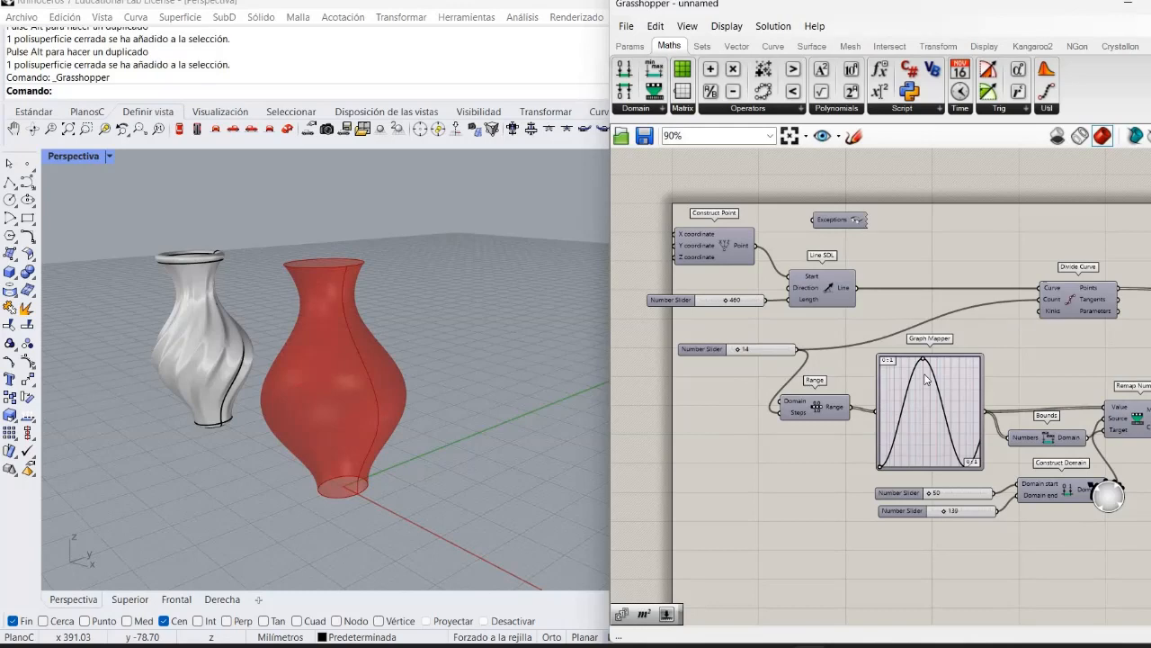
Step: Examine the finished white twisted vase and the plain red vase preview from several angles for comparison
{"action": "mouse_move", "coordinate": [925, 378]}
{"action": "scroll", "coordinate": [496, 419], "scroll_direction": "up", "scroll_amount": 3}
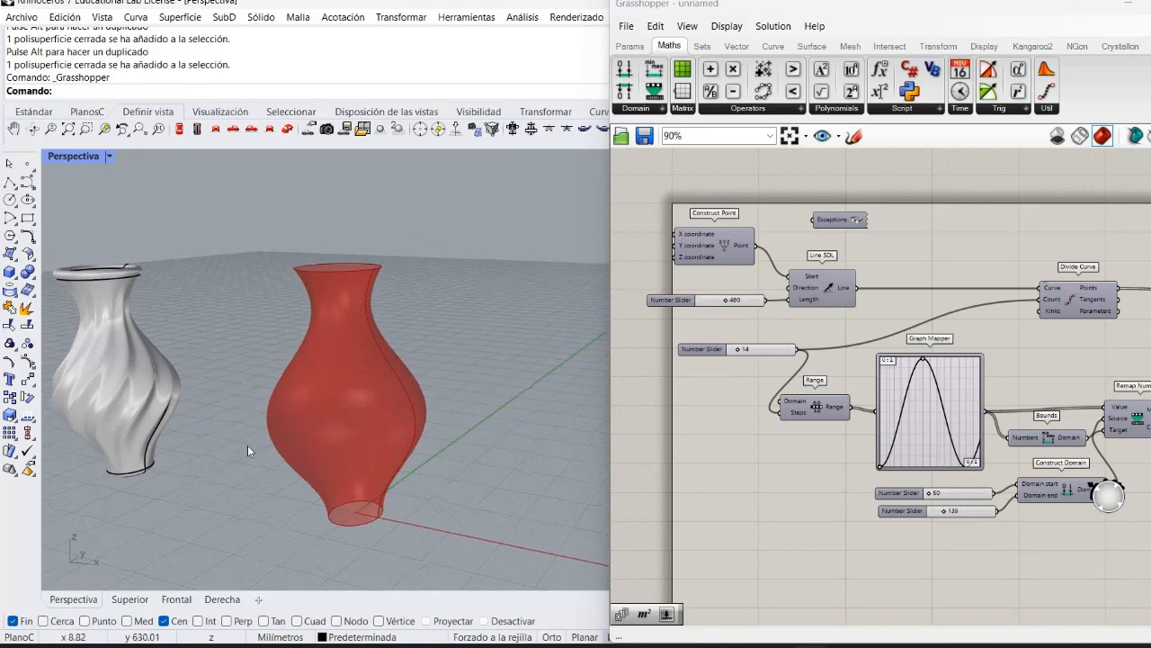
{"action": "right_click_drag", "start_coordinate": [247, 446], "coordinate": [388, 444], "text": "shift"}
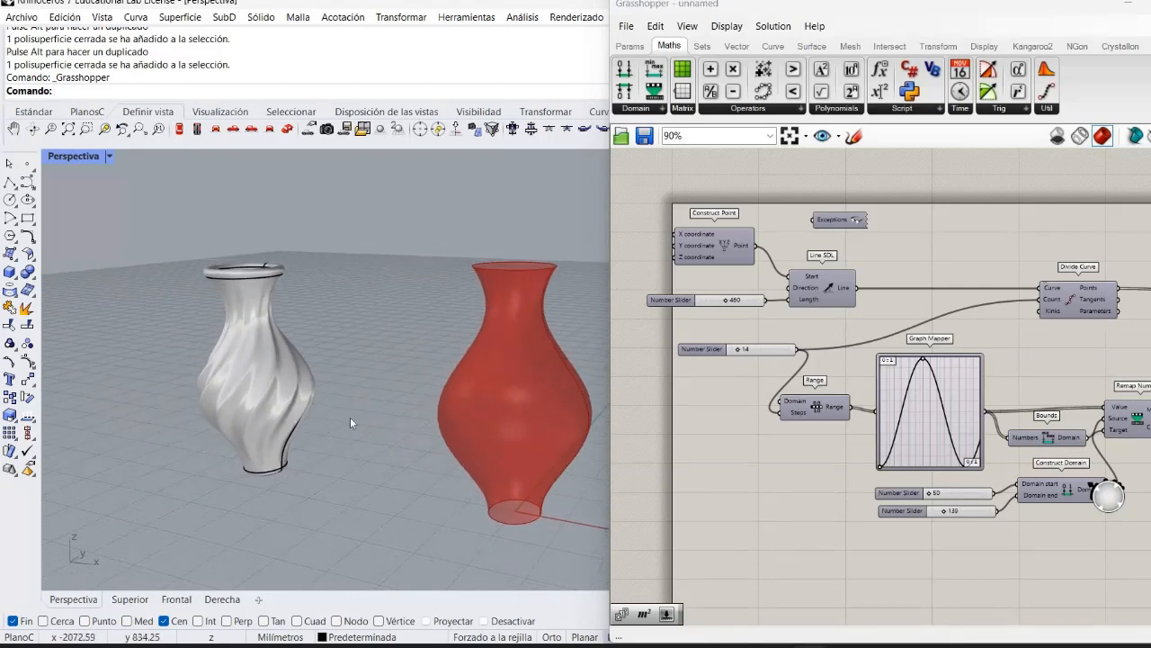
{"action": "scroll", "coordinate": [349, 417], "scroll_direction": "up", "scroll_amount": 3}
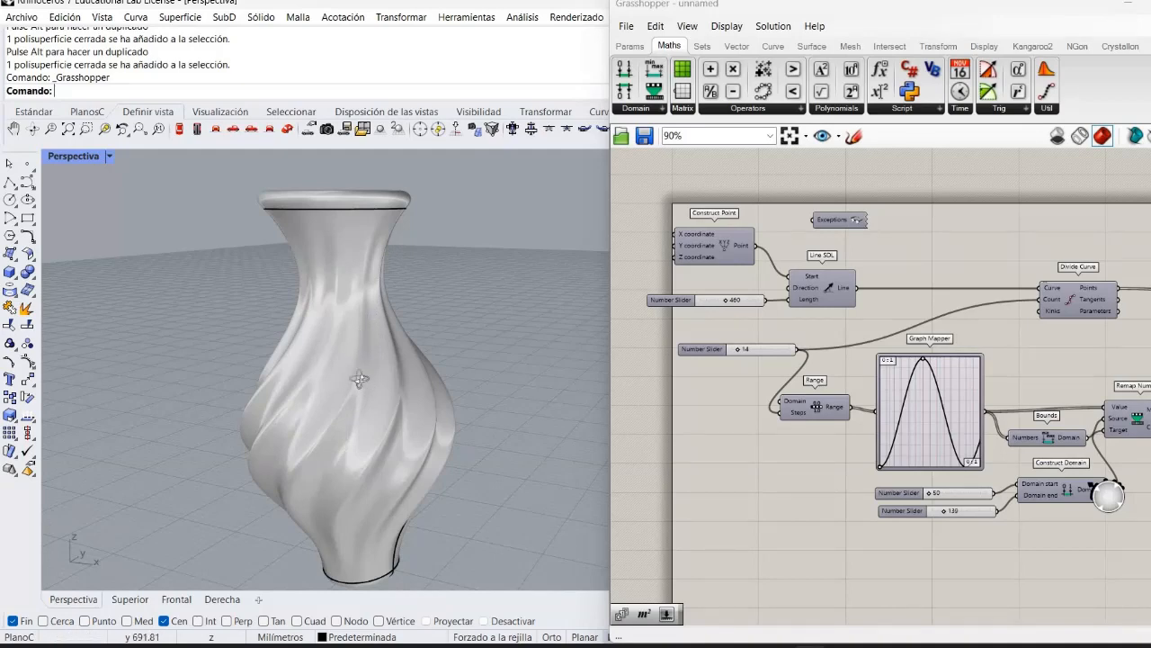
{"action": "right_click_drag", "start_coordinate": [321, 410], "coordinate": [368, 436]}
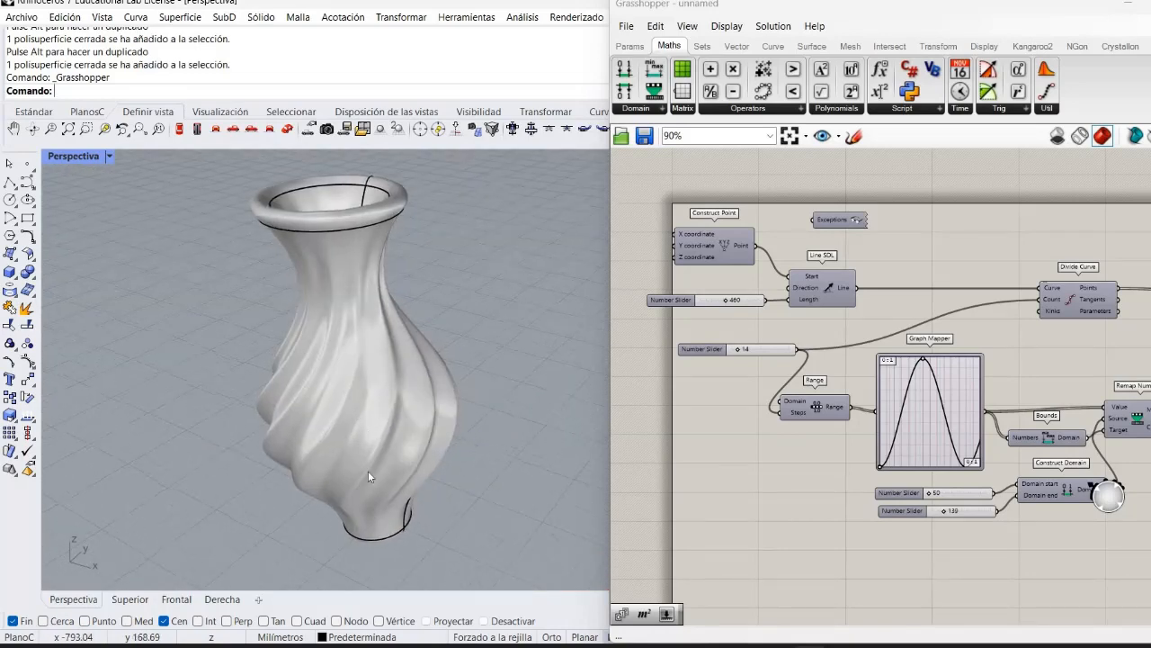
{"action": "right_click_drag", "start_coordinate": [288, 447], "coordinate": [120, 404], "text": "shift"}
{"action": "scroll", "coordinate": [166, 400], "scroll_direction": "down", "scroll_amount": 3}
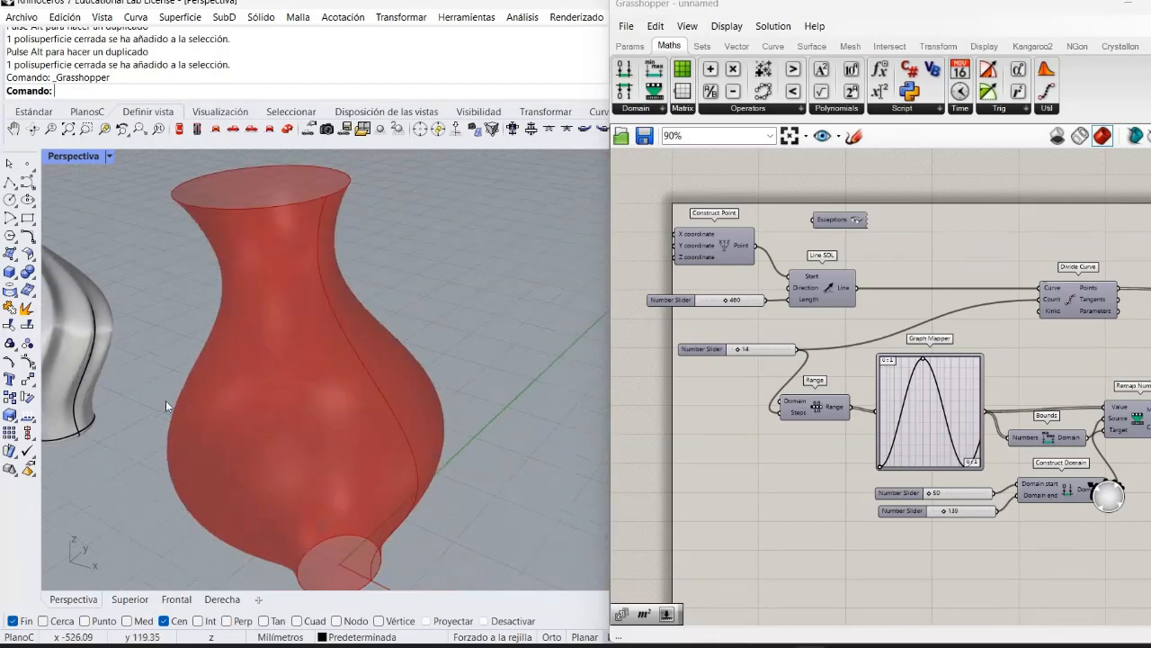
{"action": "scroll", "coordinate": [165, 400], "scroll_direction": "down", "scroll_amount": 2}
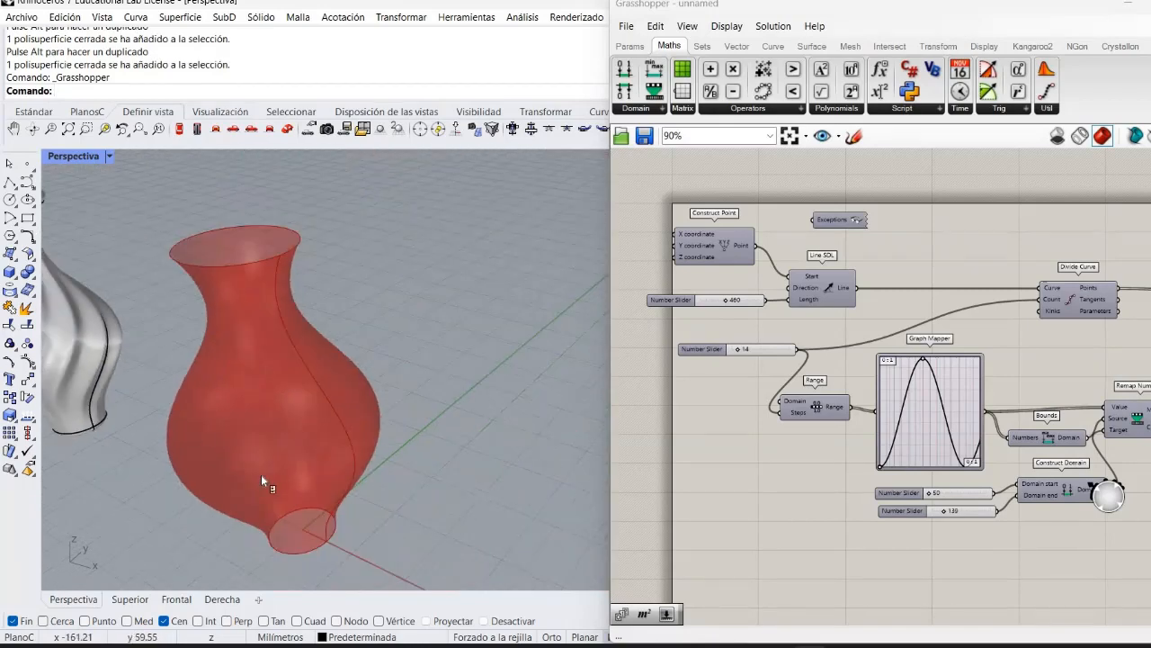
{"action": "right_click_drag", "start_coordinate": [262, 475], "coordinate": [206, 489]}
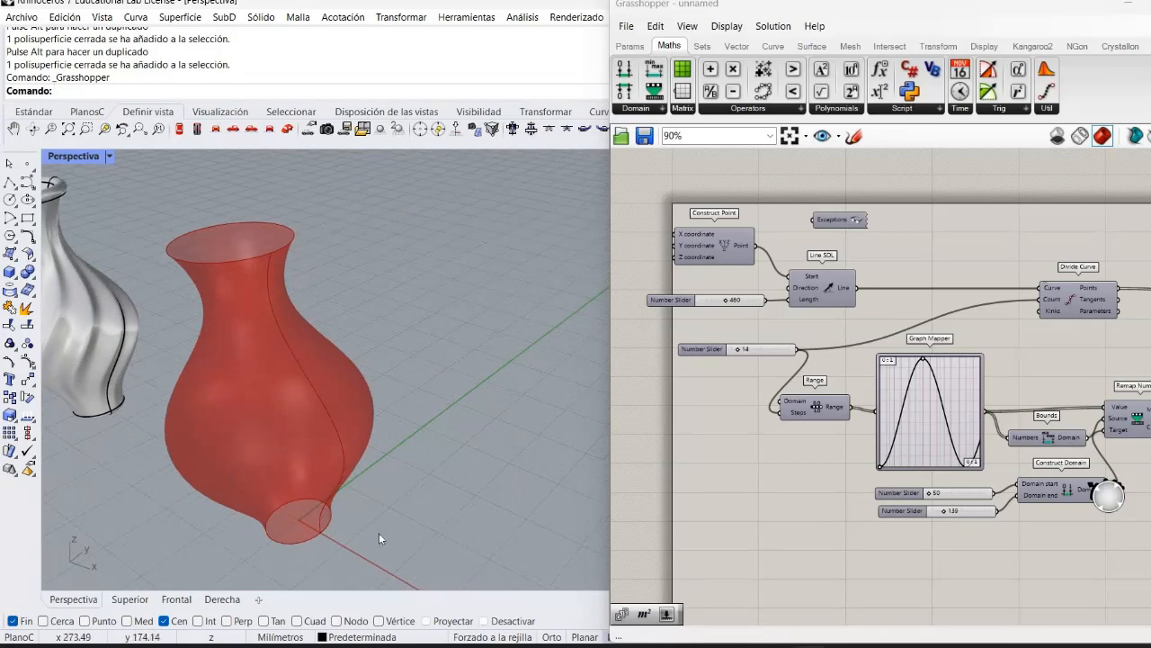
{"action": "right_click_drag", "start_coordinate": [385, 472], "coordinate": [439, 501]}
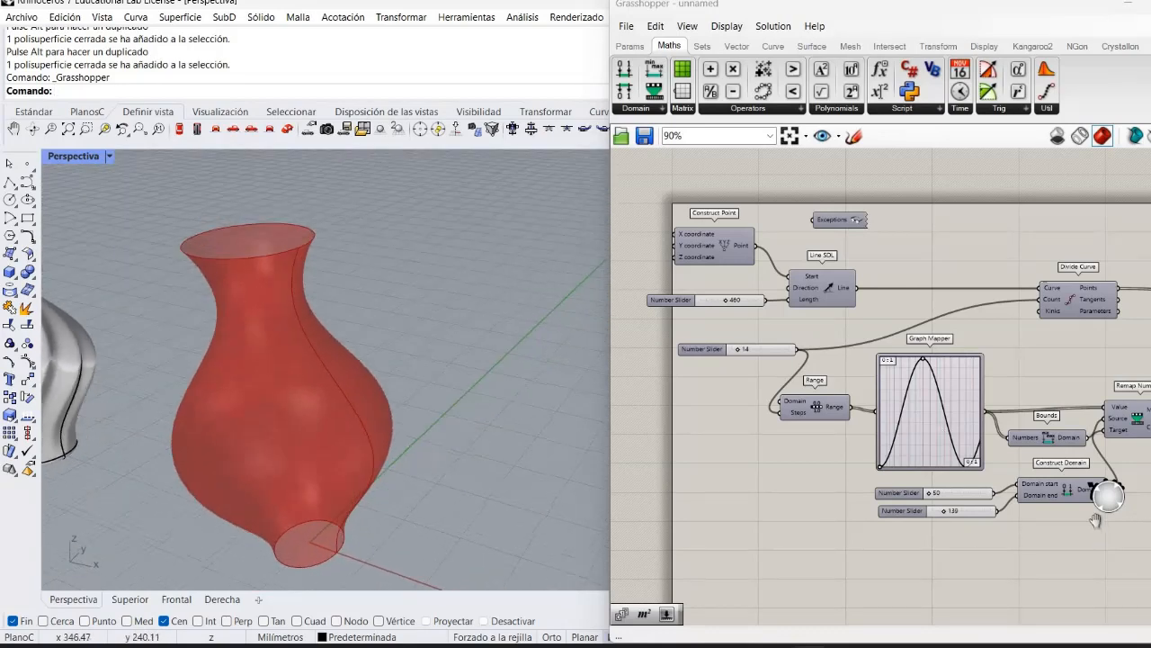
Step: Delete the Loft component connected to the Circle output
{"action": "right_click_drag", "start_coordinate": [899, 520], "coordinate": [683, 532]}
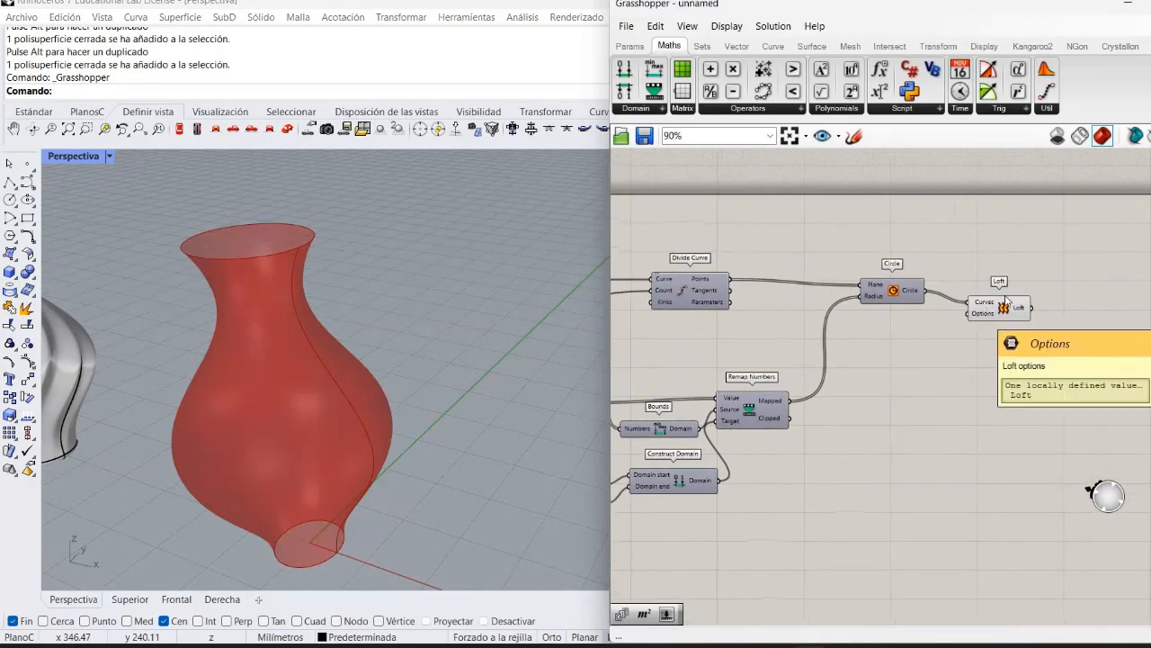
{"action": "left_click_drag", "start_coordinate": [981, 314], "coordinate": [1067, 302]}
{"action": "left_click", "coordinate": [1075, 347]}
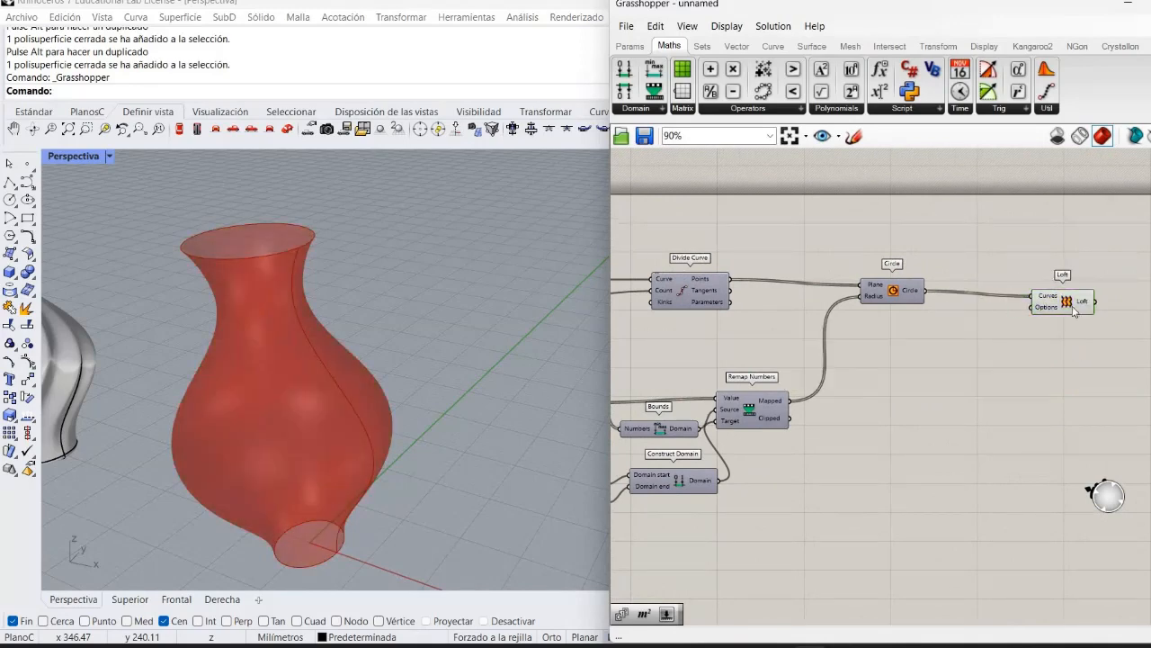
{"action": "left_click", "coordinate": [1069, 303]}
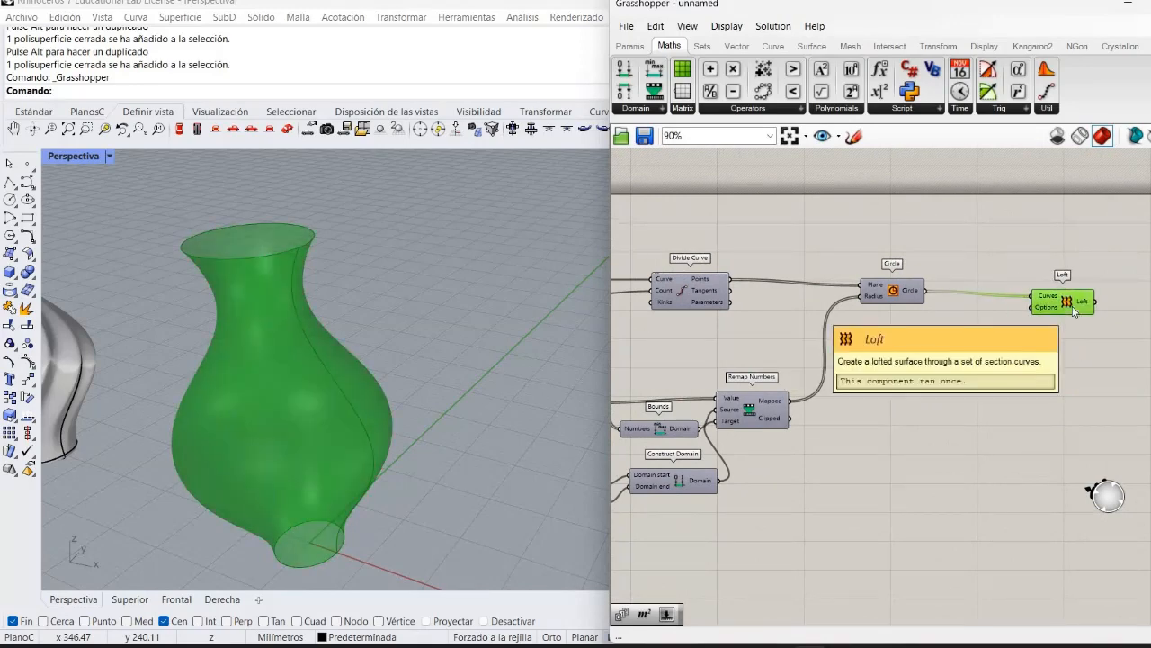
{"action": "key", "text": "Delete"}
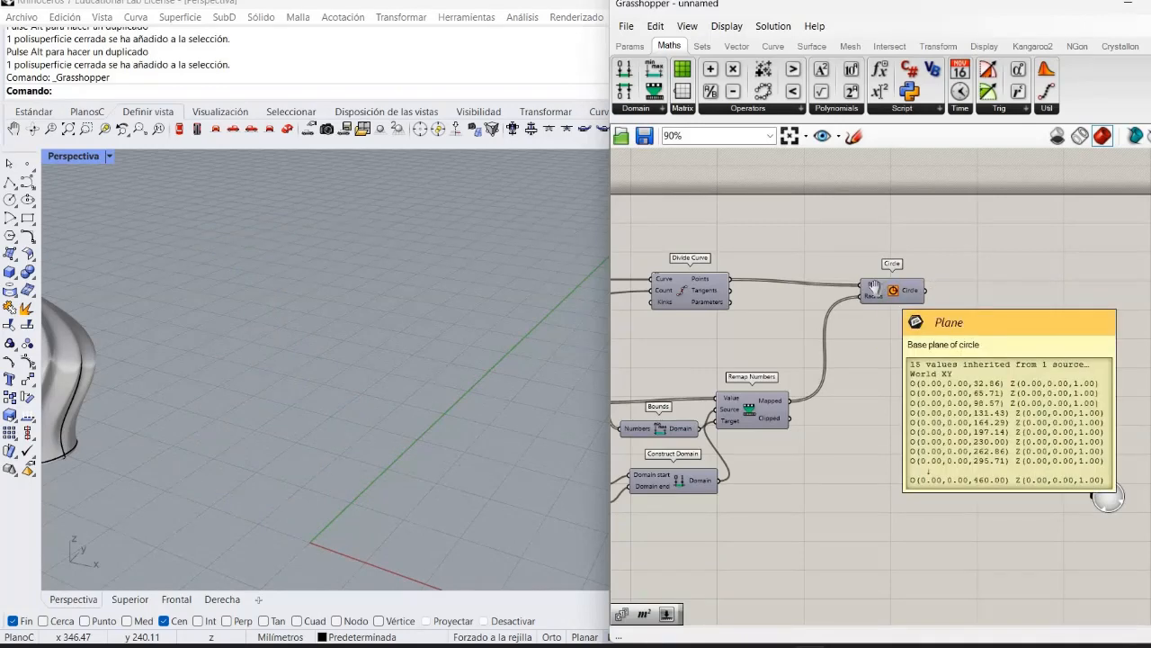
Step: Turn on the preview of the Circle component and inspect the stacked circles of the vase from different angles
{"action": "right_click_drag", "start_coordinate": [895, 292], "coordinate": [884, 295]}
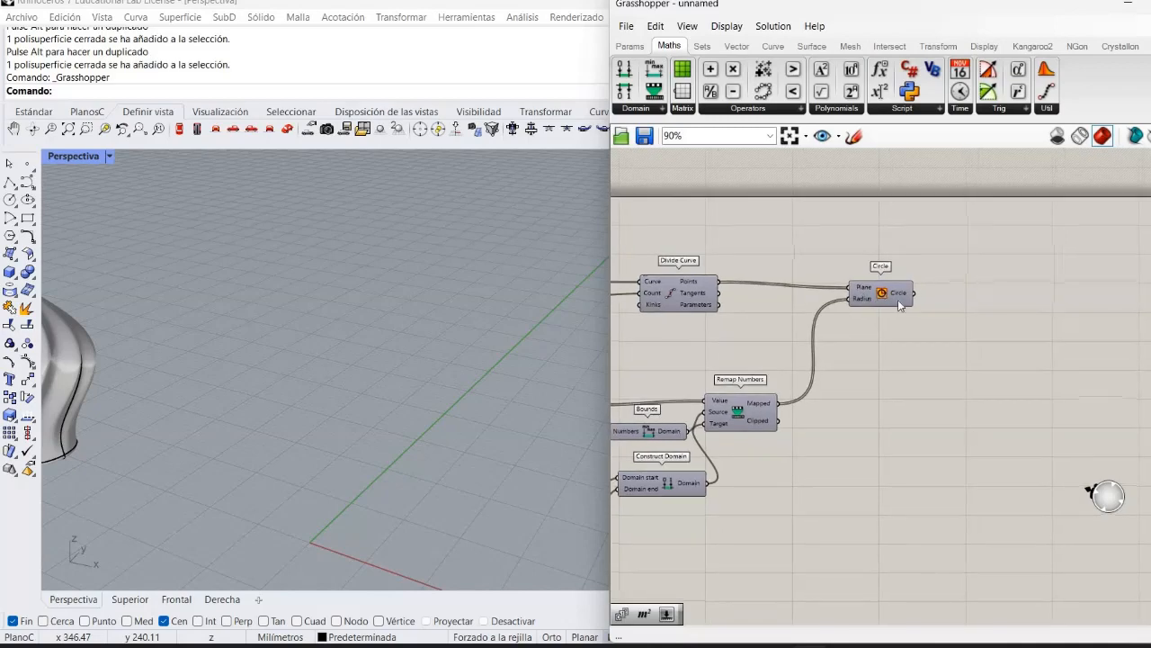
{"action": "right_click", "coordinate": [887, 305]}
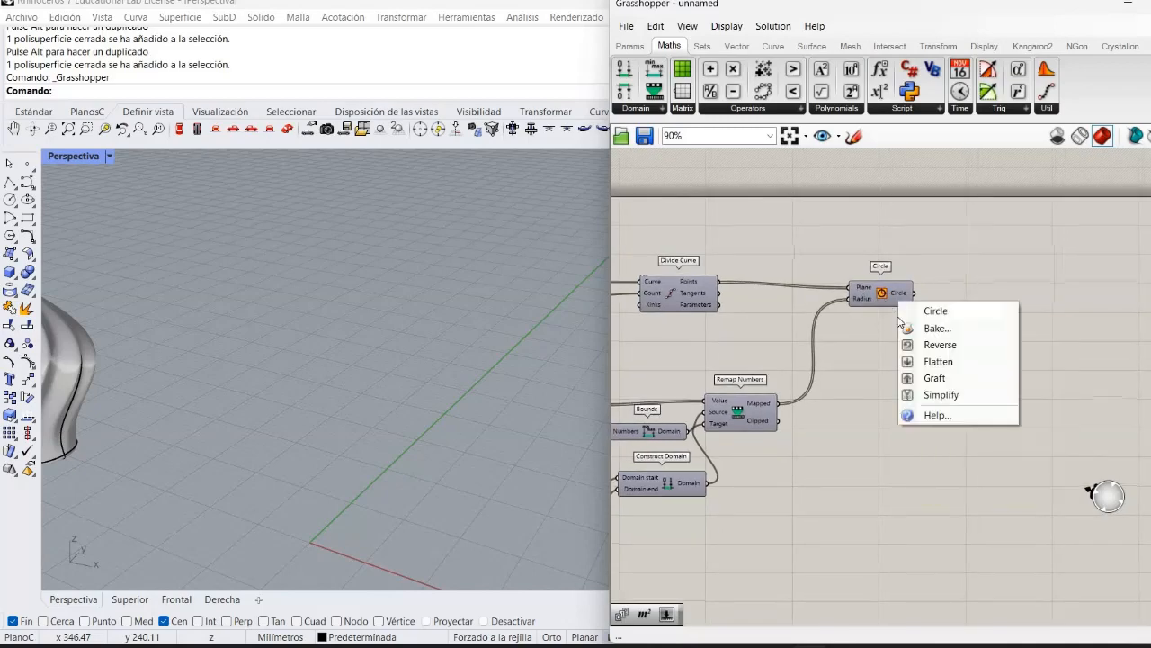
{"action": "right_click", "coordinate": [887, 303]}
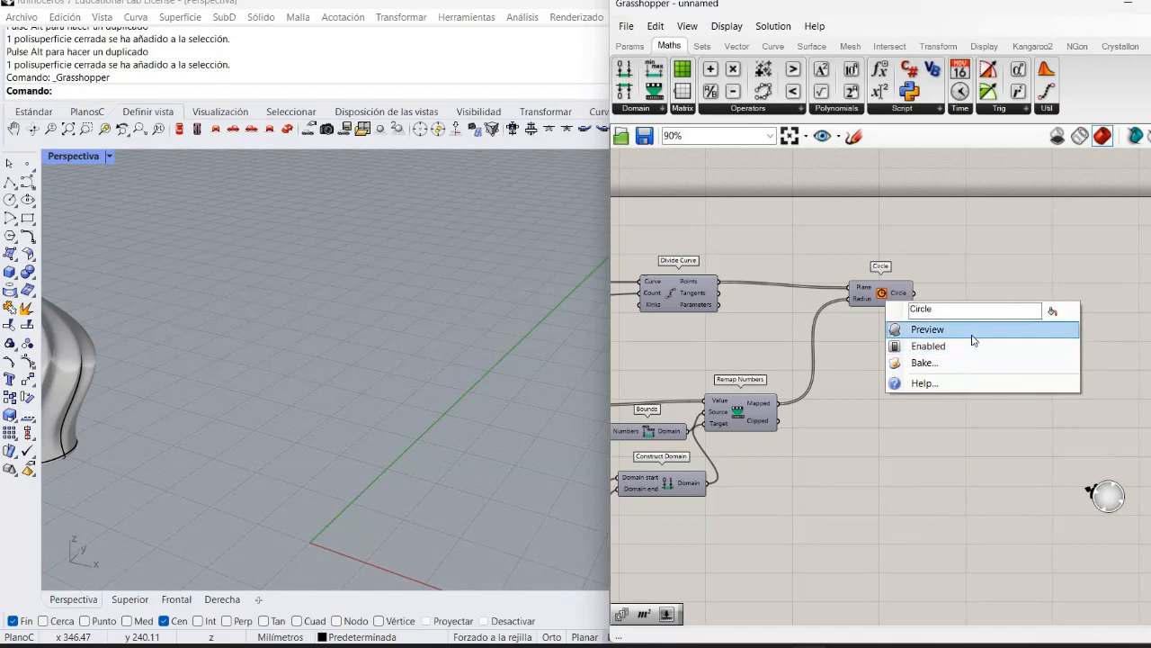
{"action": "left_click", "coordinate": [971, 330]}
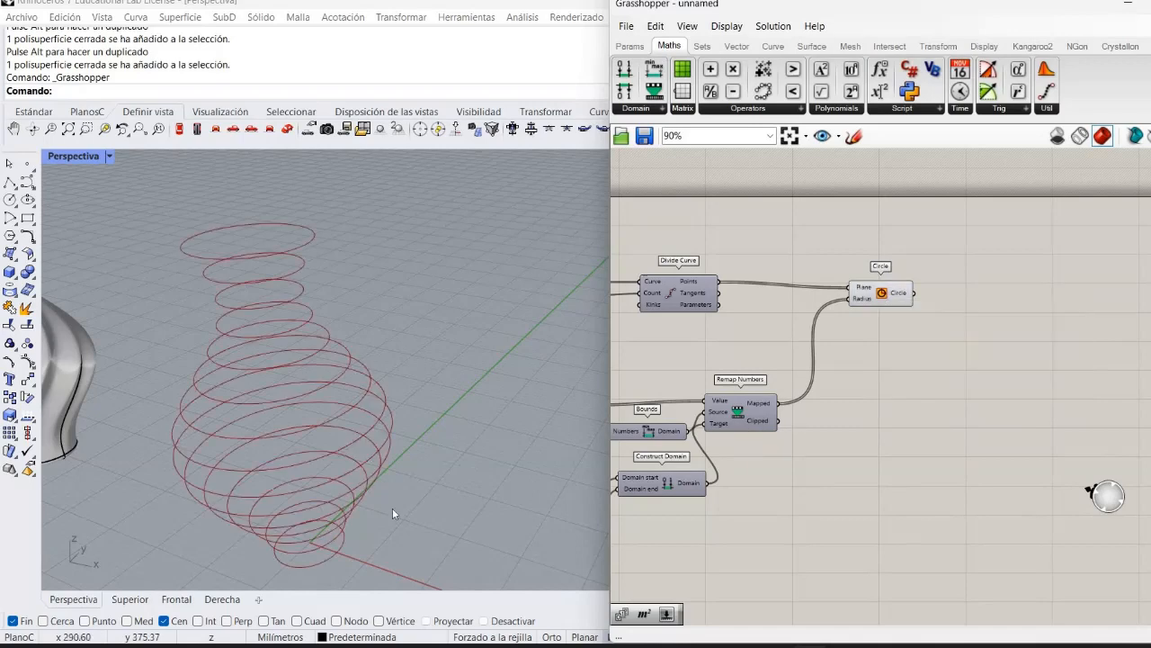
{"action": "right_click_drag", "start_coordinate": [462, 495], "coordinate": [472, 476]}
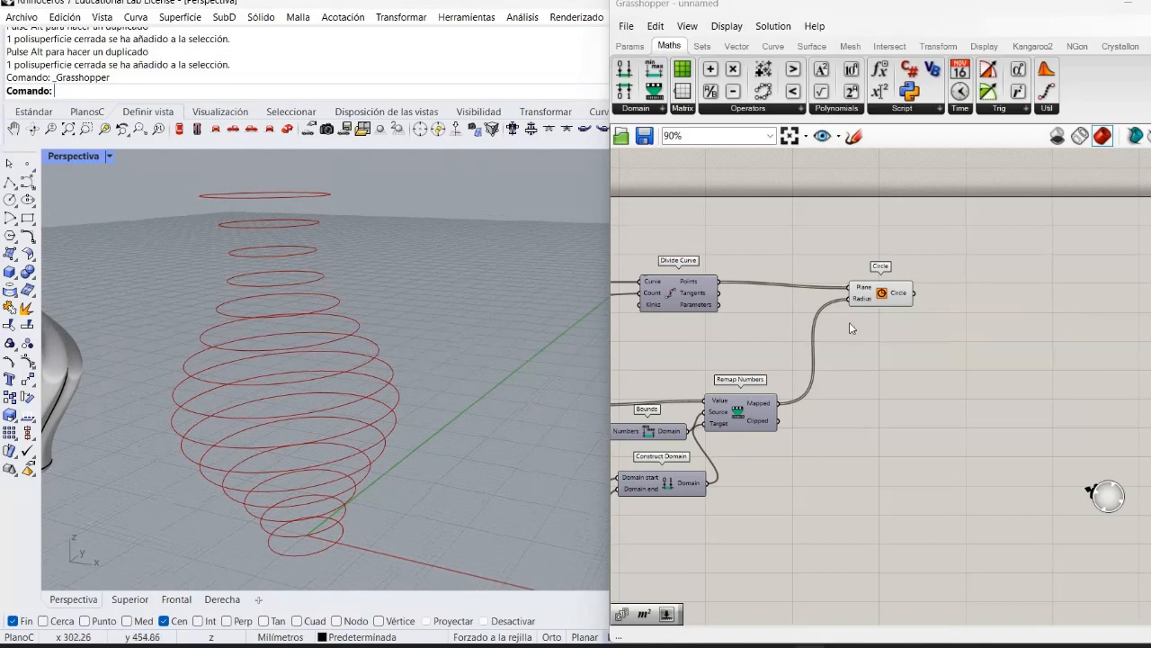
{"action": "mouse_move", "coordinate": [886, 302]}
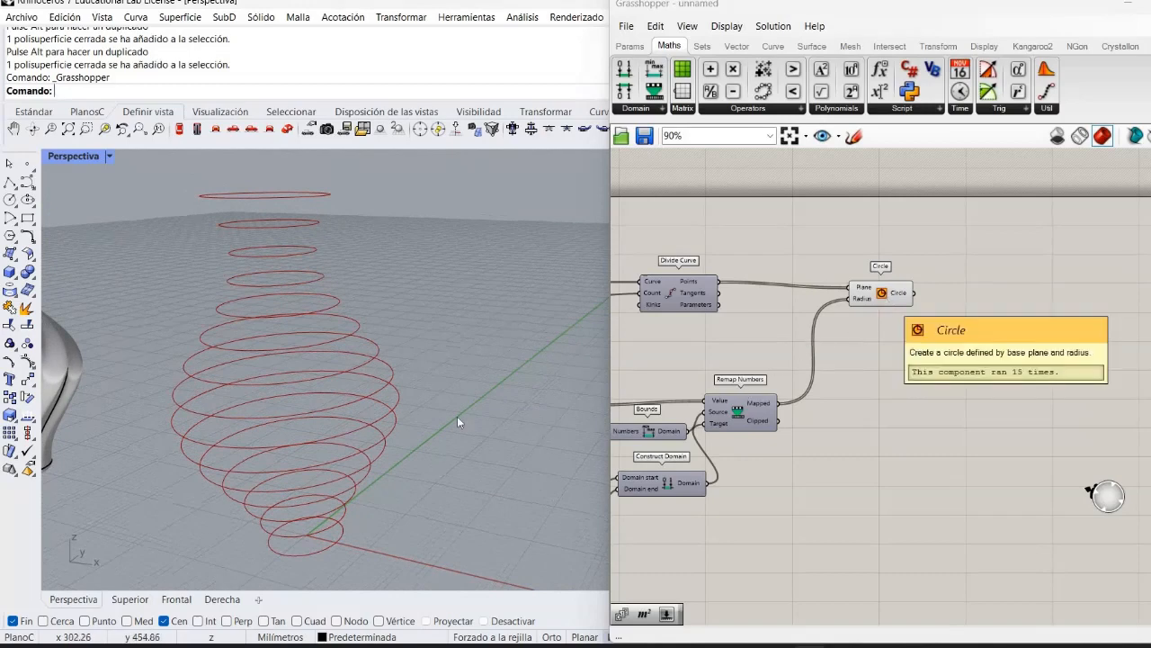
{"action": "right_click_drag", "start_coordinate": [457, 421], "coordinate": [396, 446]}
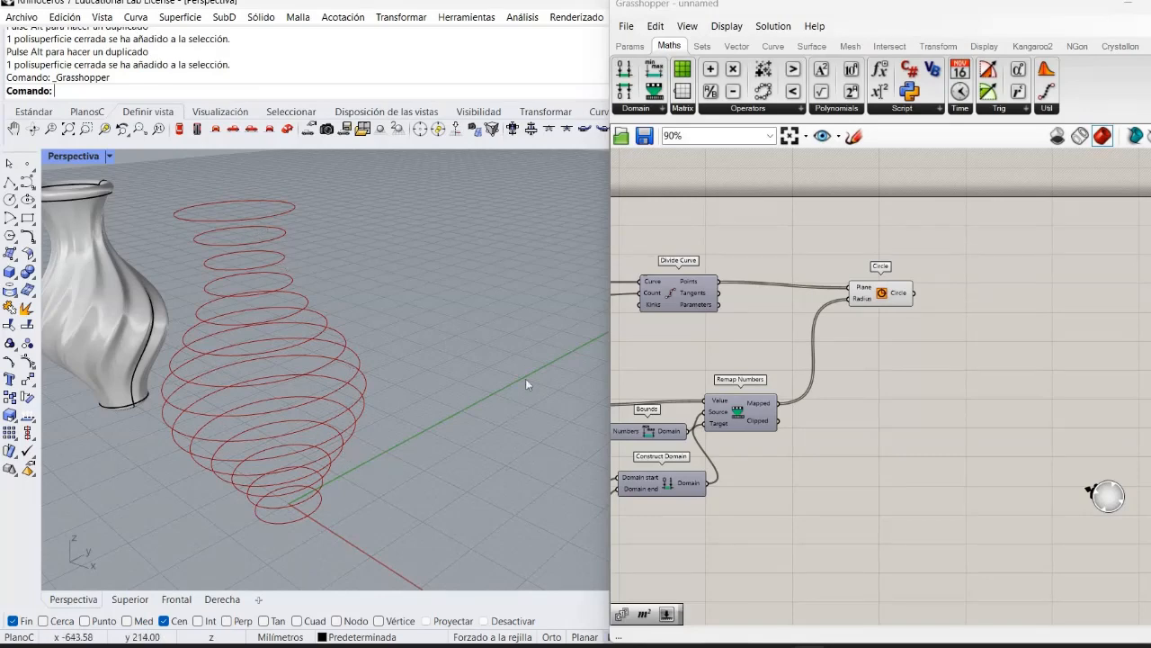
Step: Add a Divide Curve component beside the Circle component and connect the Circle output to its Curve input
{"action": "double_click", "coordinate": [974, 318]}
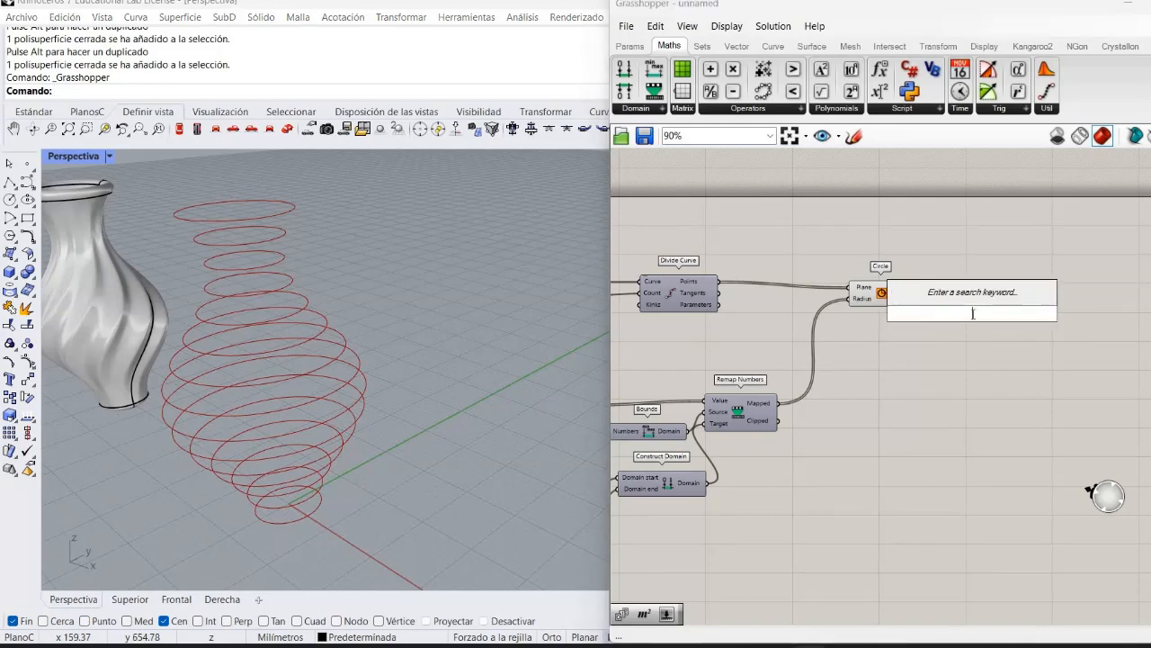
{"action": "type", "text": "d"}
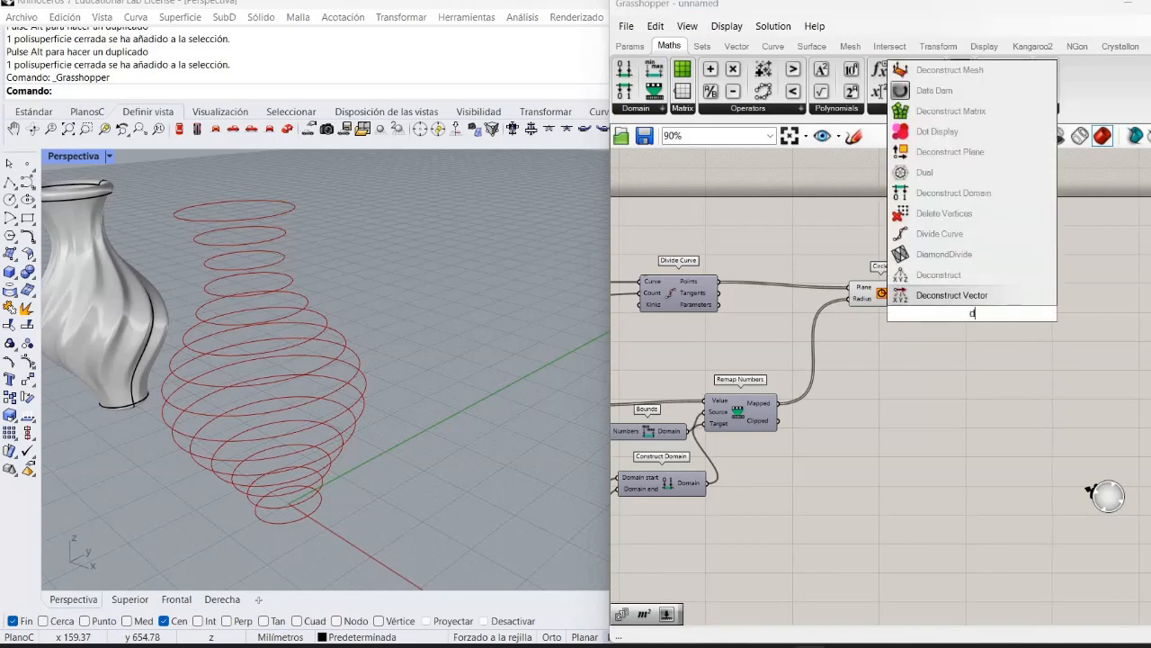
{"action": "type", "text": "ivi"}
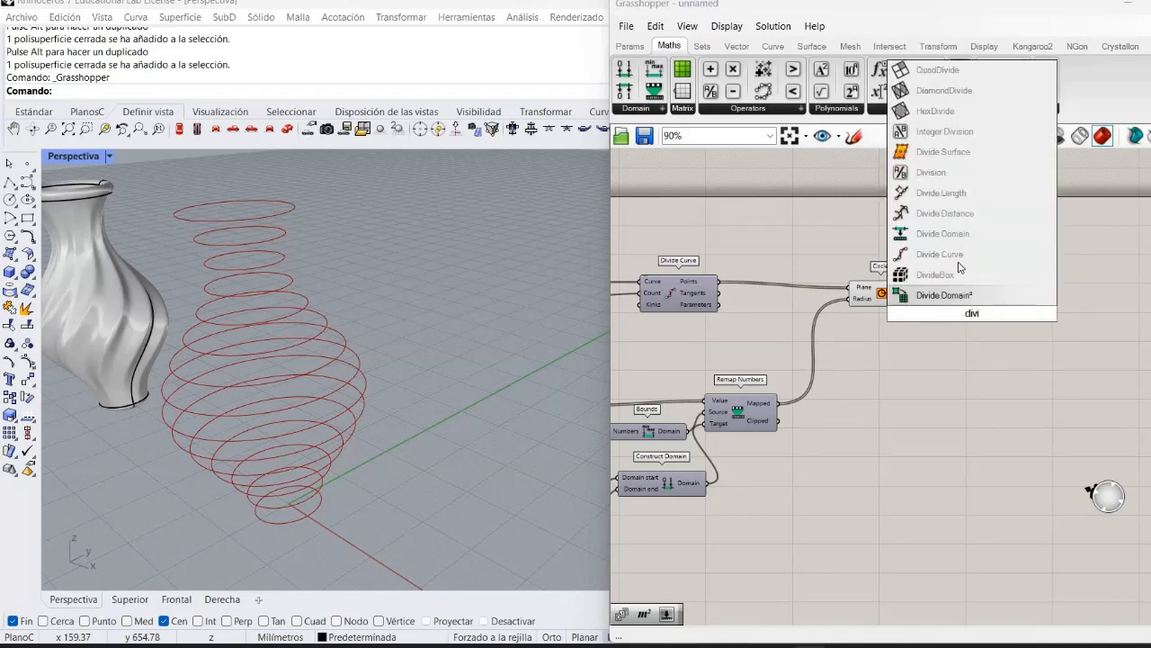
{"action": "left_click", "coordinate": [941, 254]}
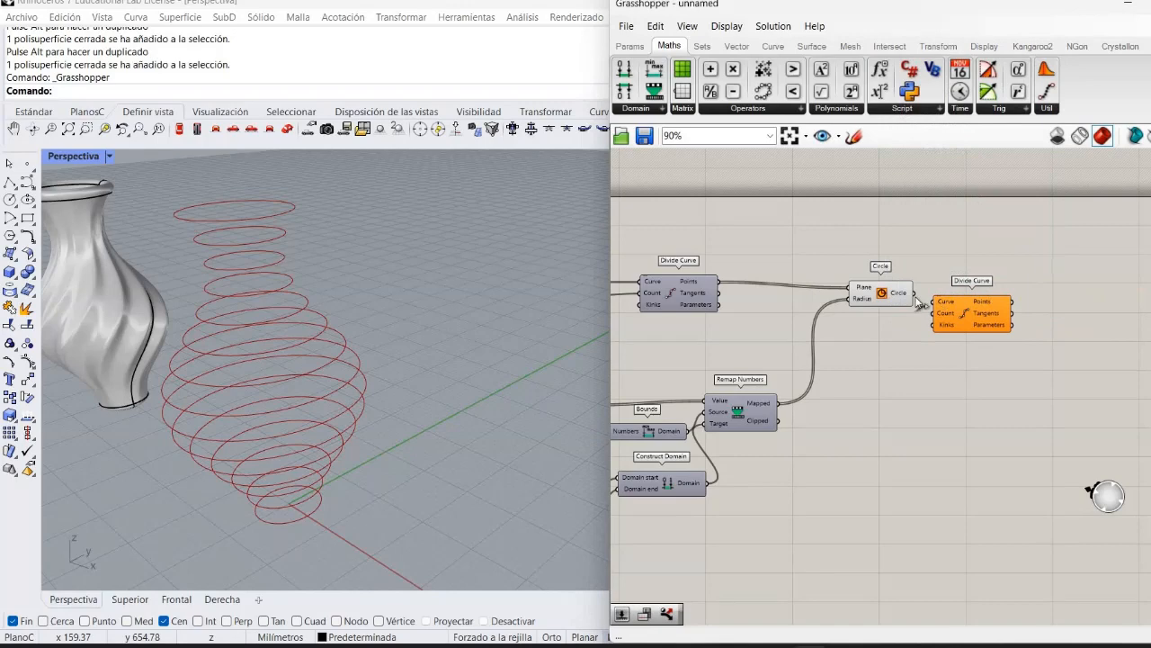
{"action": "left_click_drag", "start_coordinate": [920, 304], "coordinate": [1002, 335]}
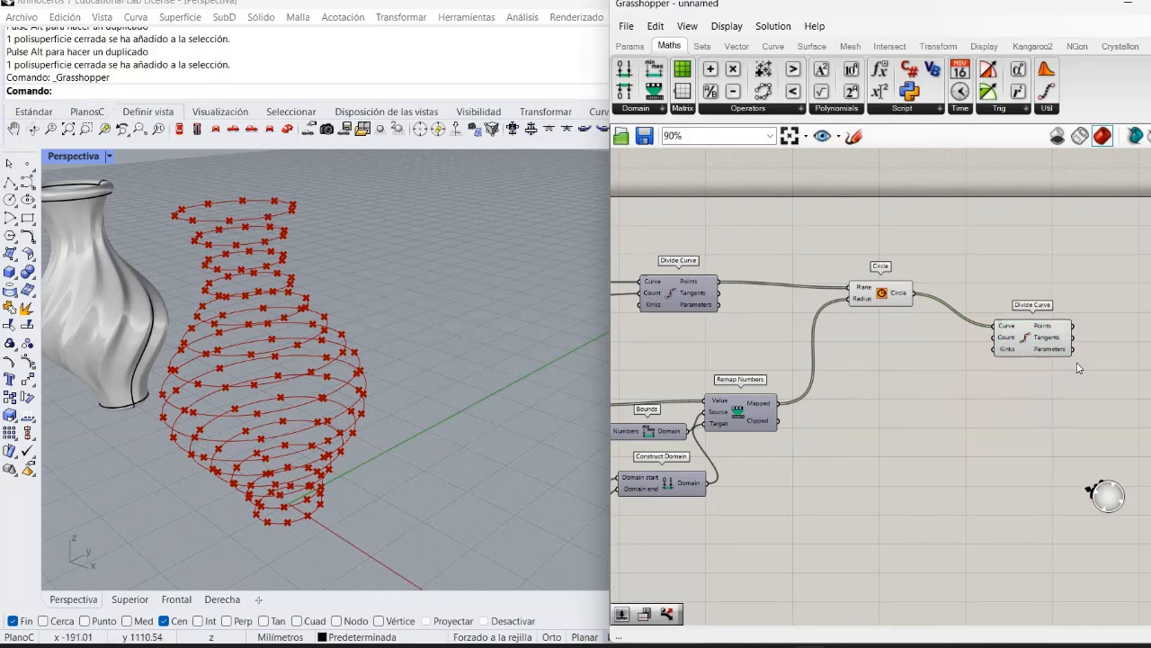
{"action": "left_click_drag", "start_coordinate": [1044, 335], "coordinate": [954, 292]}
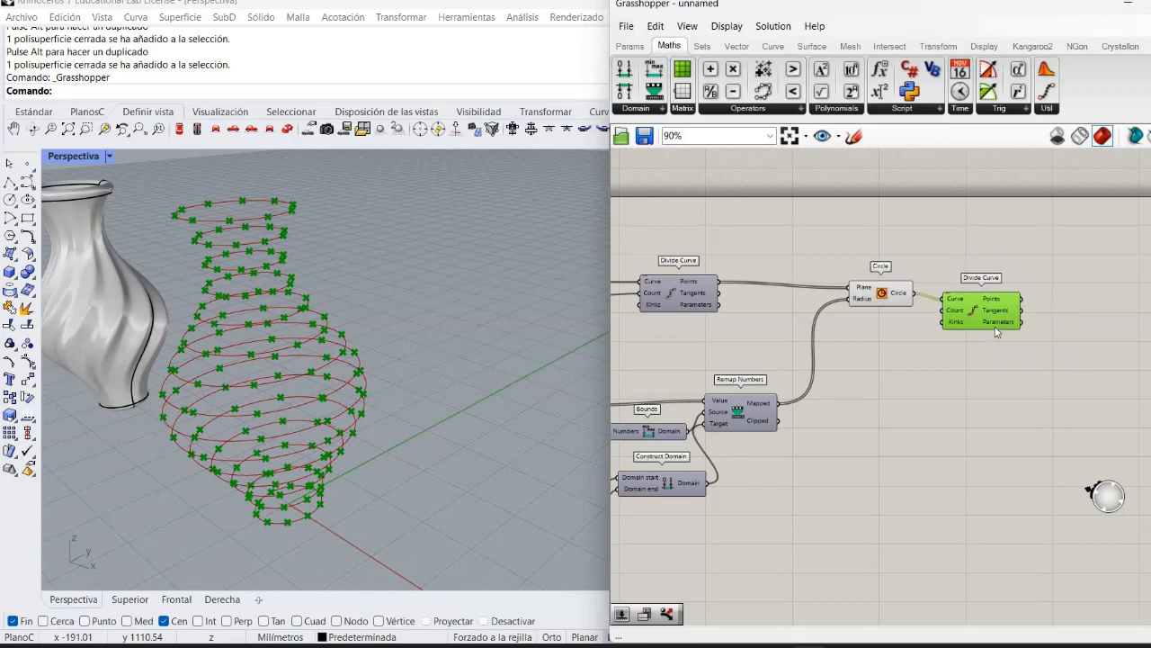
{"action": "left_click", "coordinate": [988, 380]}
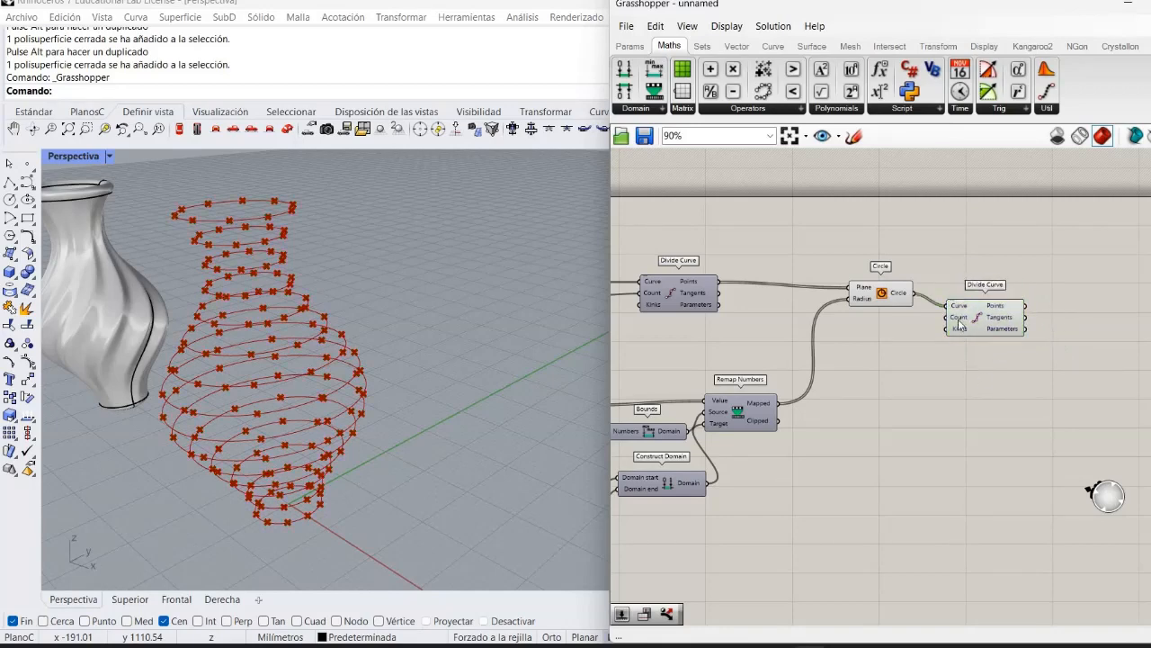
Step: Add a number slider ranging from 10 to 50, set at 10, and connect it to the new Divide Curve's Count input
{"action": "mouse_move", "coordinate": [960, 325]}
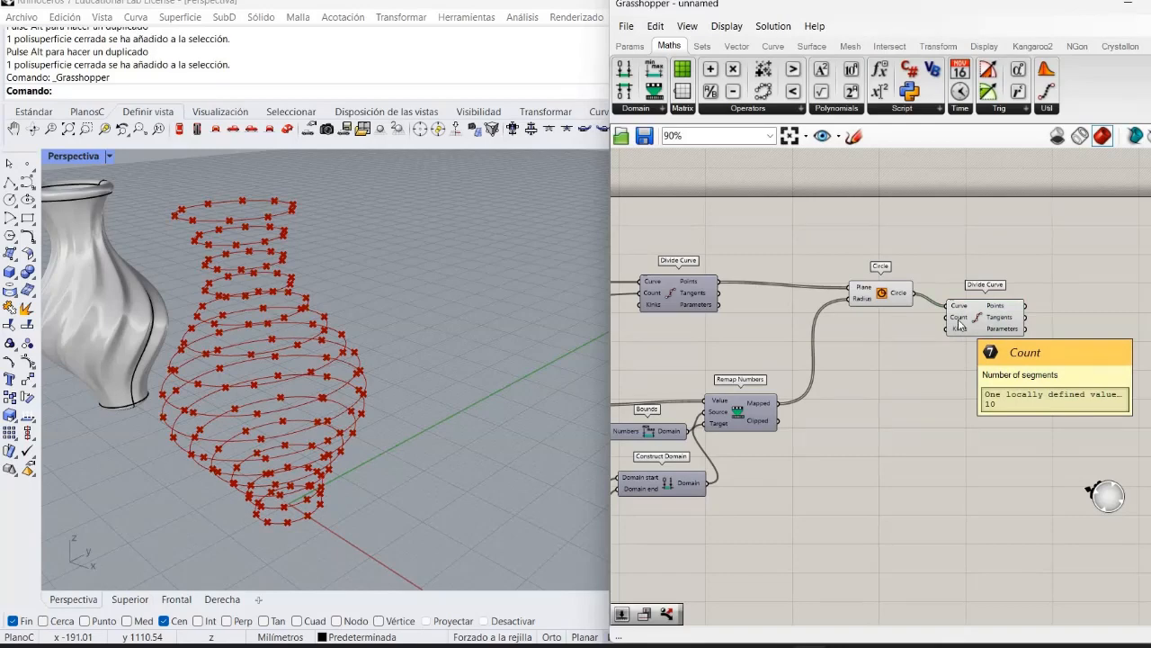
{"action": "scroll", "coordinate": [960, 326], "scroll_direction": "up", "scroll_amount": 2}
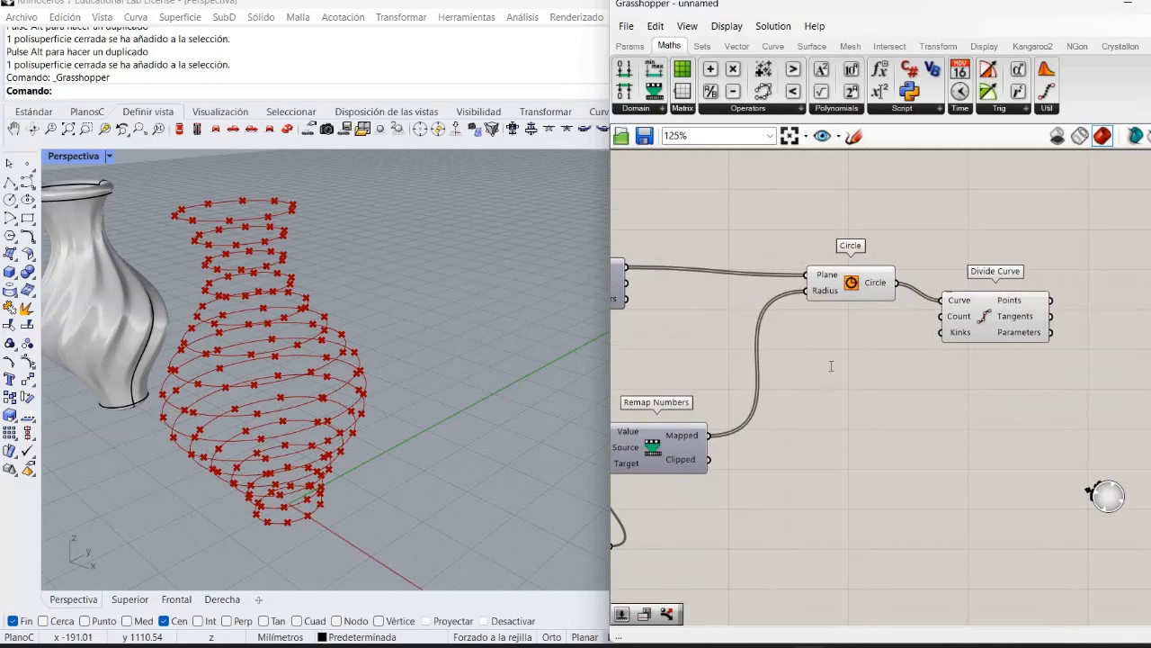
{"action": "double_click", "coordinate": [831, 366]}
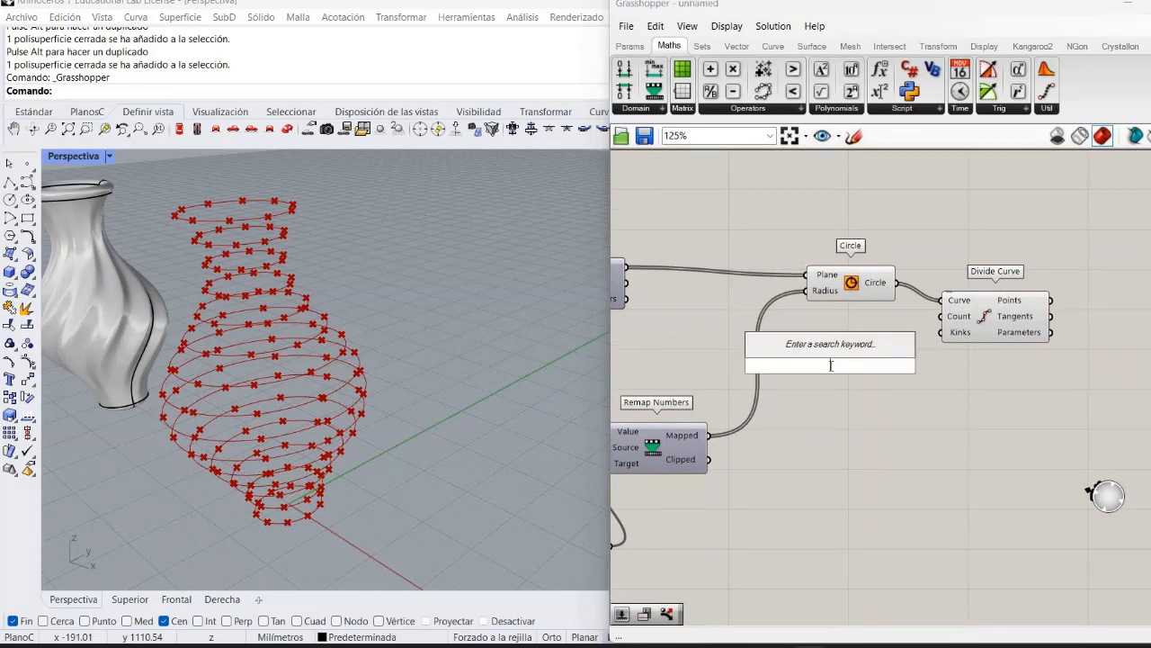
{"action": "type", "text": "1.."}
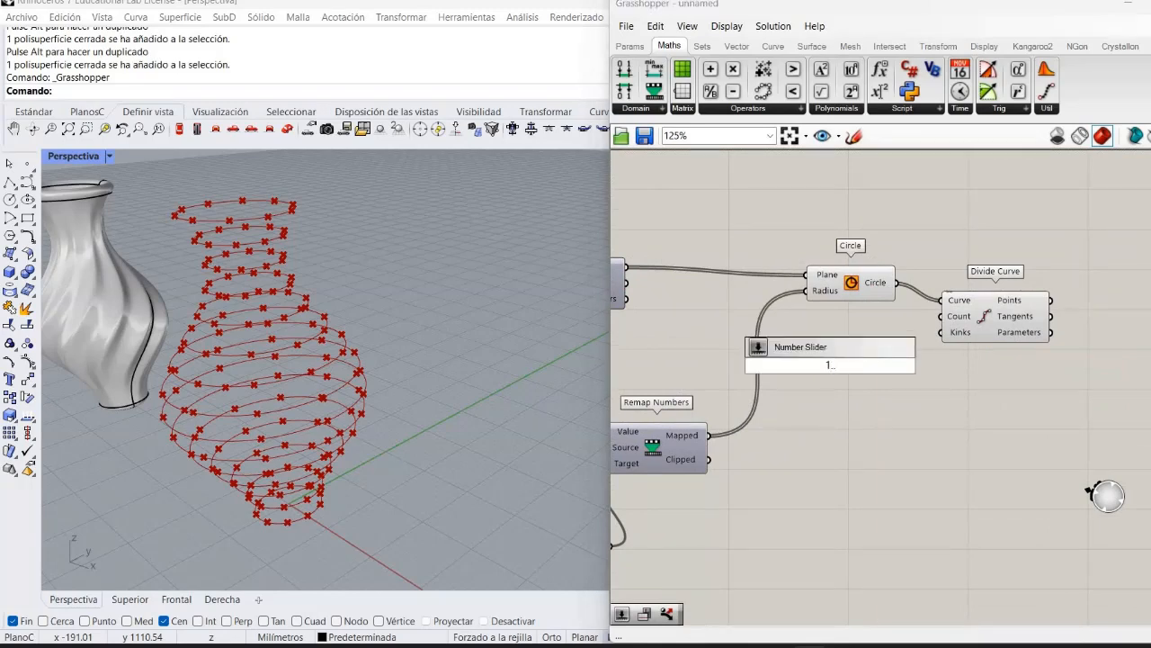
{"action": "key", "text": "BackSpace"}
{"action": "key", "text": "BackSpace"}
{"action": "type", "text": "0..50"}
{"action": "key", "text": "Return"}
{"action": "left_click_drag", "start_coordinate": [914, 365], "coordinate": [942, 316]}
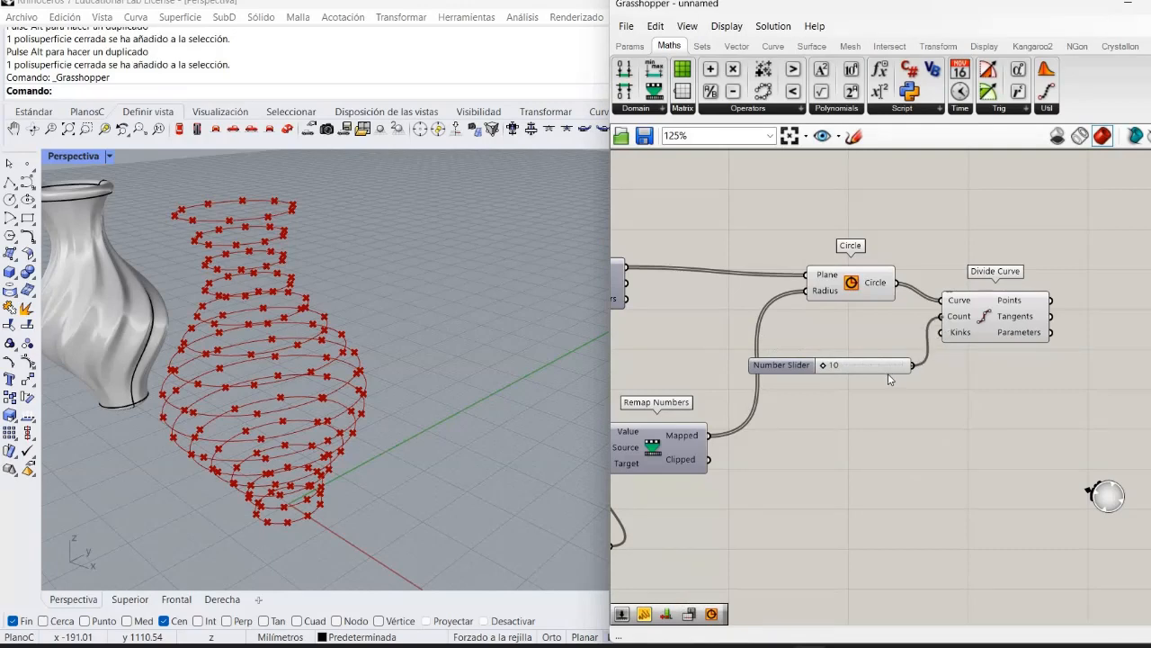
{"action": "left_click", "coordinate": [822, 374]}
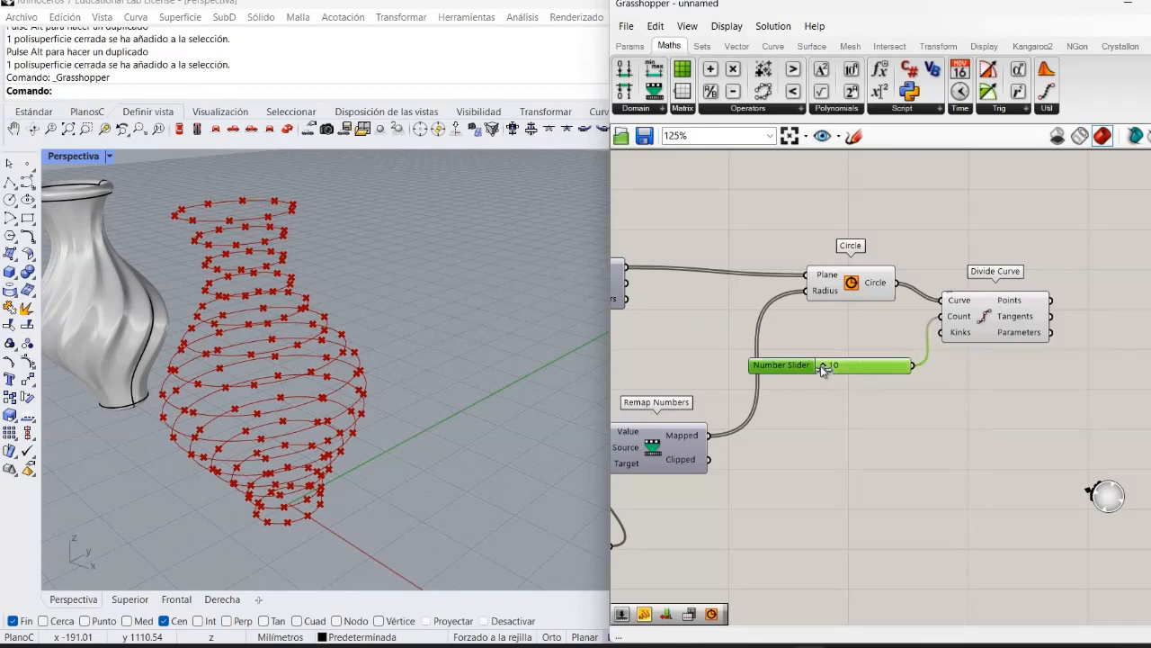
{"action": "mouse_move", "coordinate": [821, 367]}
{"action": "left_mouse_down"}
{"action": "mouse_move", "coordinate": [837, 369]}
{"action": "mouse_move", "coordinate": [815, 378]}
{"action": "left_mouse_up"}
{"action": "left_click", "coordinate": [820, 381]}
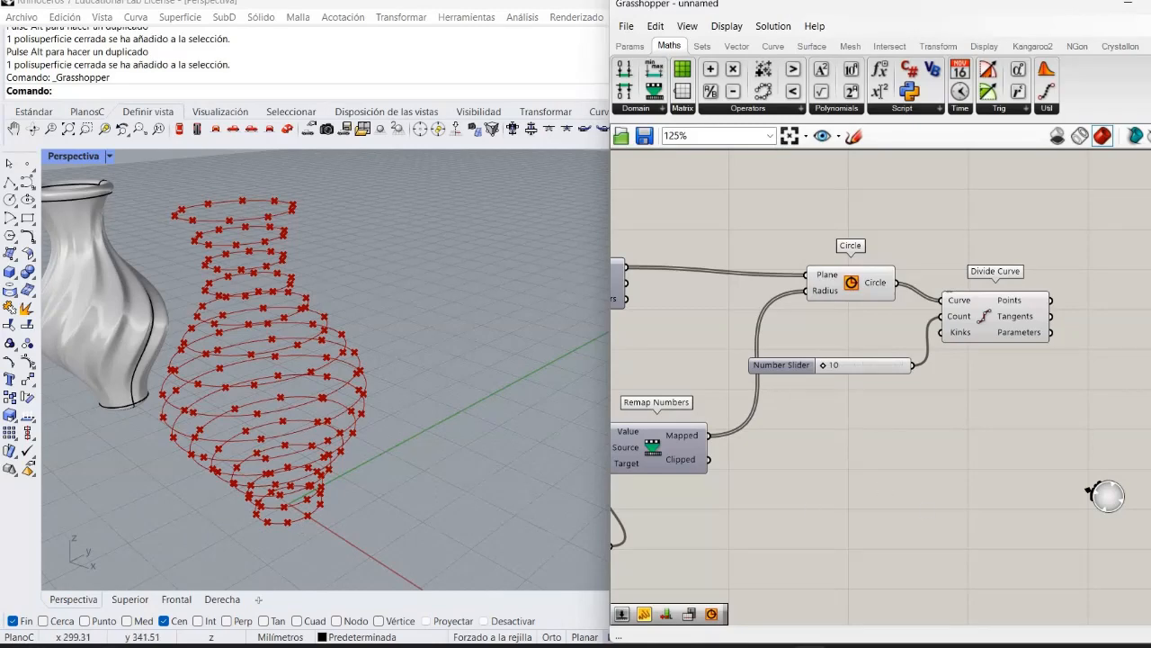
{"action": "right_click_drag", "start_coordinate": [1130, 153], "coordinate": [931, 394]}
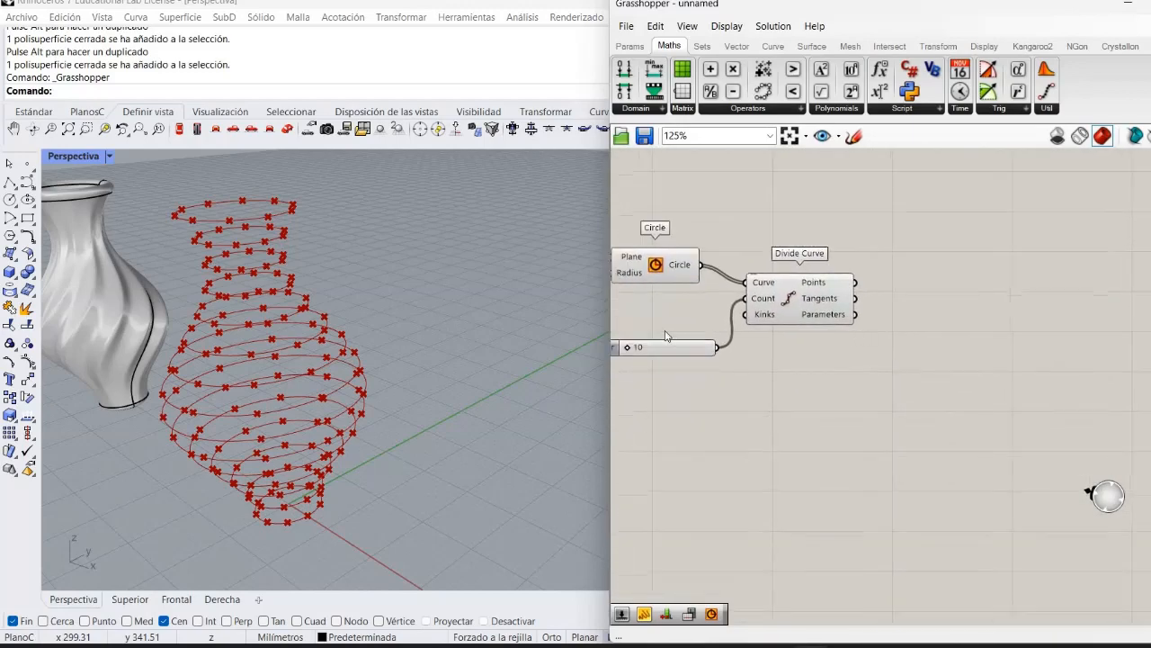
Step: Turn off the preview of the Circle component
{"action": "right_click", "coordinate": [660, 261]}
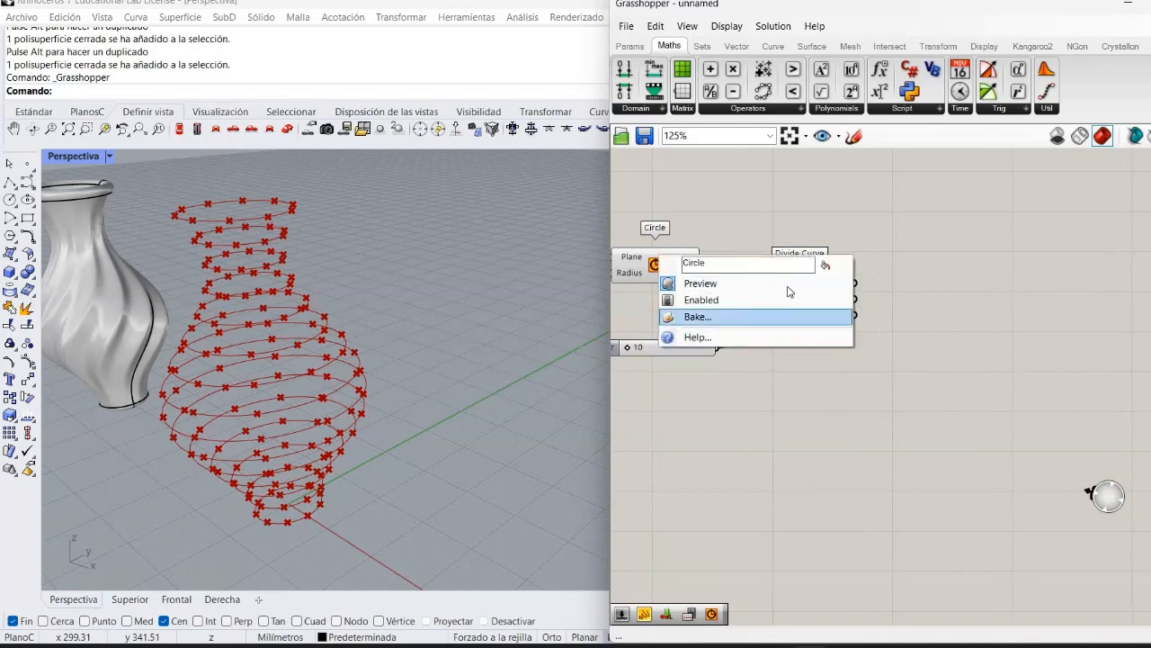
{"action": "left_click", "coordinate": [788, 286]}
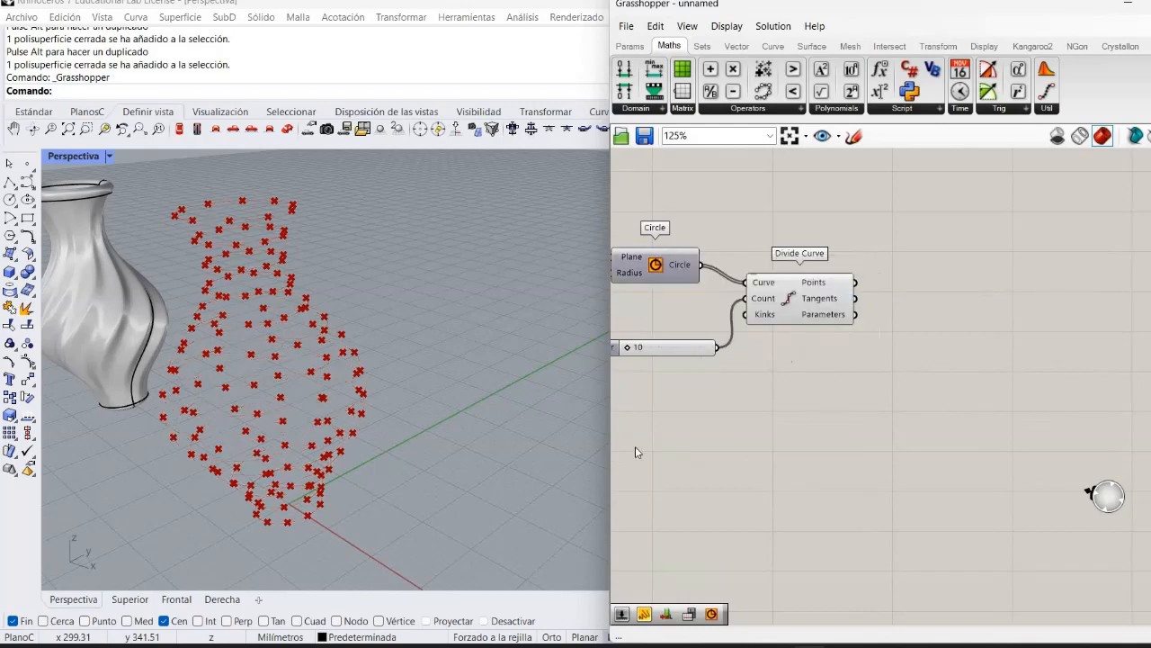
Step: Add an Interpolate component beside Divide Curve and connect the Points output to its Vertices input
{"action": "double_click", "coordinate": [948, 373]}
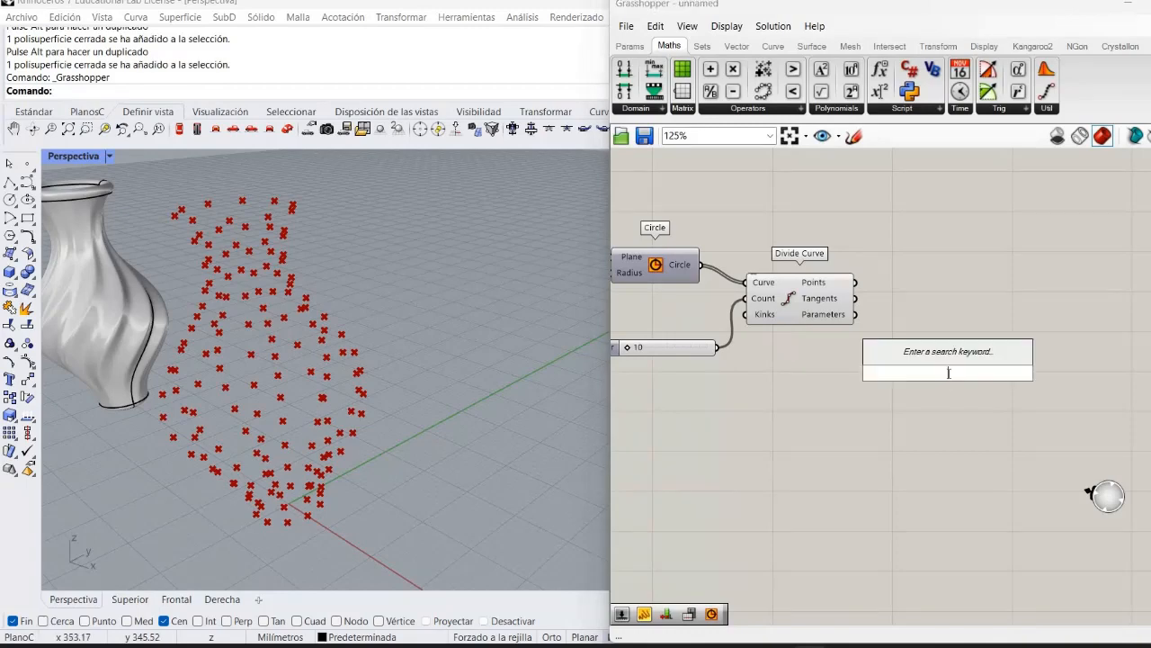
{"action": "type", "text": "in"}
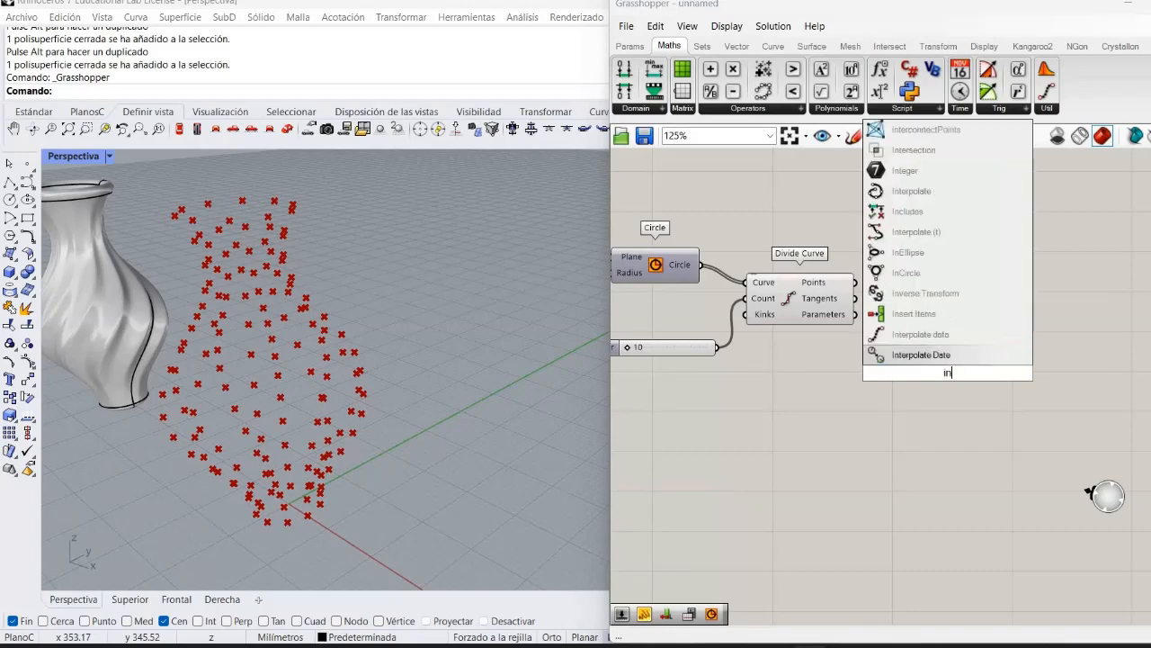
{"action": "type", "text": "ter"}
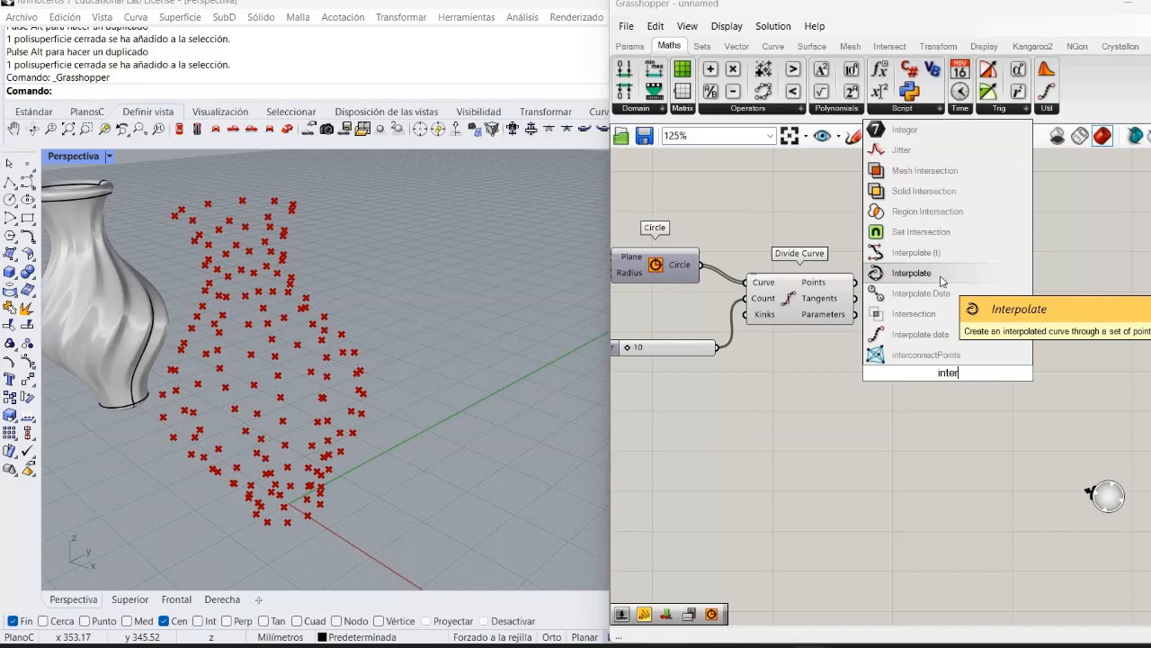
{"action": "left_click", "coordinate": [940, 276]}
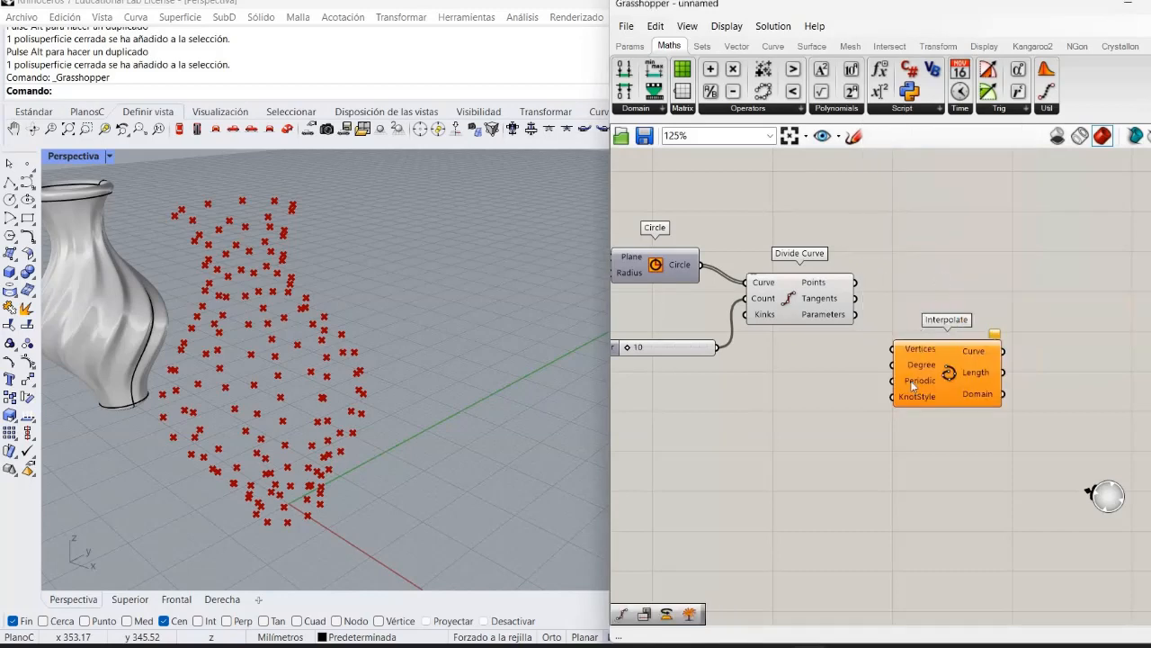
{"action": "mouse_move", "coordinate": [913, 385]}
{"action": "mouse_move", "coordinate": [910, 350]}
{"action": "left_click_drag", "start_coordinate": [858, 289], "coordinate": [906, 350]}
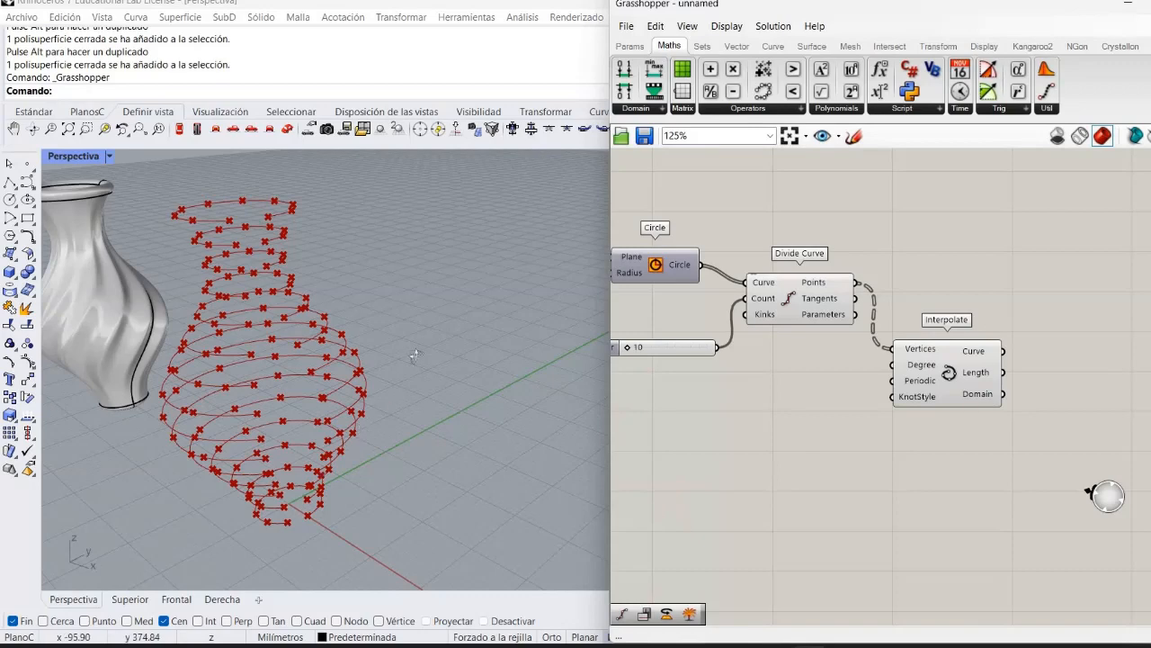
Step: Turn off the Divide Curve preview and inspect the interpolated curves from different angles
{"action": "right_click_drag", "start_coordinate": [414, 356], "coordinate": [427, 396]}
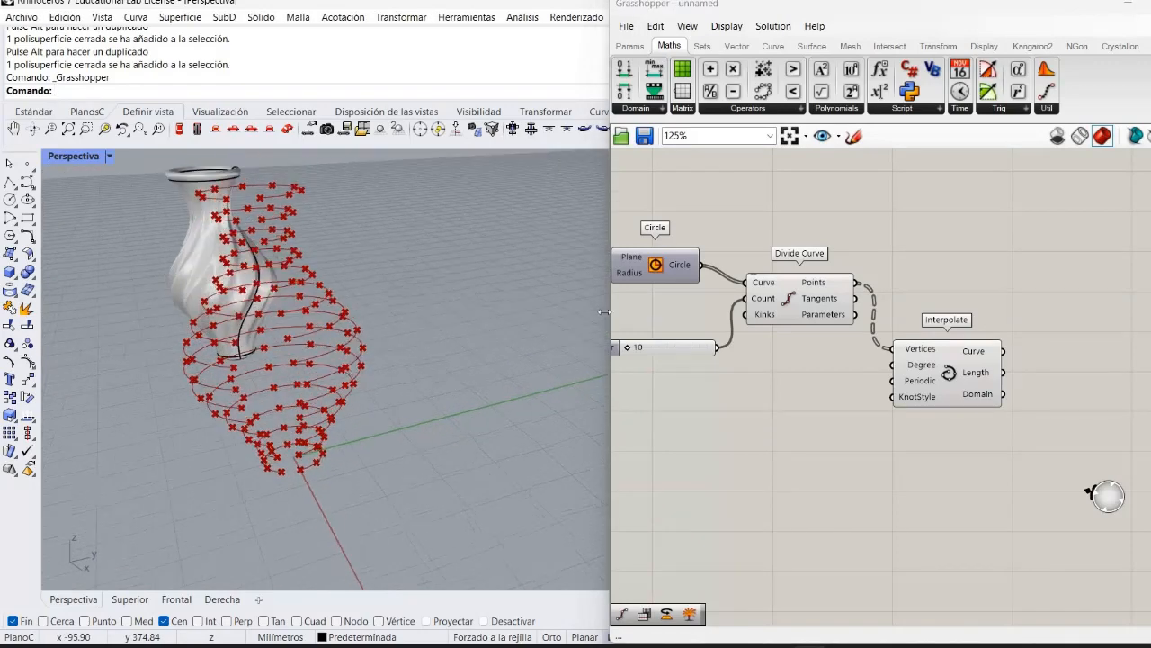
{"action": "right_click", "coordinate": [788, 299]}
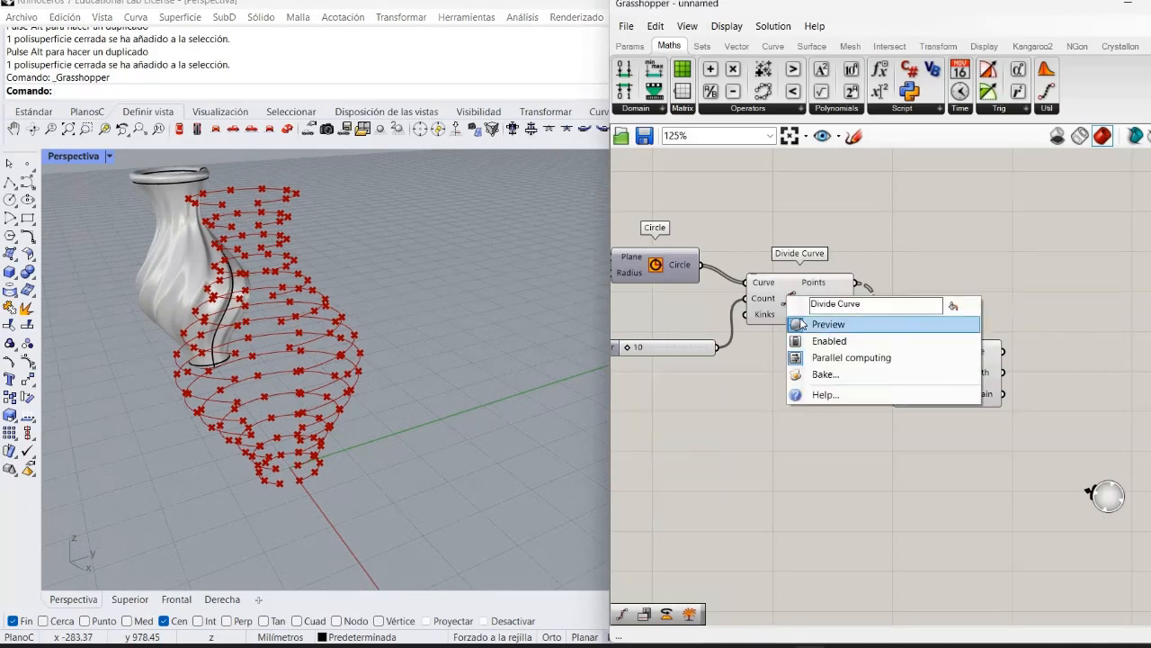
{"action": "left_click", "coordinate": [803, 324]}
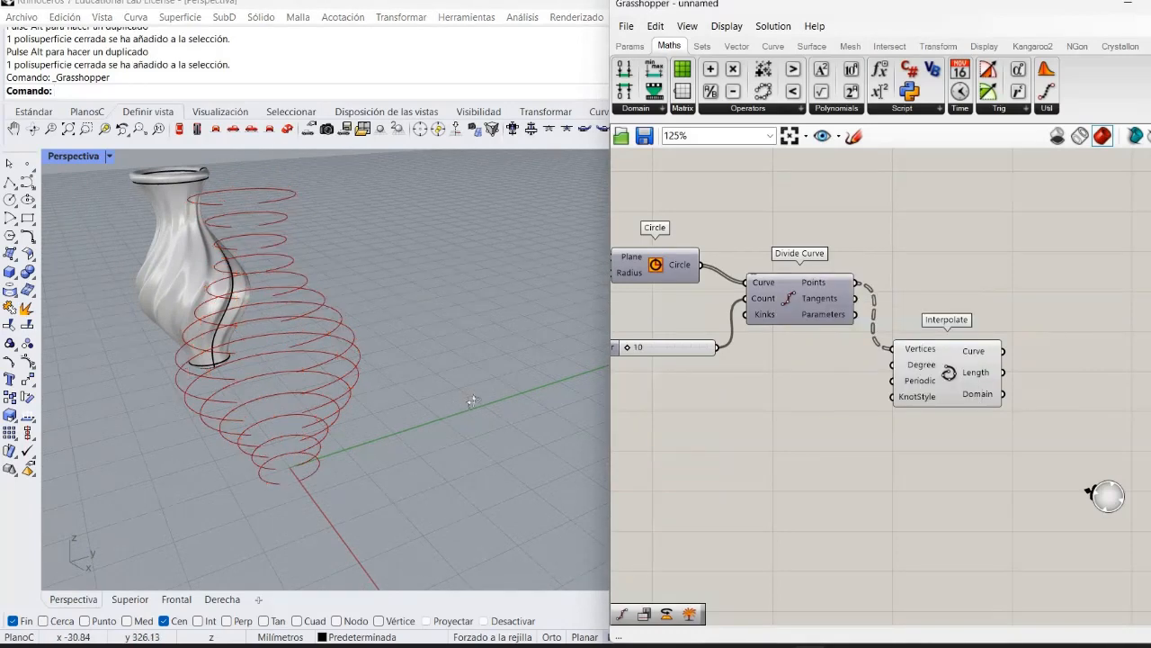
{"action": "right_click_drag", "start_coordinate": [473, 398], "coordinate": [396, 452]}
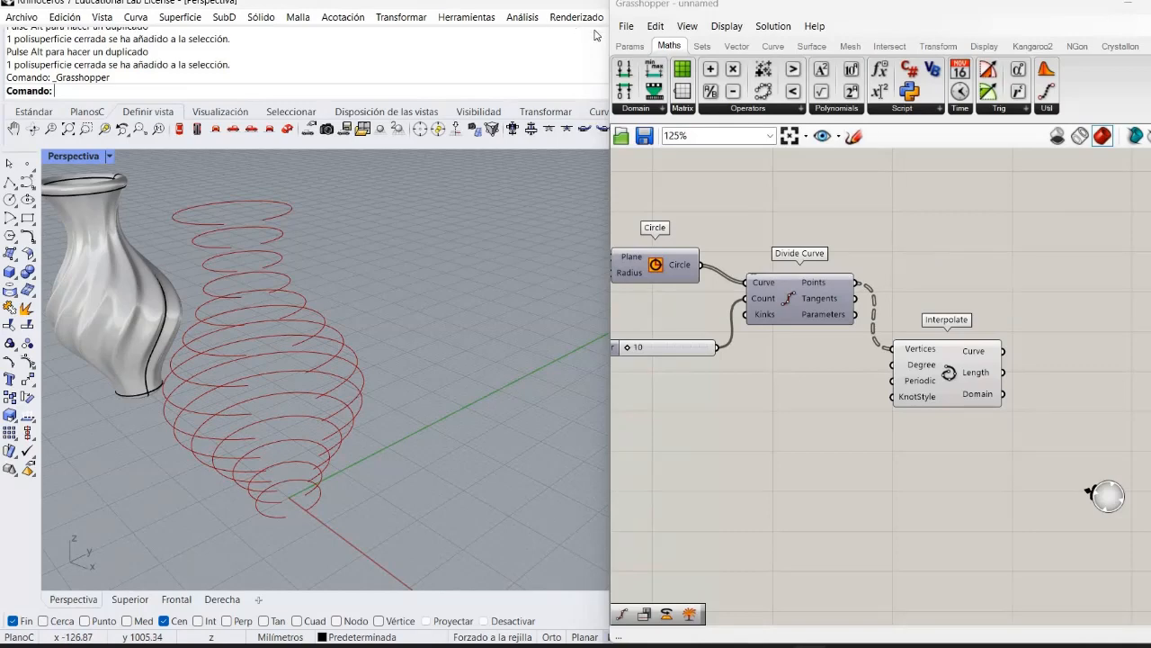
Step: Add a Panel above the Interpolate component and connect Divide Curve's Points output to it
{"action": "double_click", "coordinate": [965, 251]}
{"action": "type", "text": "p"}
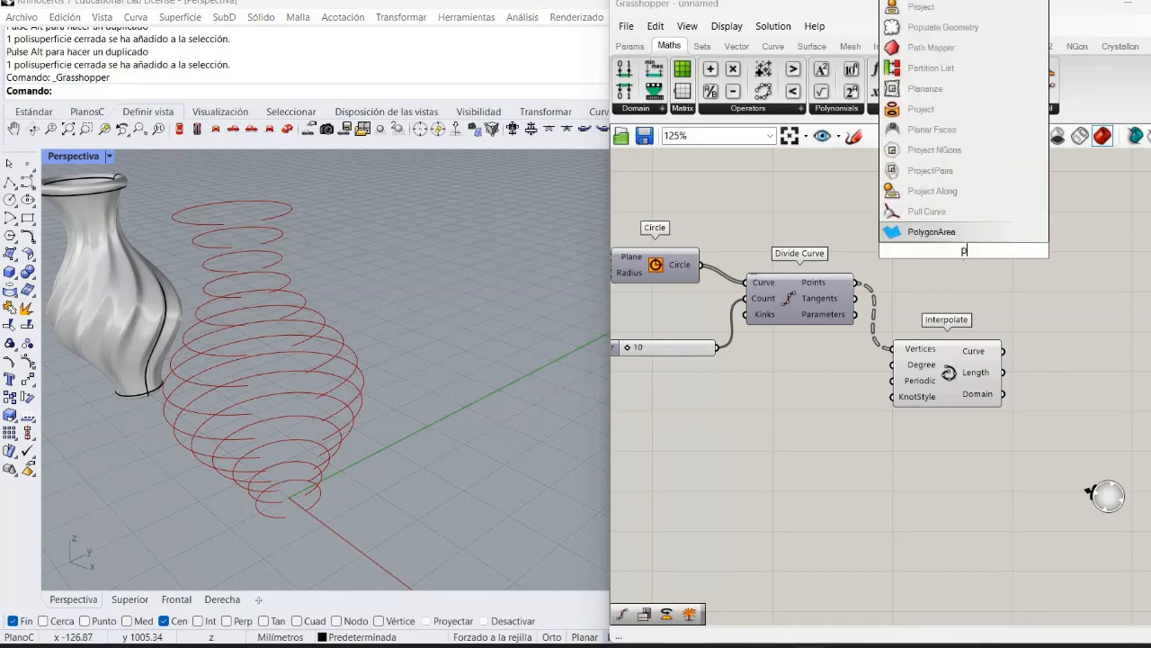
{"action": "type", "text": "an"}
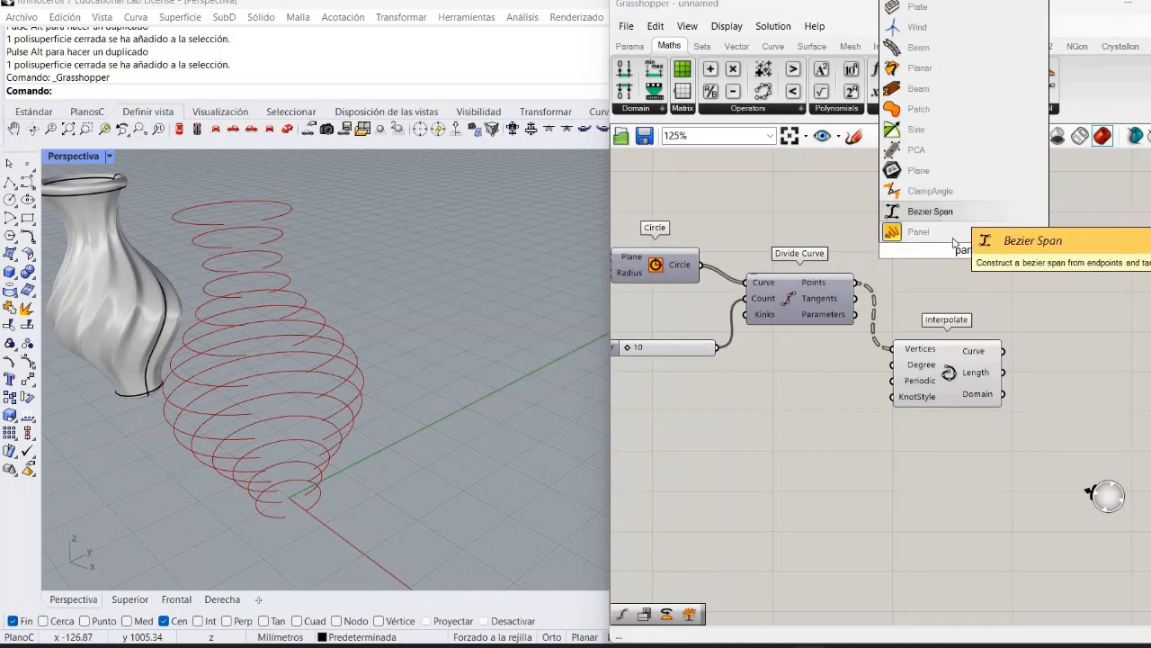
{"action": "key", "text": "Return"}
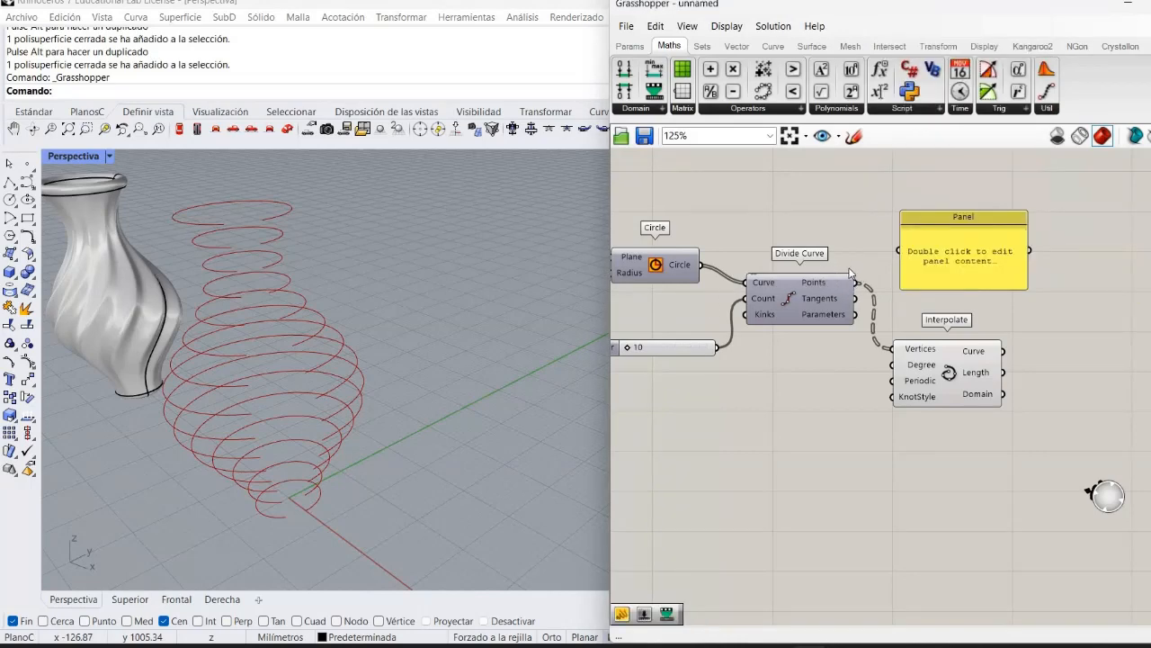
{"action": "left_click_drag", "start_coordinate": [870, 269], "coordinate": [898, 255]}
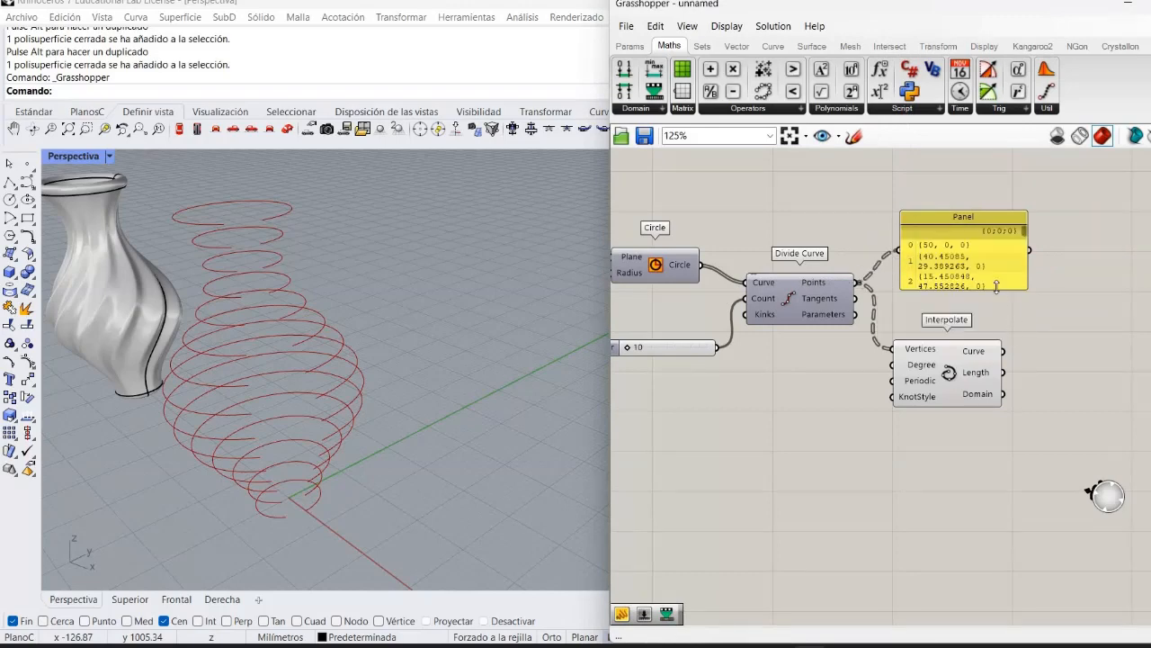
Step: Enlarge the Panel to read the point coordinates, raise it on the canvas and move the Interpolate component below it
{"action": "left_click_drag", "start_coordinate": [999, 292], "coordinate": [1010, 493]}
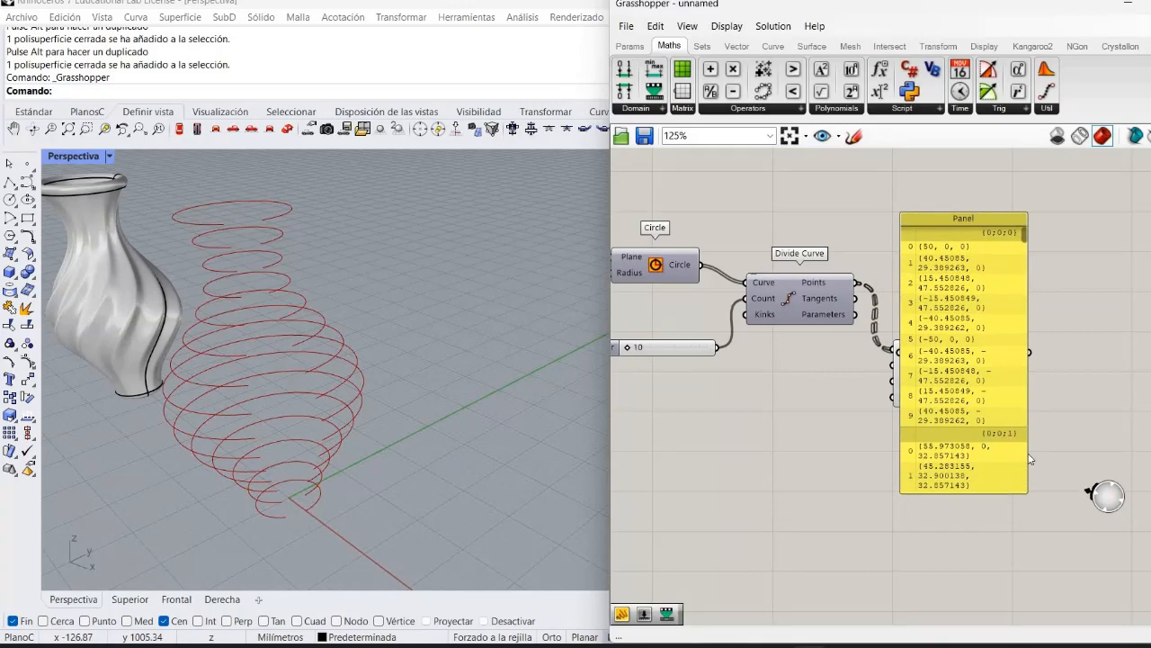
{"action": "left_click_drag", "start_coordinate": [1023, 452], "coordinate": [1108, 405]}
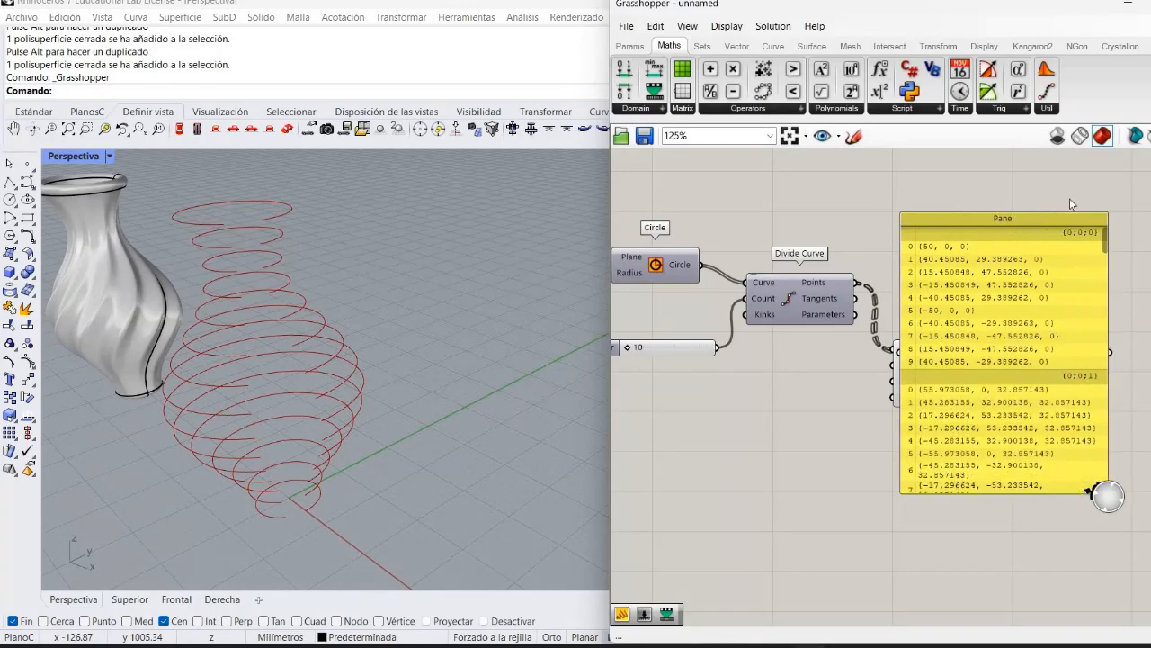
{"action": "left_click_drag", "start_coordinate": [1070, 215], "coordinate": [1091, 93]}
{"action": "left_click_drag", "start_coordinate": [927, 400], "coordinate": [887, 516]}
{"action": "mouse_move", "coordinate": [959, 423]}
{"action": "left_mouse_down"}
{"action": "mouse_move", "coordinate": [1008, 338]}
{"action": "mouse_move", "coordinate": [991, 354]}
{"action": "mouse_move", "coordinate": [983, 432]}
{"action": "left_mouse_up"}
{"action": "left_click", "coordinate": [1013, 444]}
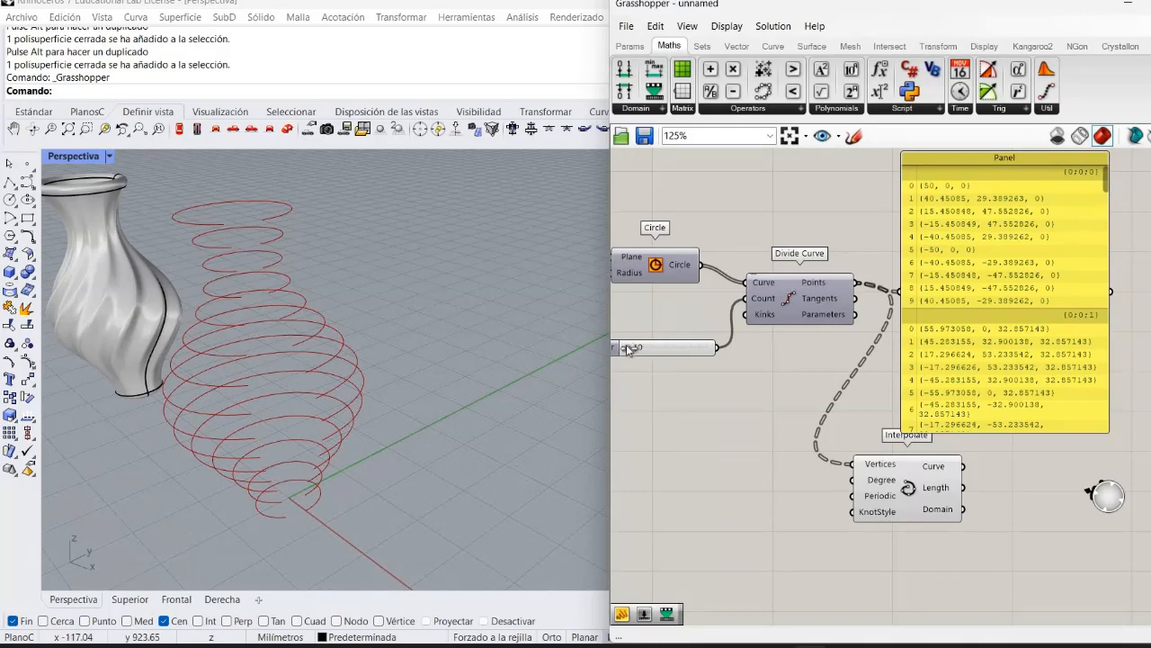
{"action": "left_click_drag", "start_coordinate": [627, 349], "coordinate": [559, 353]}
{"action": "left_click_drag", "start_coordinate": [635, 348], "coordinate": [607, 359]}
{"action": "left_click_drag", "start_coordinate": [910, 490], "coordinate": [938, 502]}
{"action": "left_click", "coordinate": [862, 528]}
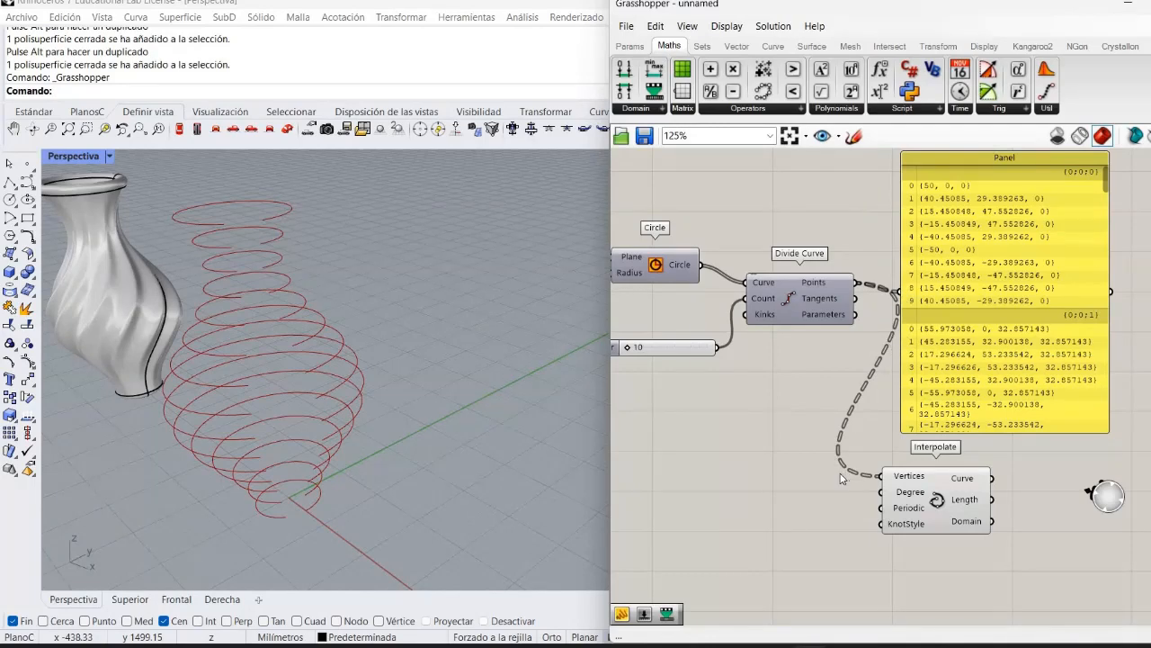
Step: Delete the Panel and move the Interpolate component back up near Divide Curve
{"action": "left_click", "coordinate": [922, 374]}
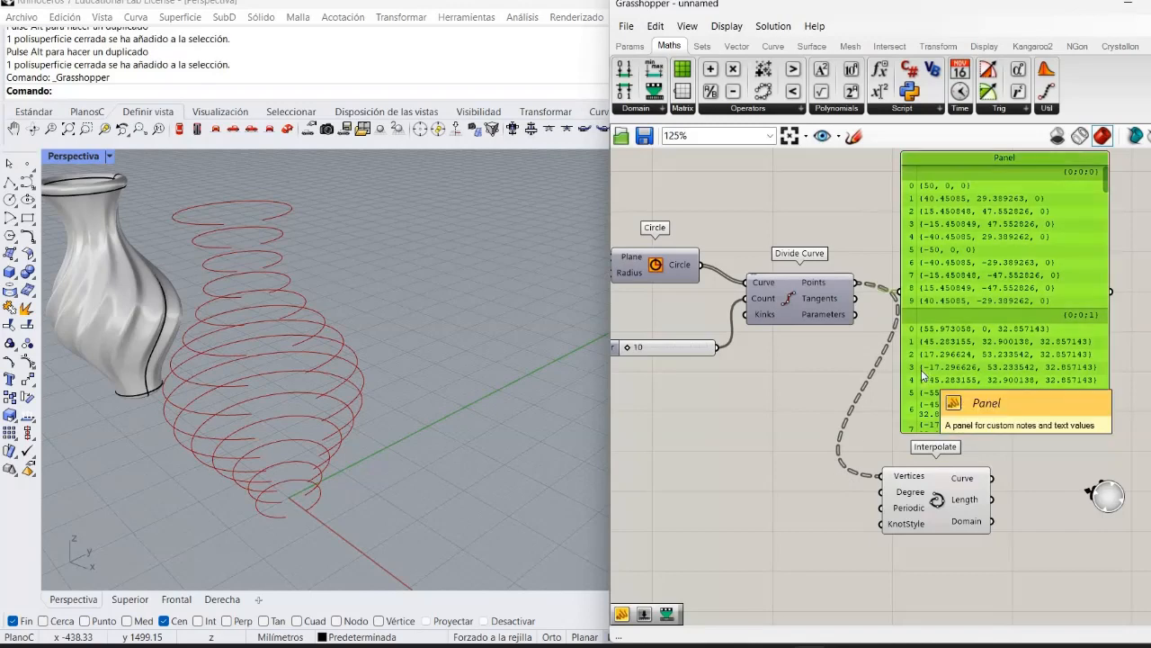
{"action": "key", "text": "Delete"}
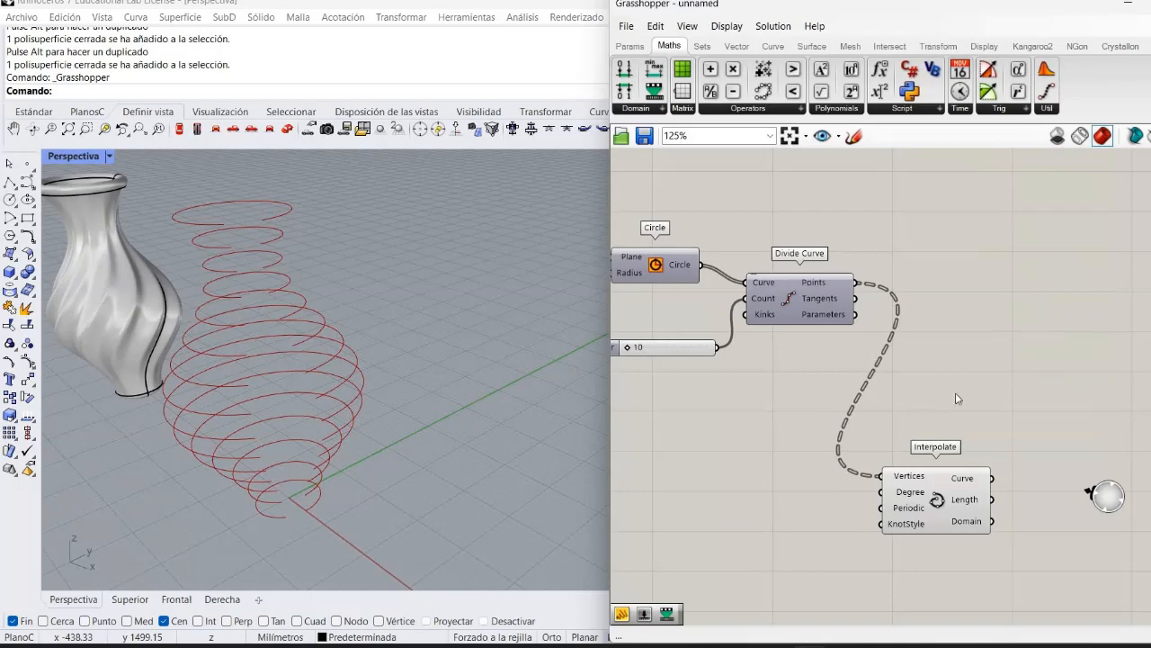
{"action": "left_click_drag", "start_coordinate": [944, 477], "coordinate": [1003, 367]}
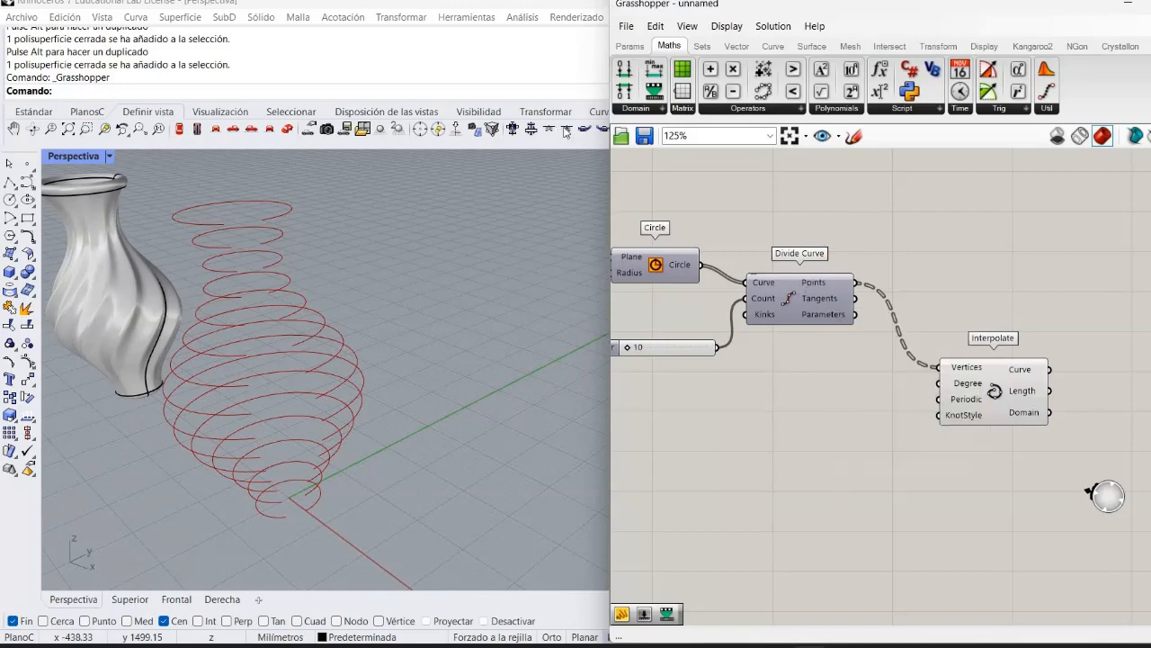
Step: Add a Param Viewer fed by Divide Curve's Points output, place it below that component and shift Interpolate away to make room
{"action": "left_click", "coordinate": [630, 45]}
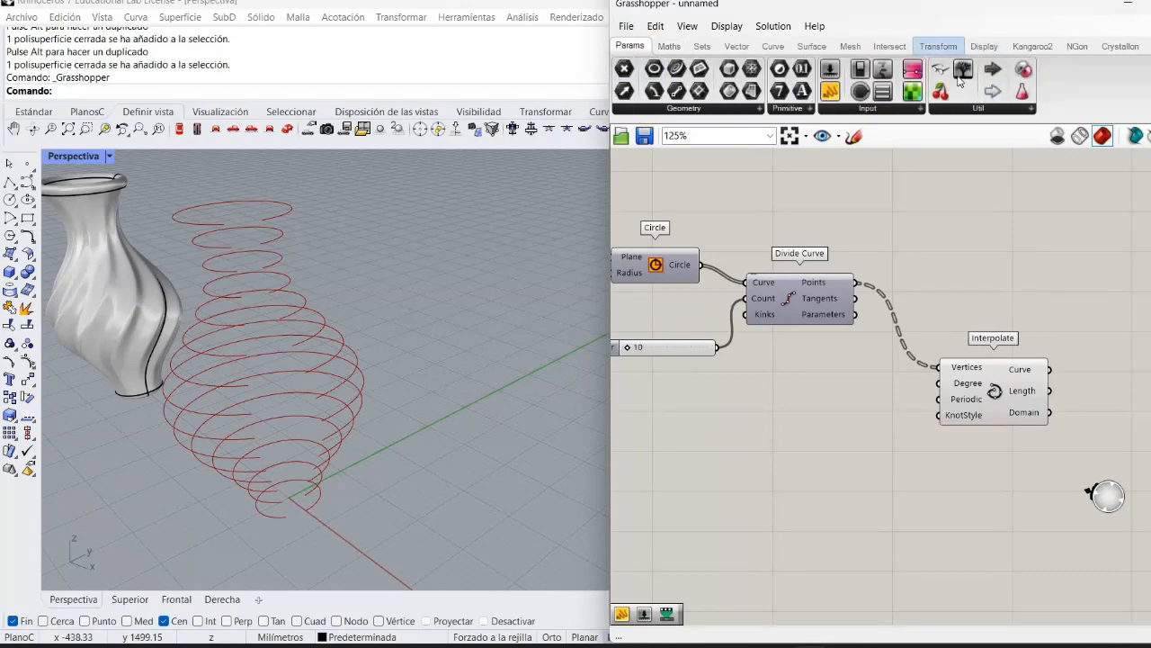
{"action": "left_click_drag", "start_coordinate": [963, 72], "coordinate": [968, 256]}
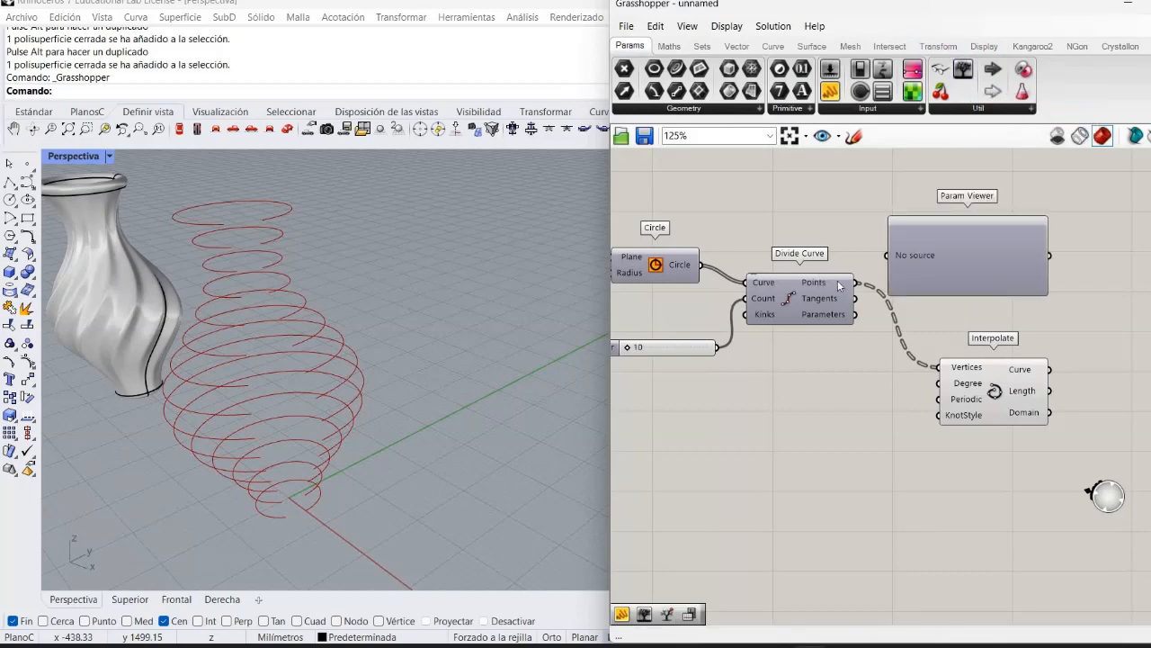
{"action": "left_click_drag", "start_coordinate": [856, 284], "coordinate": [887, 256]}
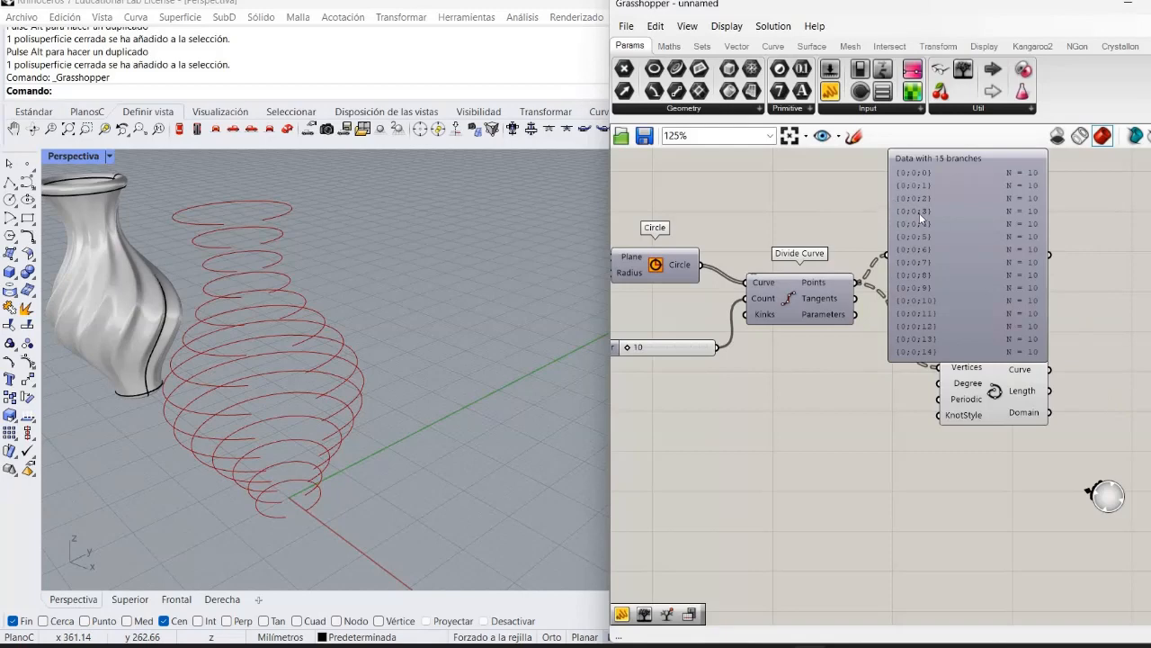
{"action": "left_click_drag", "start_coordinate": [919, 212], "coordinate": [789, 475]}
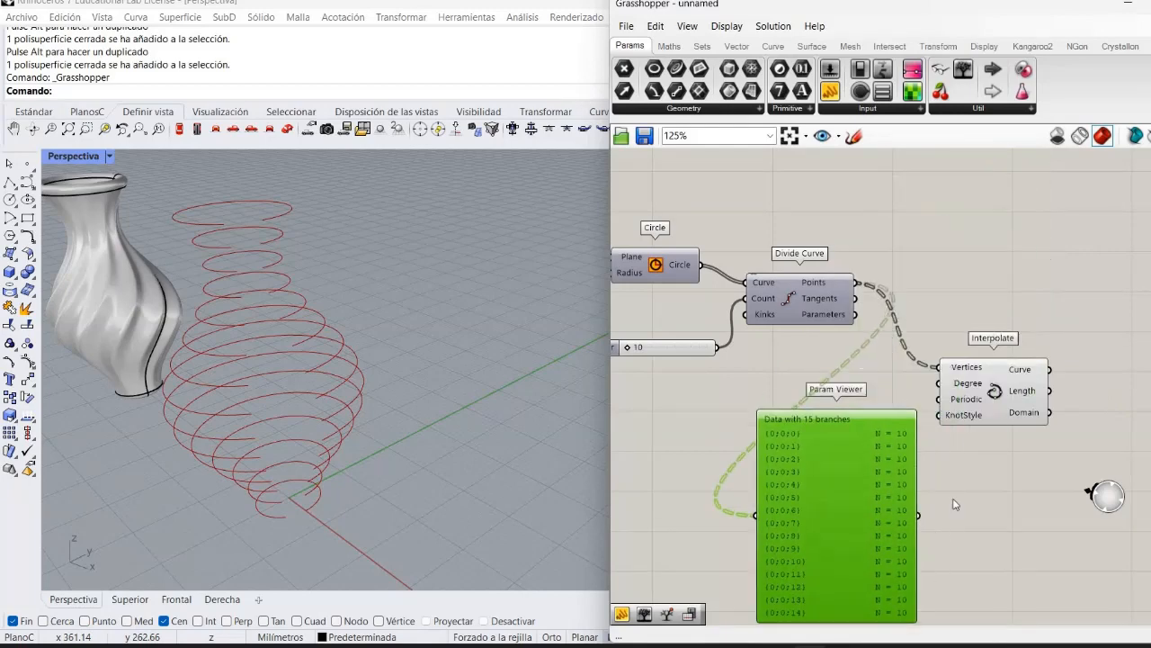
{"action": "left_click", "coordinate": [954, 501]}
{"action": "left_click_drag", "start_coordinate": [980, 381], "coordinate": [1005, 358]}
{"action": "left_click", "coordinate": [903, 374]}
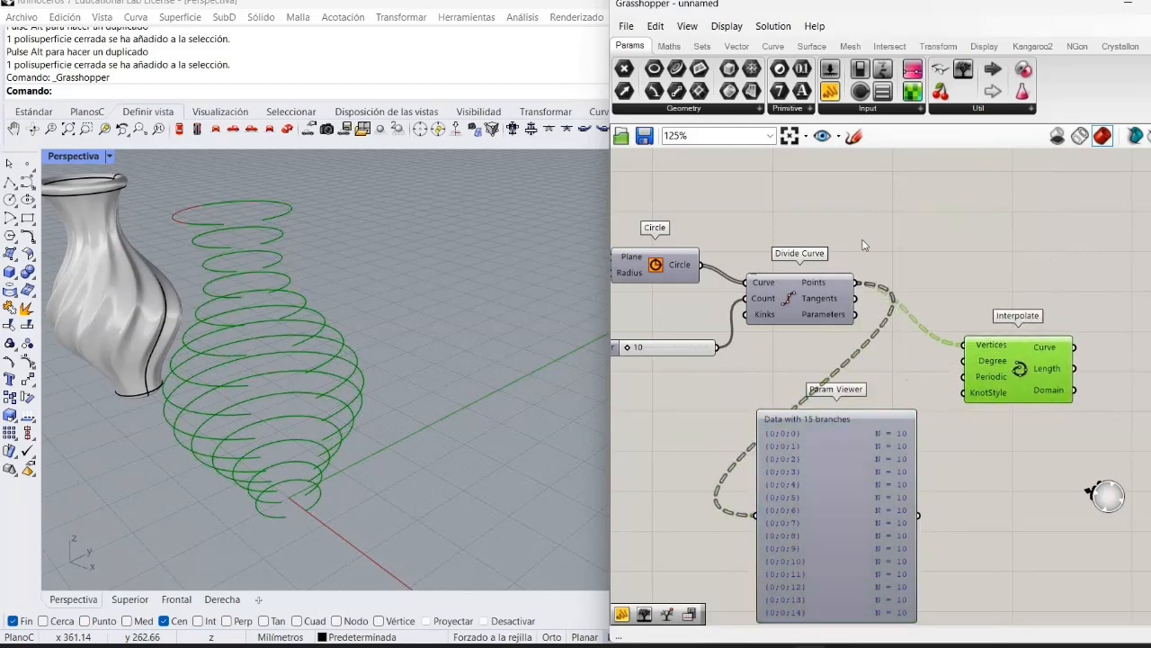
Step: Add a Flip Matrix component between Divide Curve and Interpolate, and connect the Points output to its Data input
{"action": "left_click", "coordinate": [673, 46]}
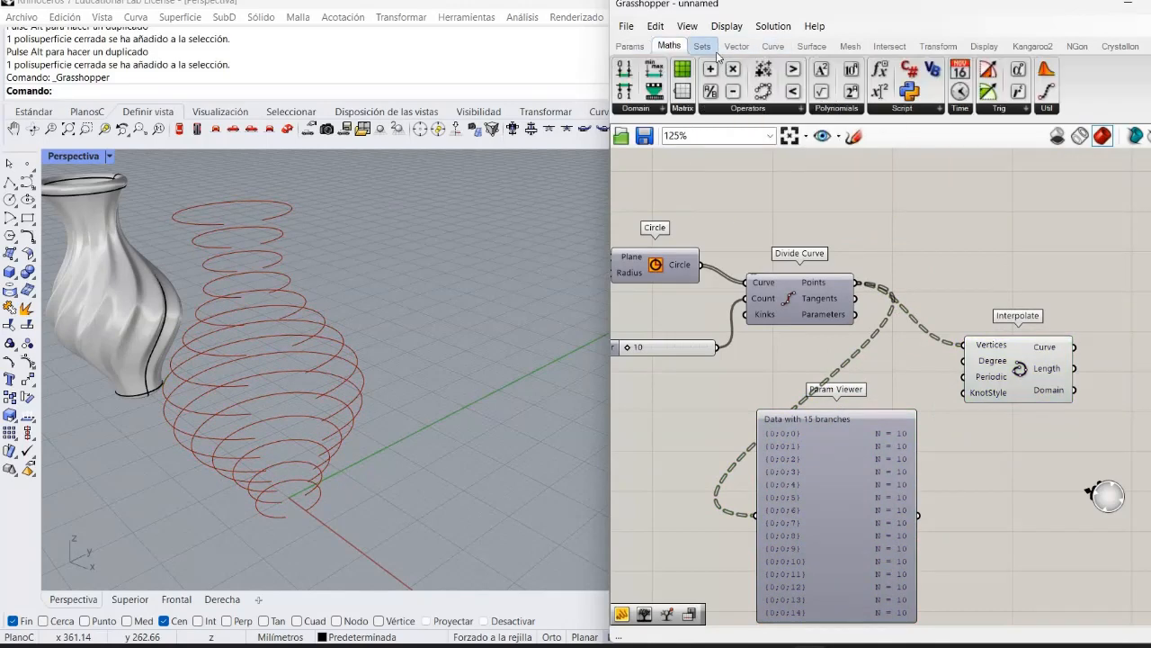
{"action": "left_click", "coordinate": [717, 52]}
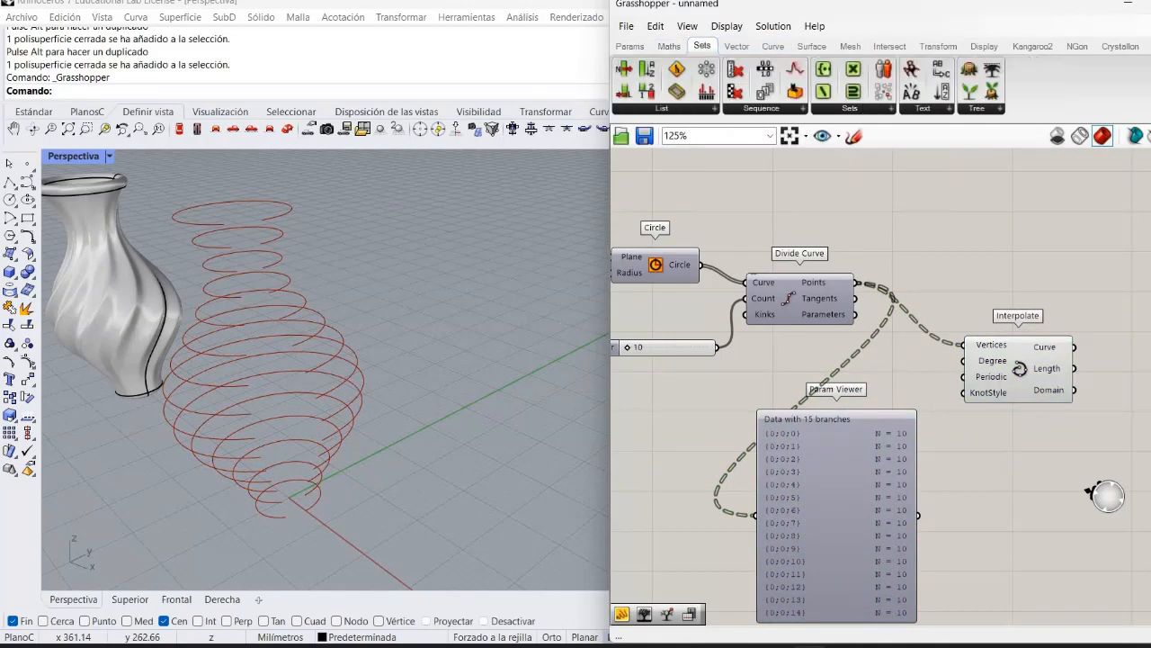
{"action": "left_click", "coordinate": [996, 111]}
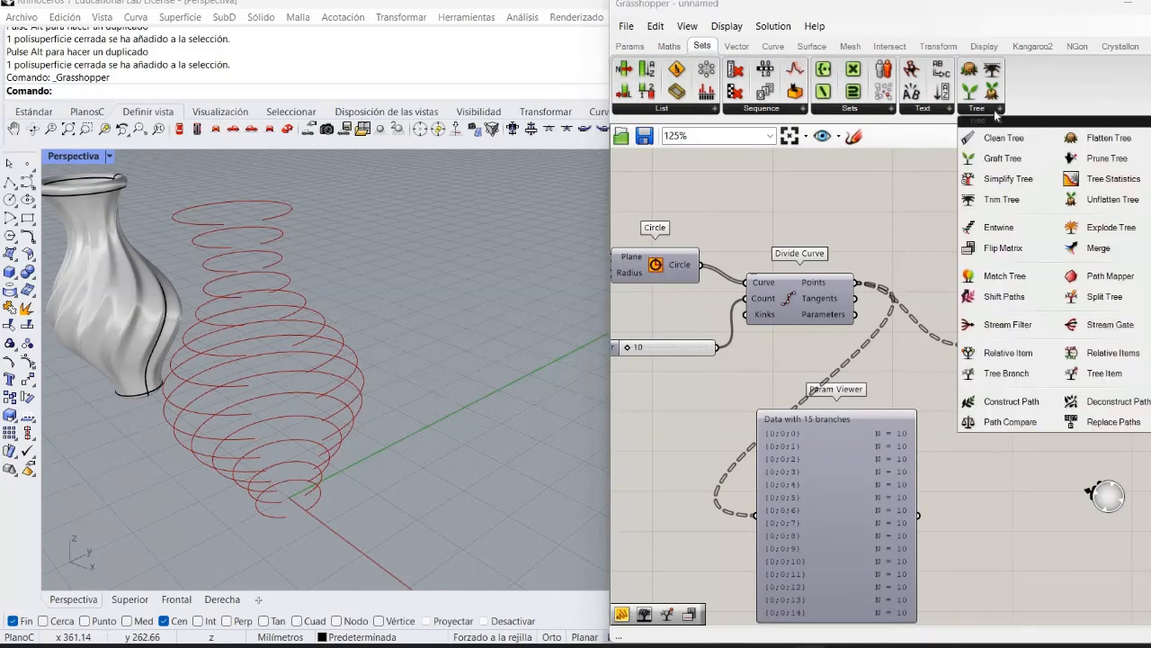
{"action": "left_click", "coordinate": [1002, 251]}
{"action": "left_click", "coordinate": [964, 272]}
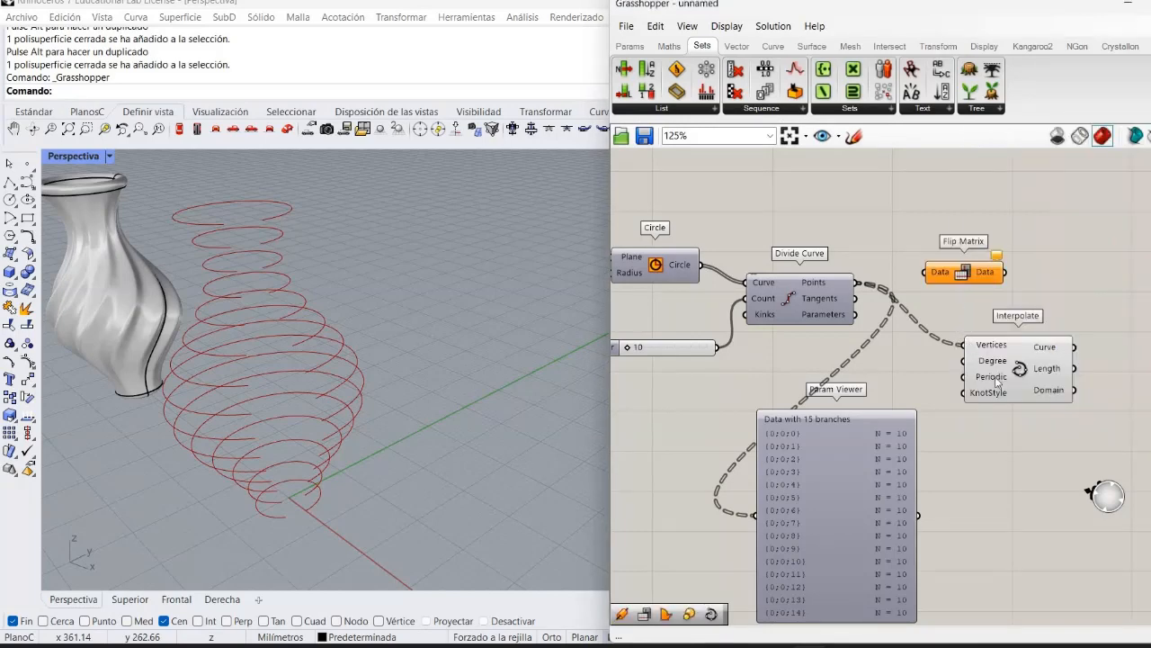
{"action": "left_click_drag", "start_coordinate": [996, 382], "coordinate": [1037, 382]}
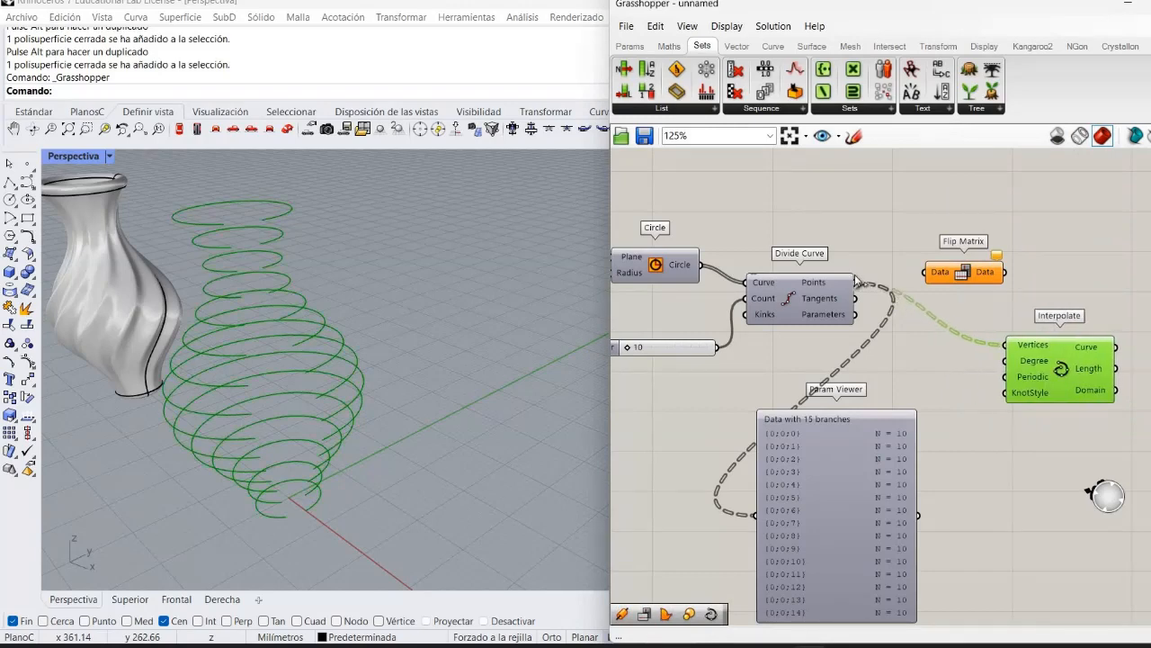
{"action": "left_click_drag", "start_coordinate": [857, 281], "coordinate": [895, 351]}
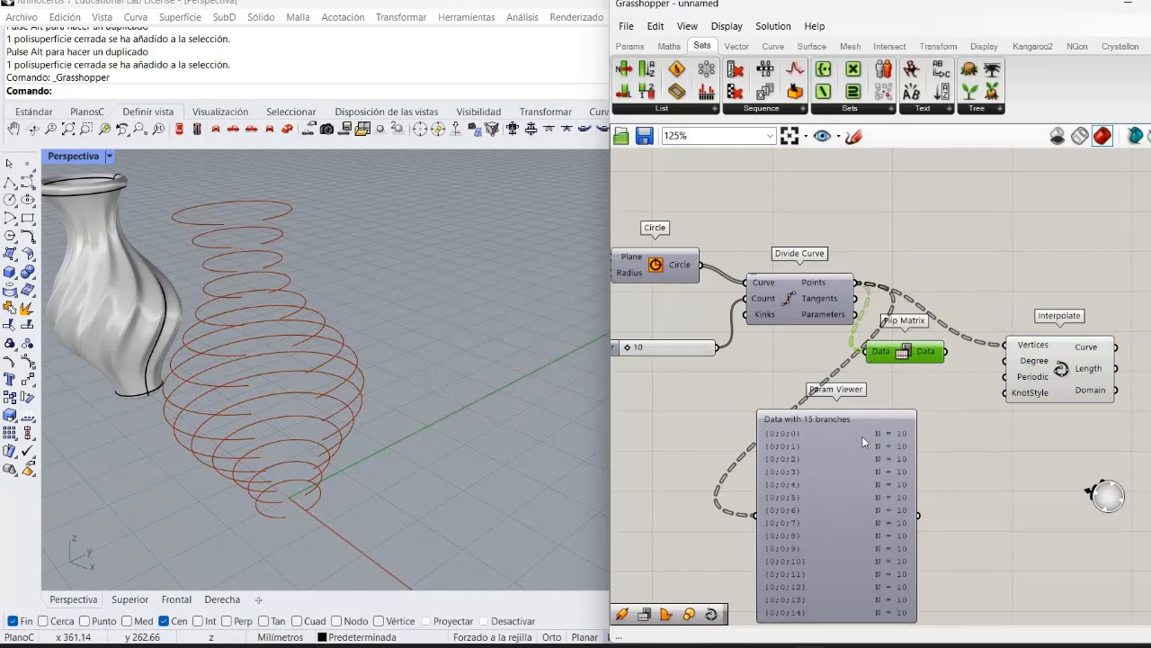
Step: Duplicate the Param Viewer
{"action": "left_click", "coordinate": [842, 449]}
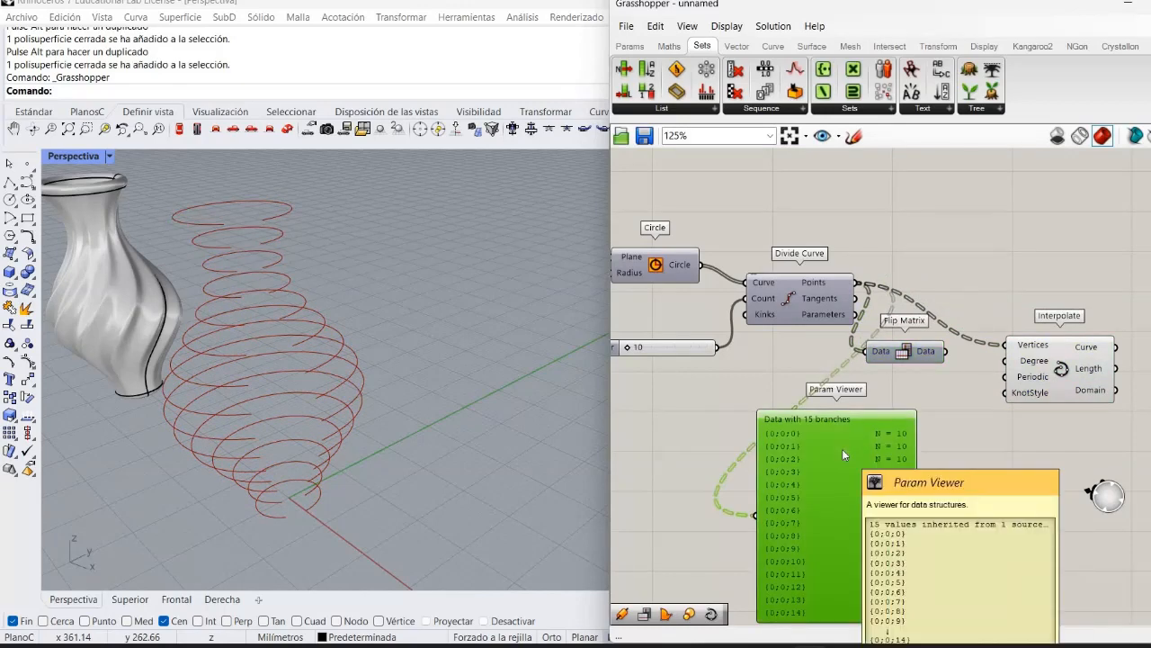
{"action": "key", "text": "ctrl+c"}
{"action": "key", "text": "ctrl+v"}
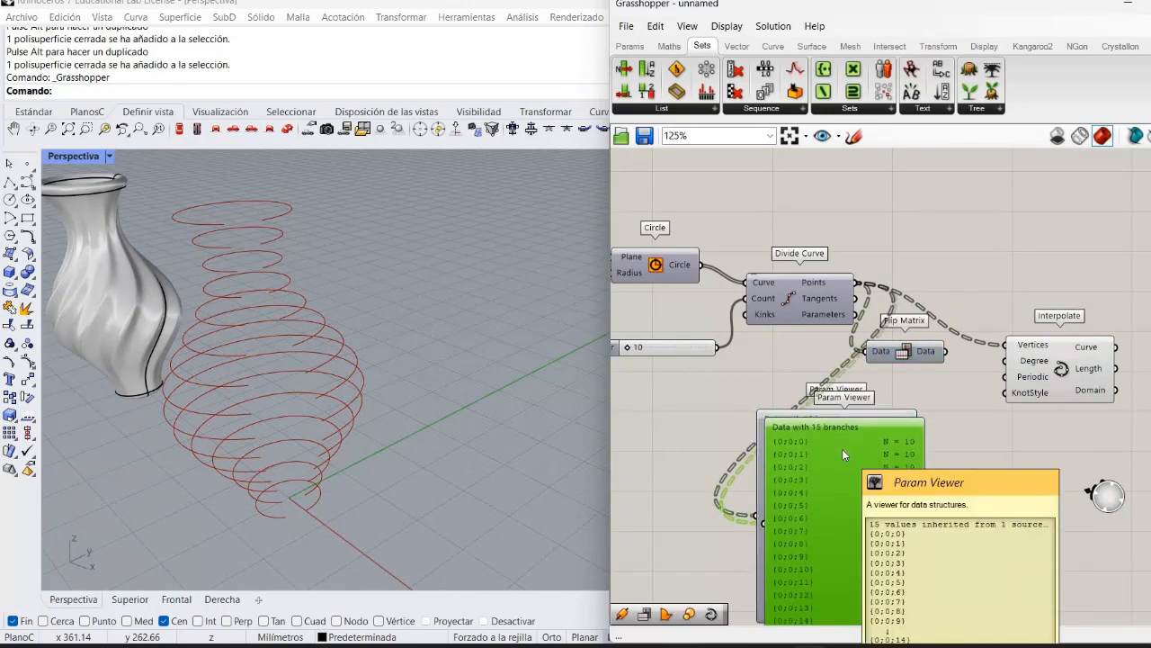
Step: Place the duplicated Param Viewer below Interpolate, then feed both it and Interpolate's Vertices input from Flip Matrix's Data output
{"action": "left_click_drag", "start_coordinate": [842, 449], "coordinate": [1040, 433]}
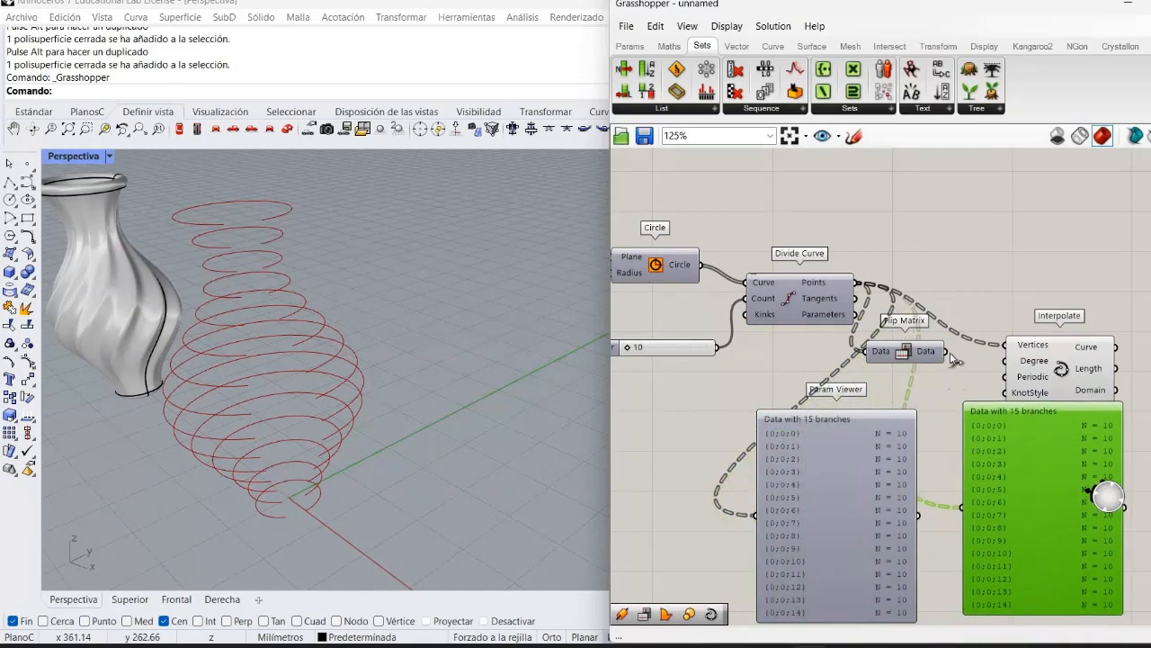
{"action": "left_click_drag", "start_coordinate": [946, 351], "coordinate": [961, 508]}
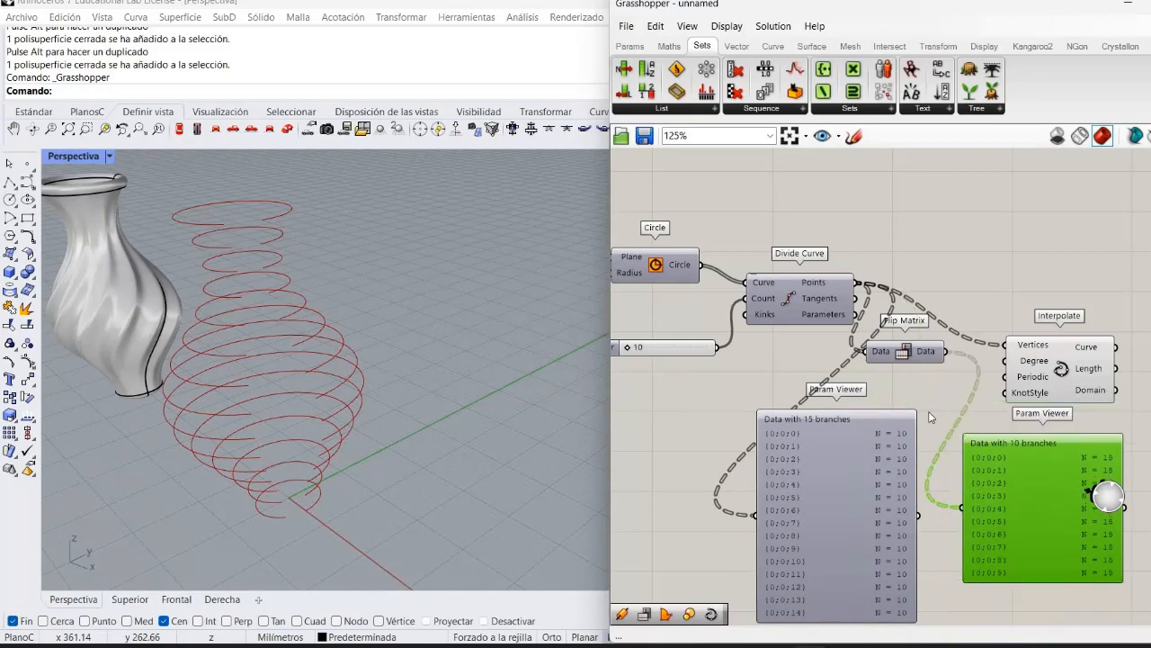
{"action": "left_click", "coordinate": [929, 410]}
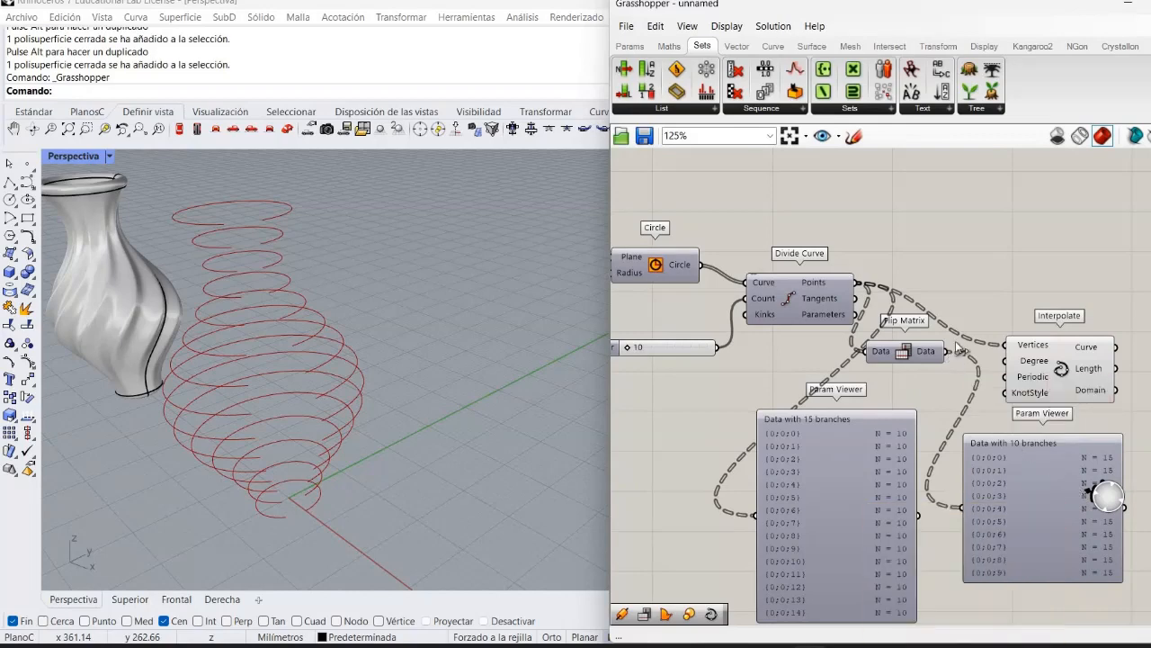
{"action": "left_click_drag", "start_coordinate": [1004, 345], "coordinate": [948, 351]}
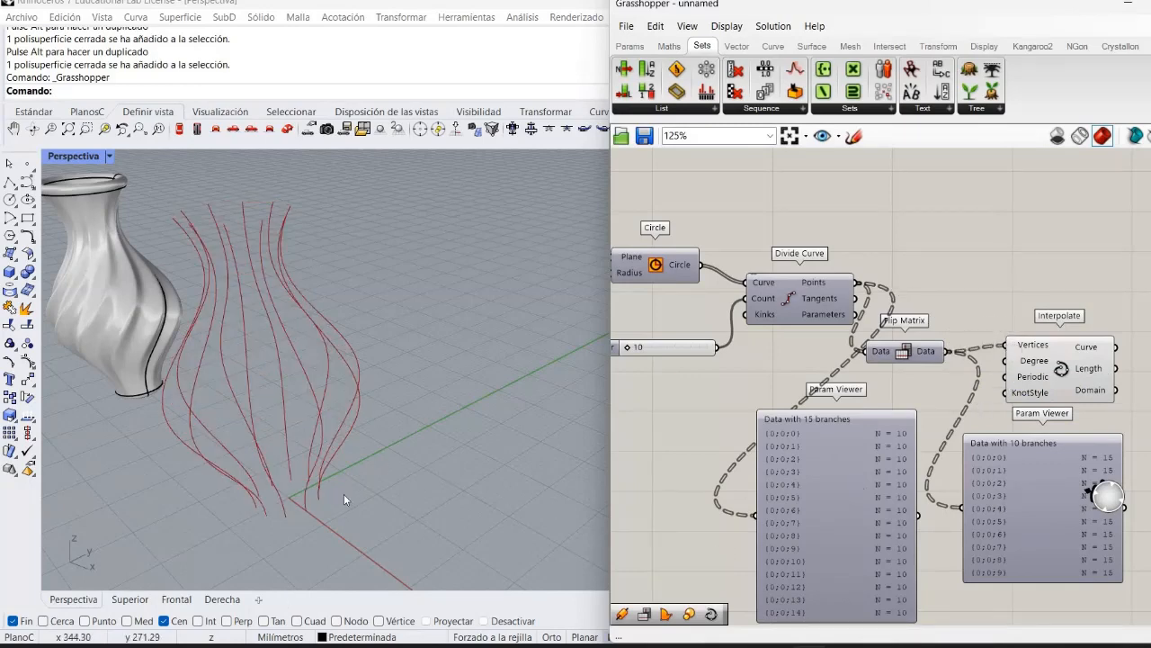
{"action": "right_click_drag", "start_coordinate": [352, 443], "coordinate": [361, 489]}
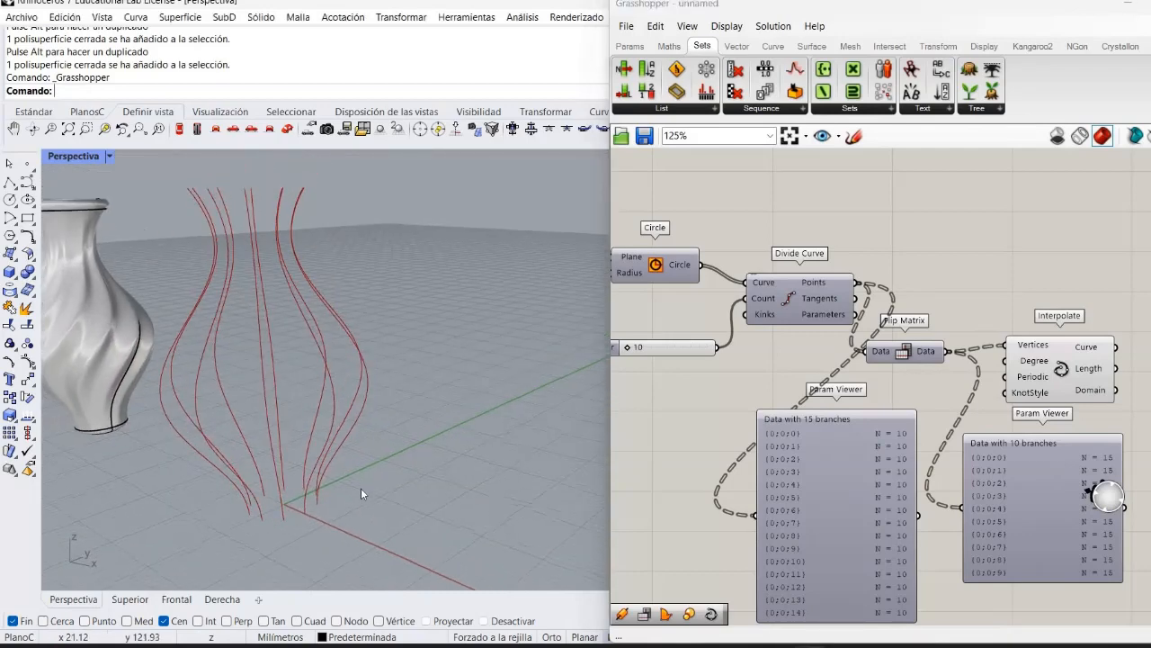
Step: Delete both Param Viewers from the definition
{"action": "left_click", "coordinate": [1071, 543]}
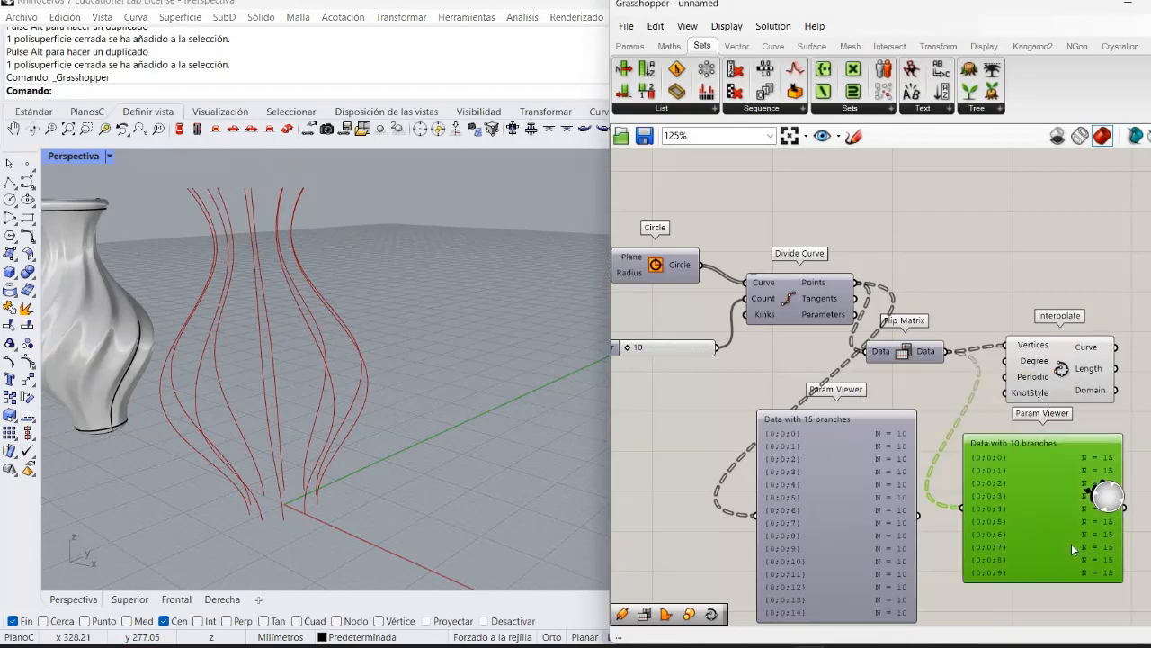
{"action": "key", "text": "Delete"}
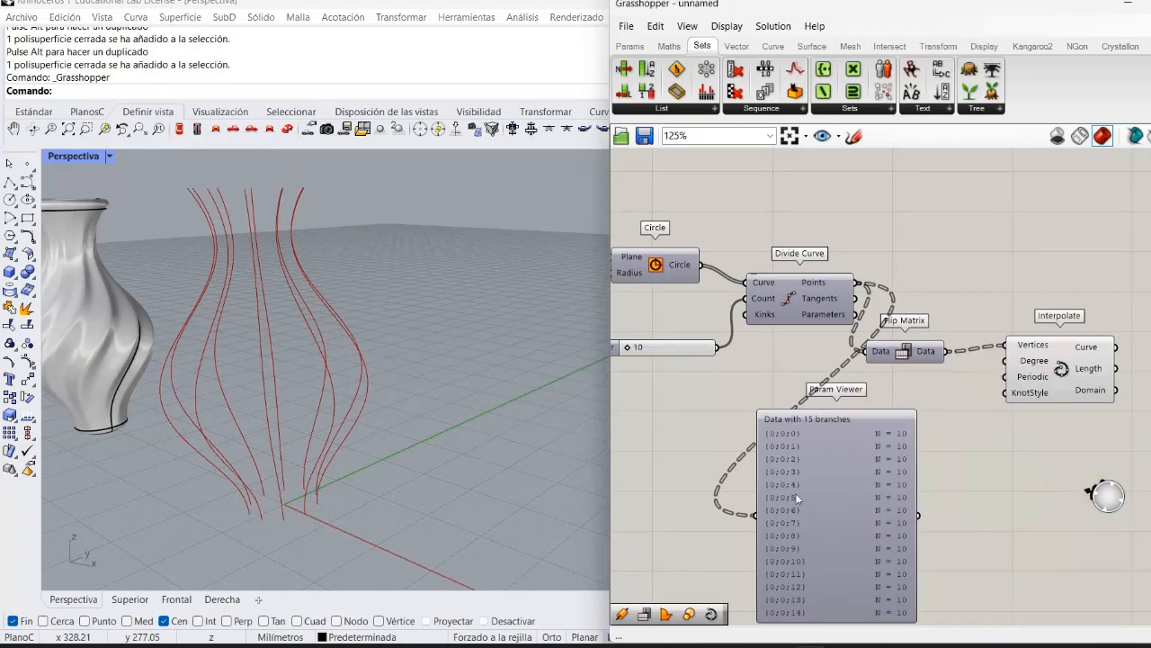
{"action": "left_click", "coordinate": [795, 496]}
{"action": "key", "text": "Delete"}
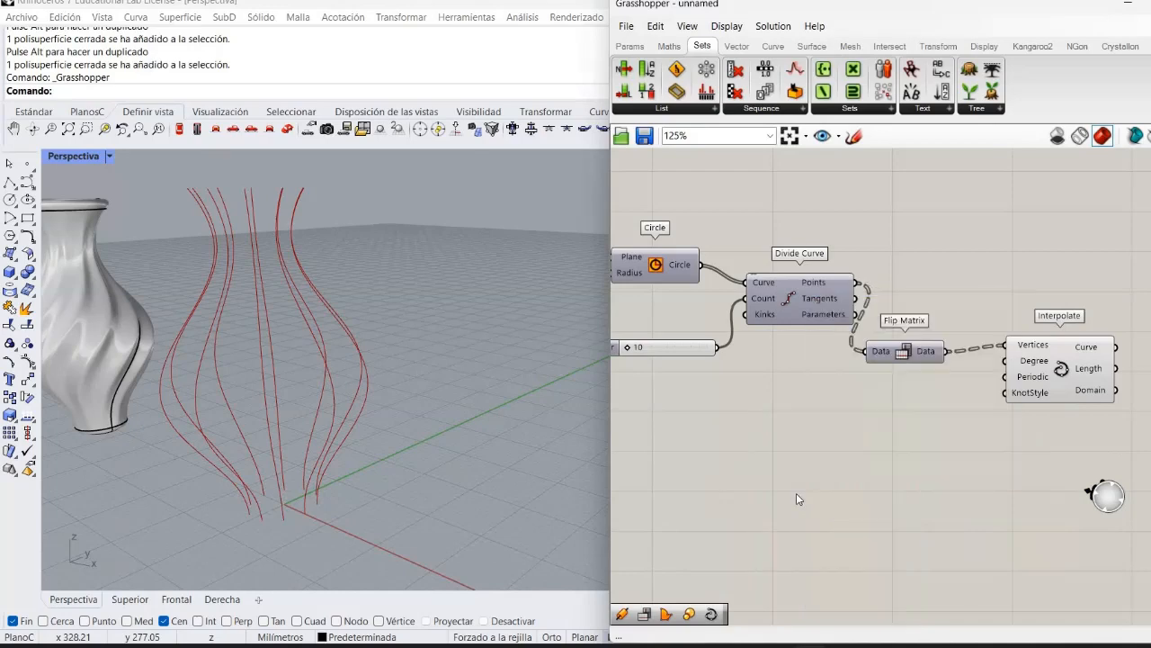
Step: Open up space between Circle and Divide Curve, and move the Count slider closer to Divide Curve
{"action": "scroll", "coordinate": [796, 493], "scroll_direction": "down", "scroll_amount": 3}
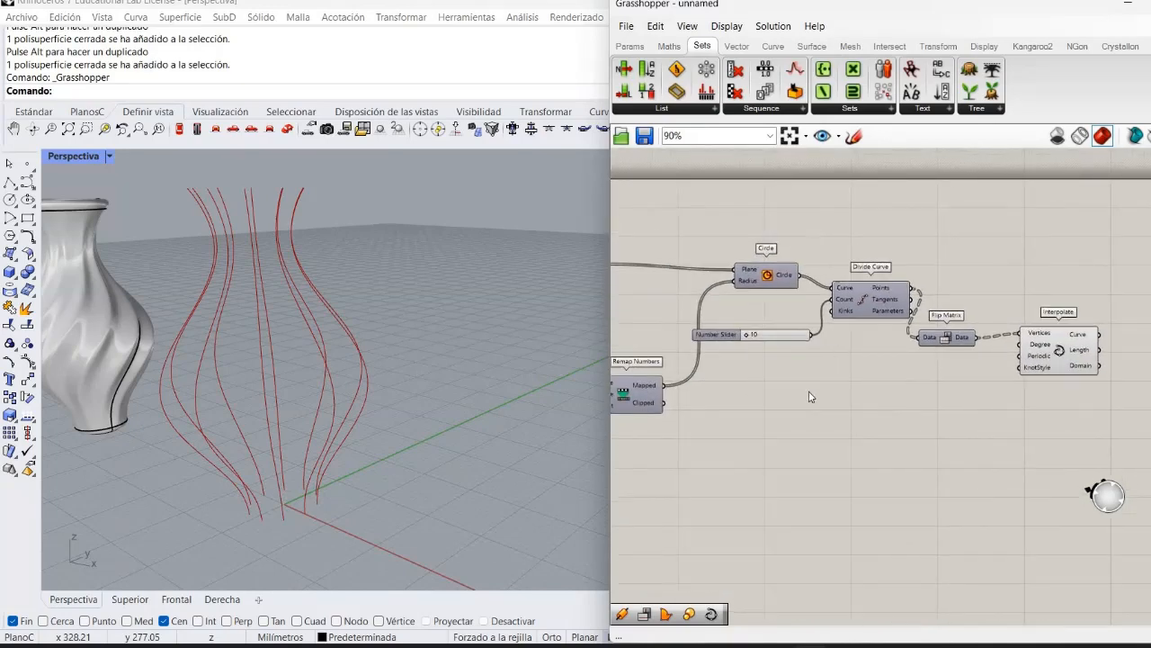
{"action": "mouse_move", "coordinate": [809, 397]}
{"action": "left_mouse_down", "text": "alt"}
{"action": "mouse_move", "coordinate": [887, 391]}
{"action": "mouse_move", "coordinate": [883, 408]}
{"action": "left_mouse_up", "text": "alt"}
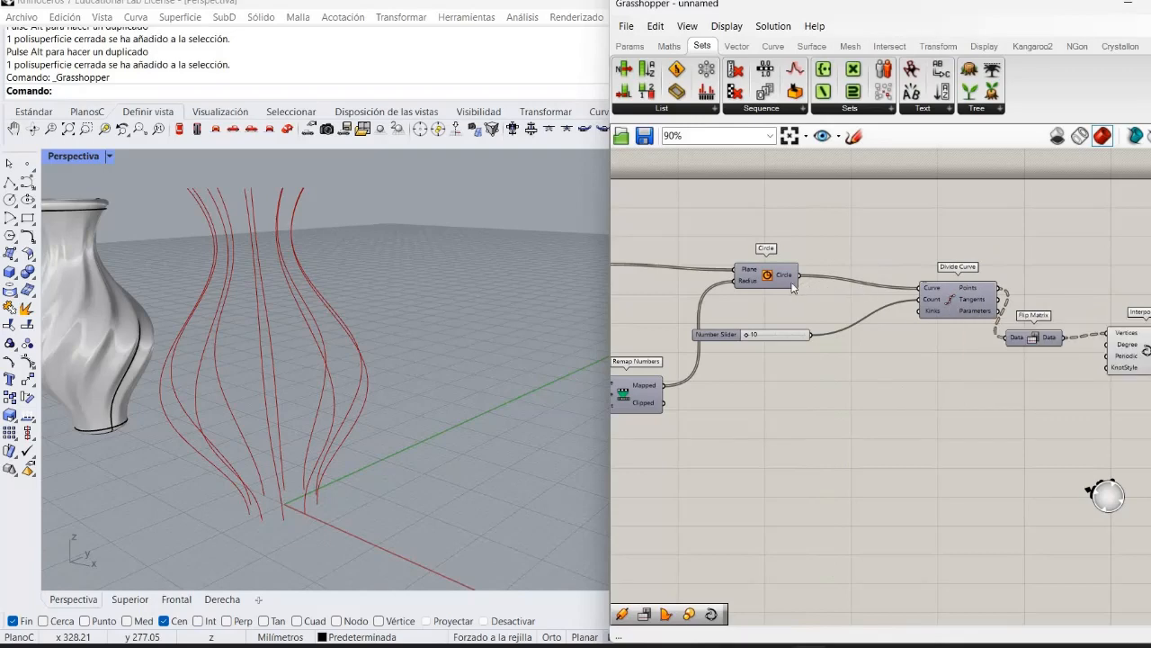
{"action": "mouse_move", "coordinate": [793, 286]}
{"action": "left_click_drag", "start_coordinate": [804, 338], "coordinate": [876, 320]}
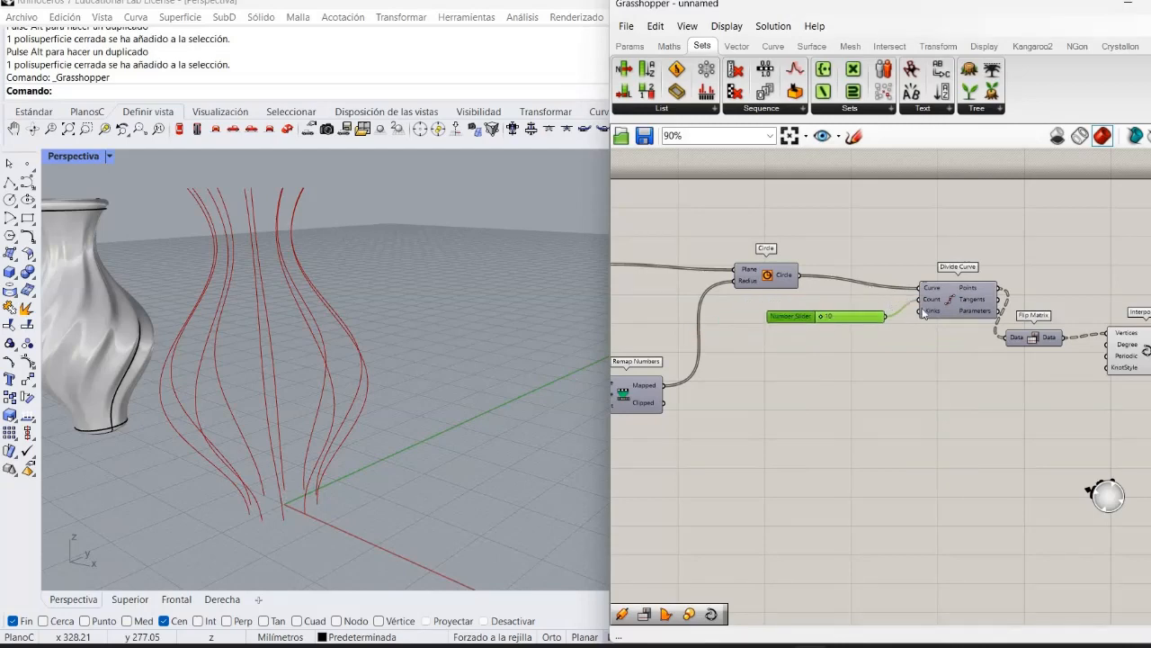
{"action": "left_click", "coordinate": [466, 372]}
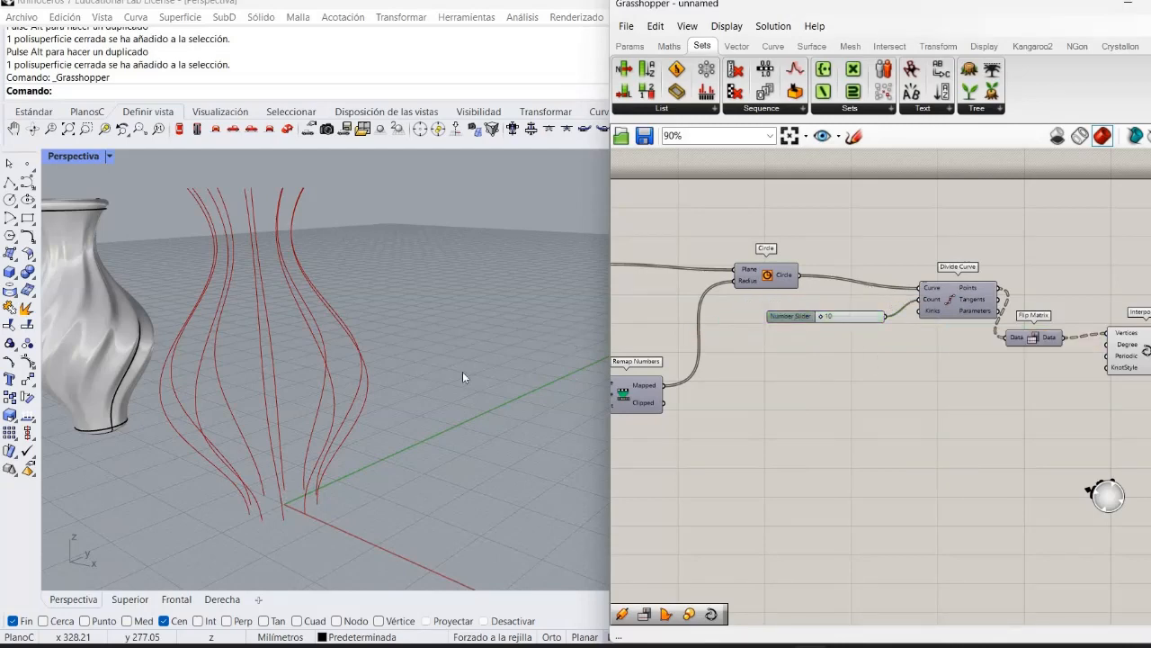
Step: Add the Rotate component that rotates an object in a plane above the Circle wire, and connect the Circle output to its Geometry input
{"action": "right_click_drag", "start_coordinate": [457, 359], "coordinate": [433, 390]}
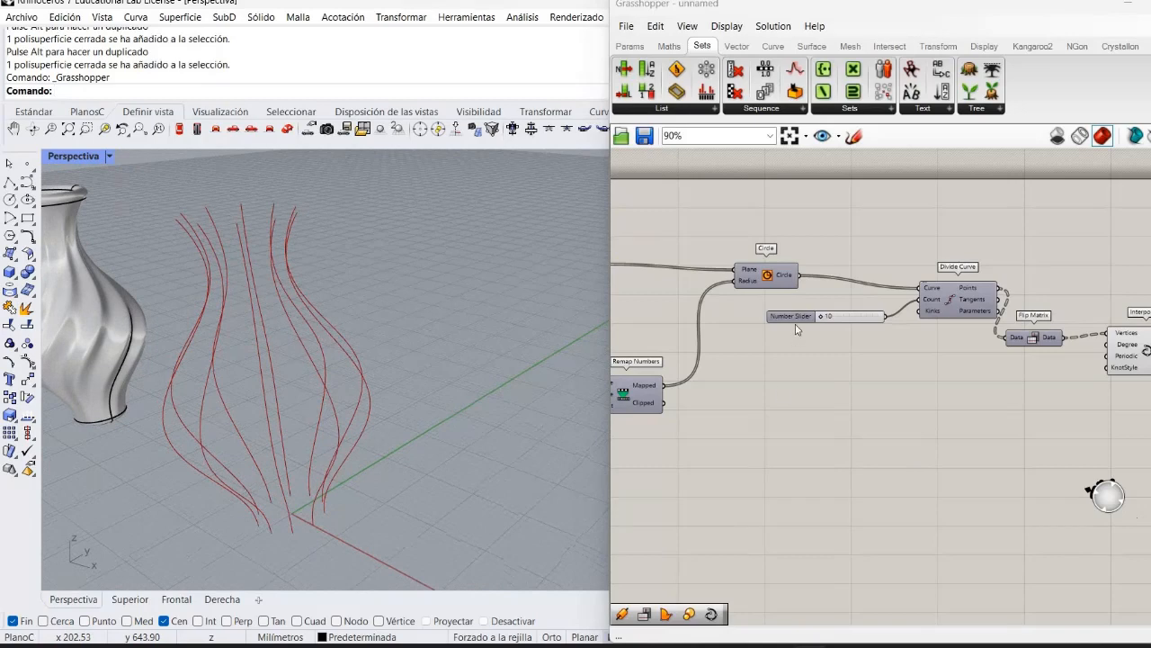
{"action": "scroll", "coordinate": [799, 327], "scroll_direction": "up", "scroll_amount": 1}
{"action": "scroll", "coordinate": [801, 323], "scroll_direction": "down", "scroll_amount": 1}
{"action": "scroll", "coordinate": [802, 323], "scroll_direction": "down", "scroll_amount": 1}
{"action": "right_click_drag", "start_coordinate": [802, 323], "coordinate": [764, 388]}
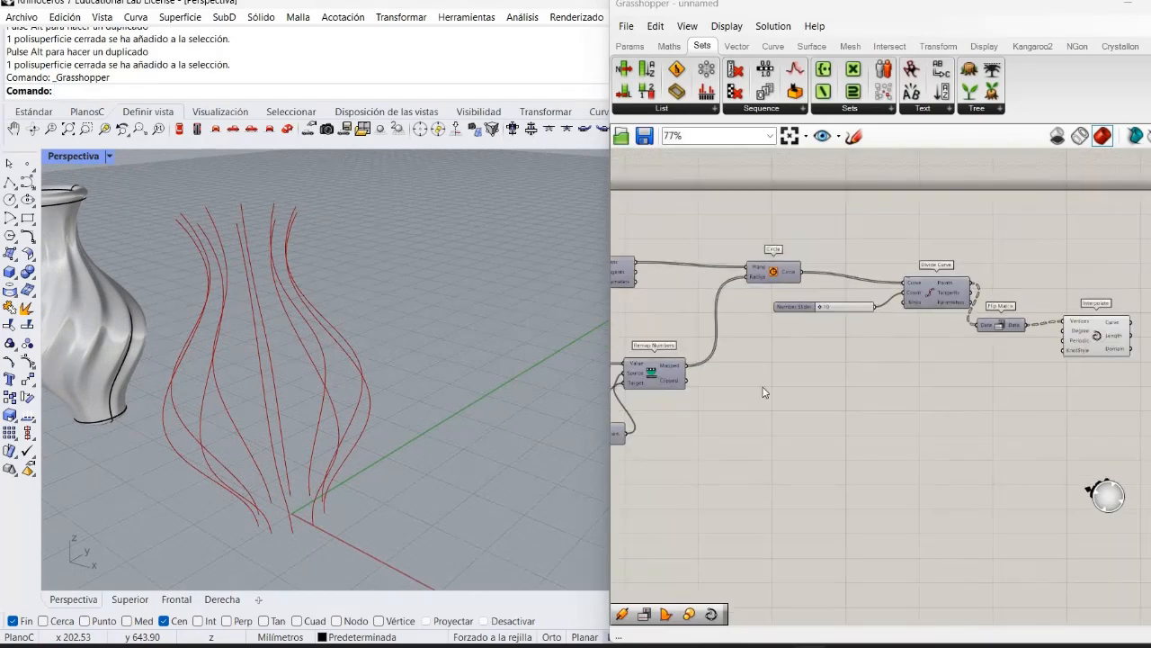
{"action": "scroll", "coordinate": [764, 389], "scroll_direction": "up", "scroll_amount": 2}
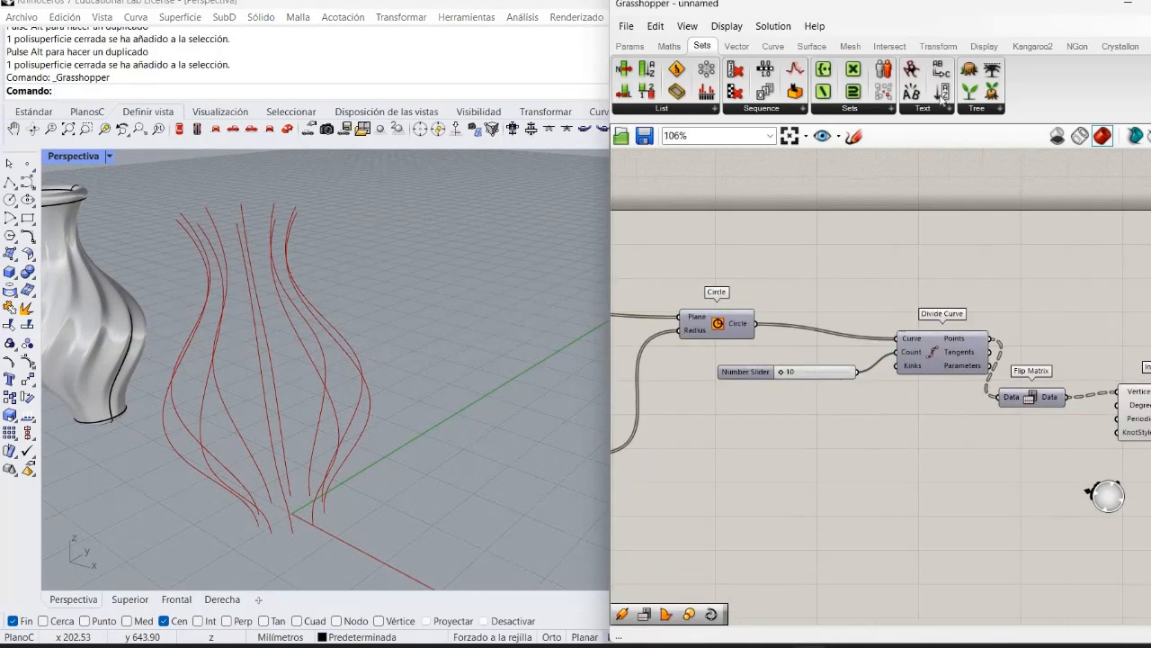
{"action": "double_click", "coordinate": [859, 237]}
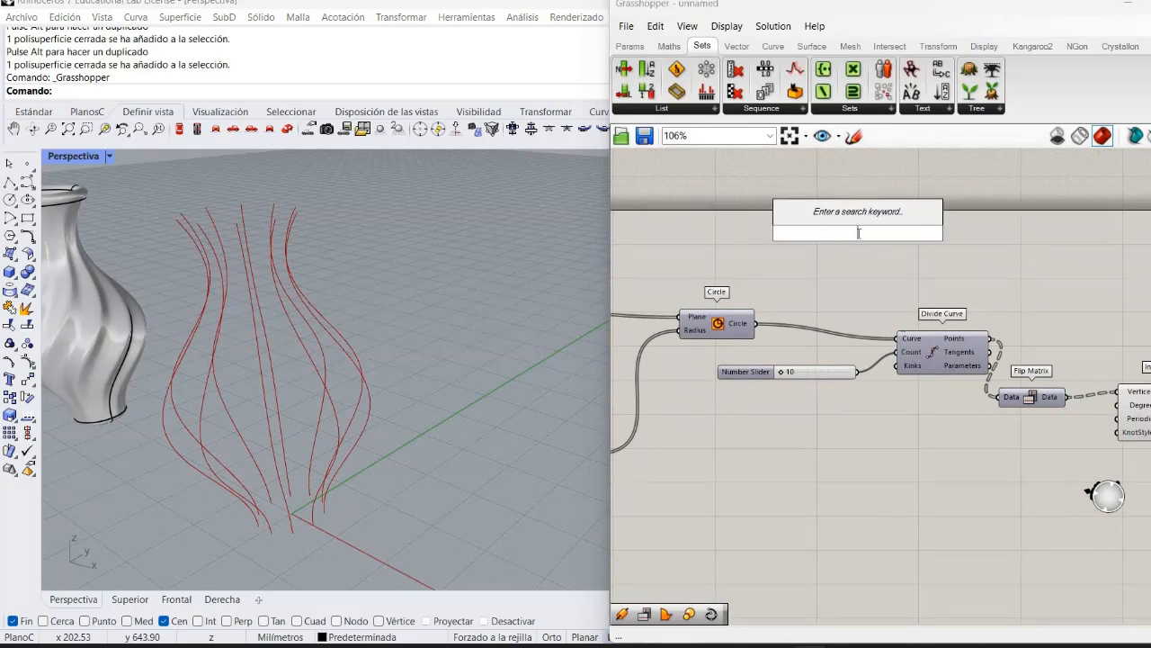
{"action": "type", "text": "rot"}
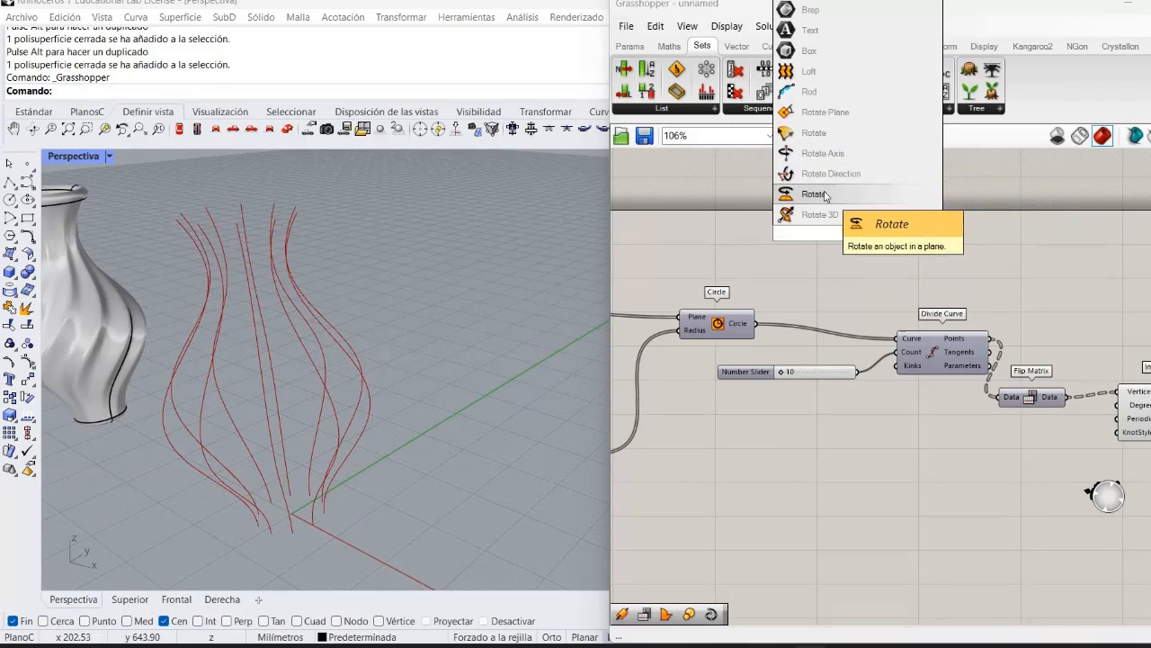
{"action": "left_click", "coordinate": [824, 195]}
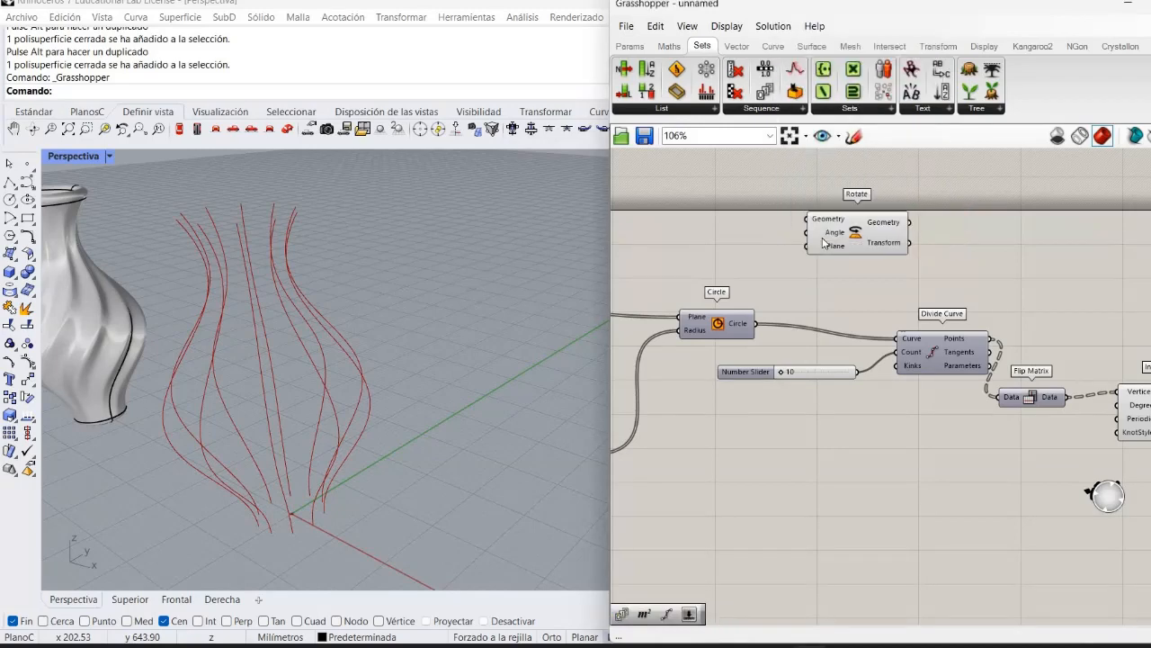
{"action": "left_click_drag", "start_coordinate": [826, 267], "coordinate": [826, 271]}
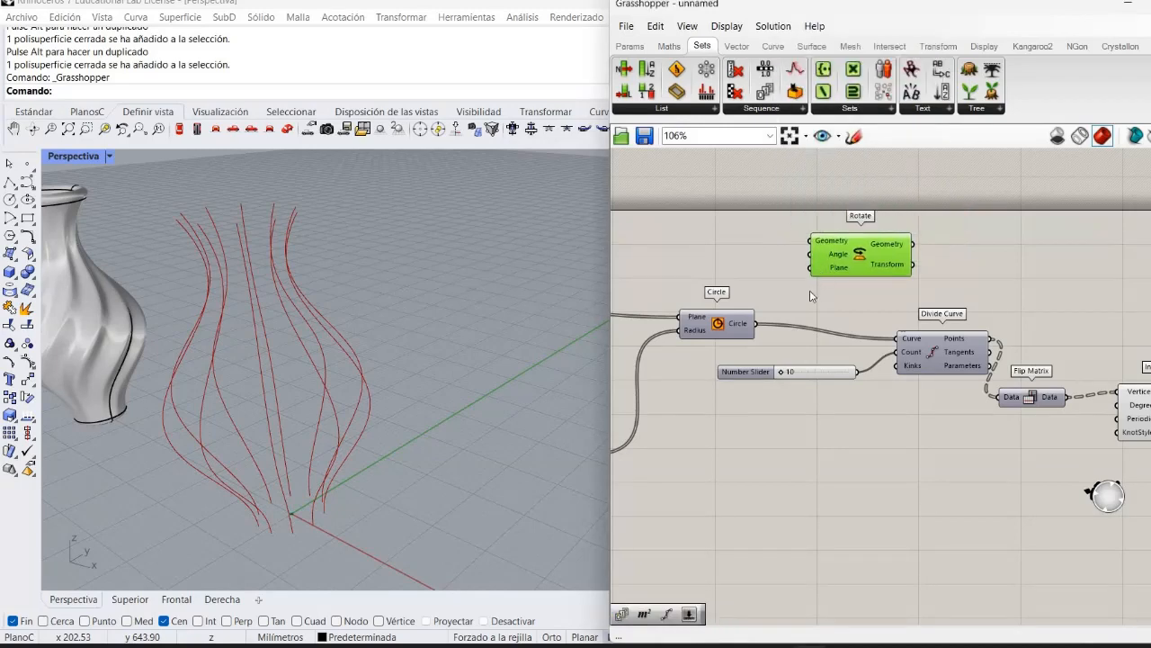
{"action": "left_click", "coordinate": [811, 291]}
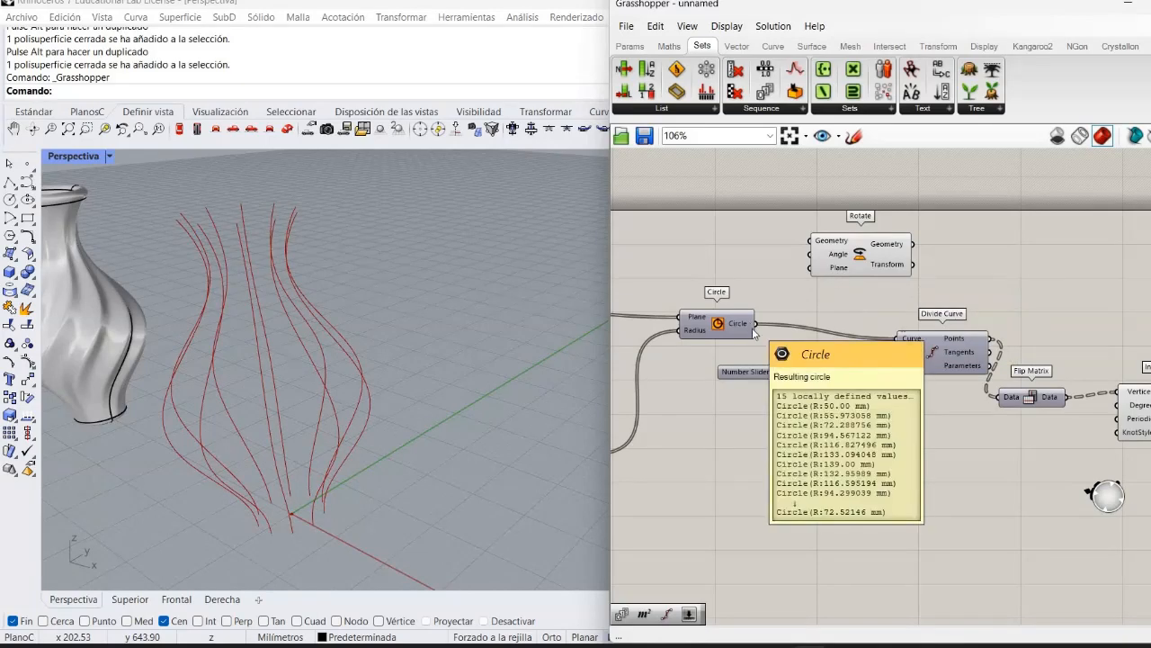
{"action": "mouse_move", "coordinate": [759, 326]}
{"action": "left_click_drag", "start_coordinate": [759, 323], "coordinate": [850, 278]}
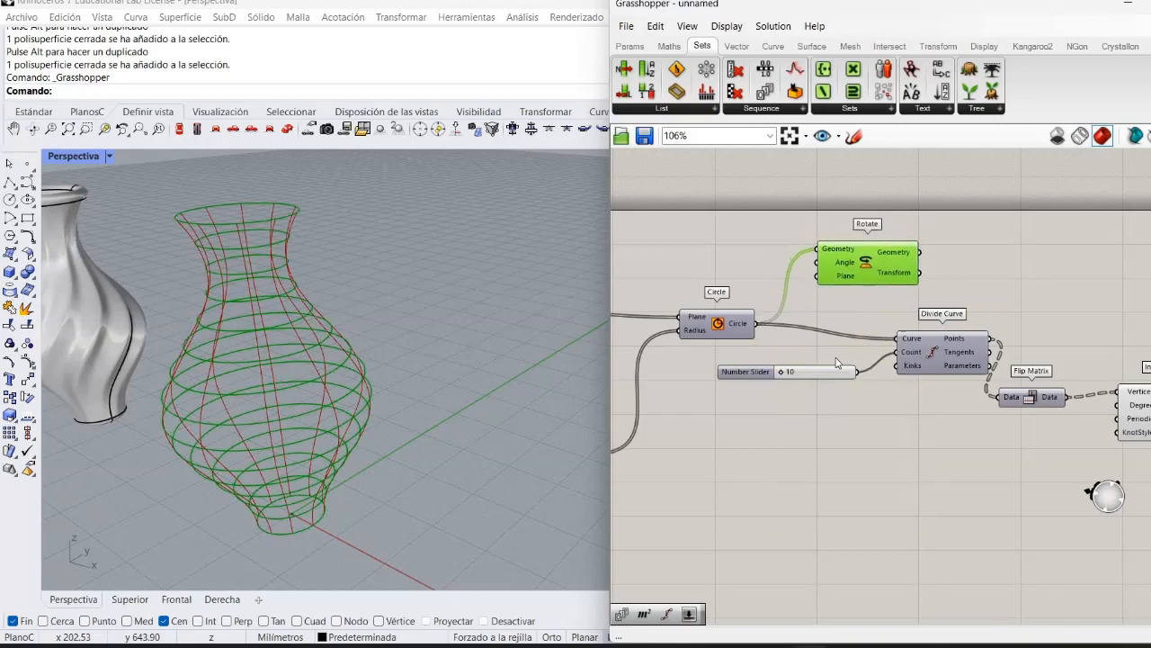
{"action": "left_click", "coordinate": [850, 433]}
{"action": "right_click_drag", "start_coordinate": [840, 434], "coordinate": [836, 430]}
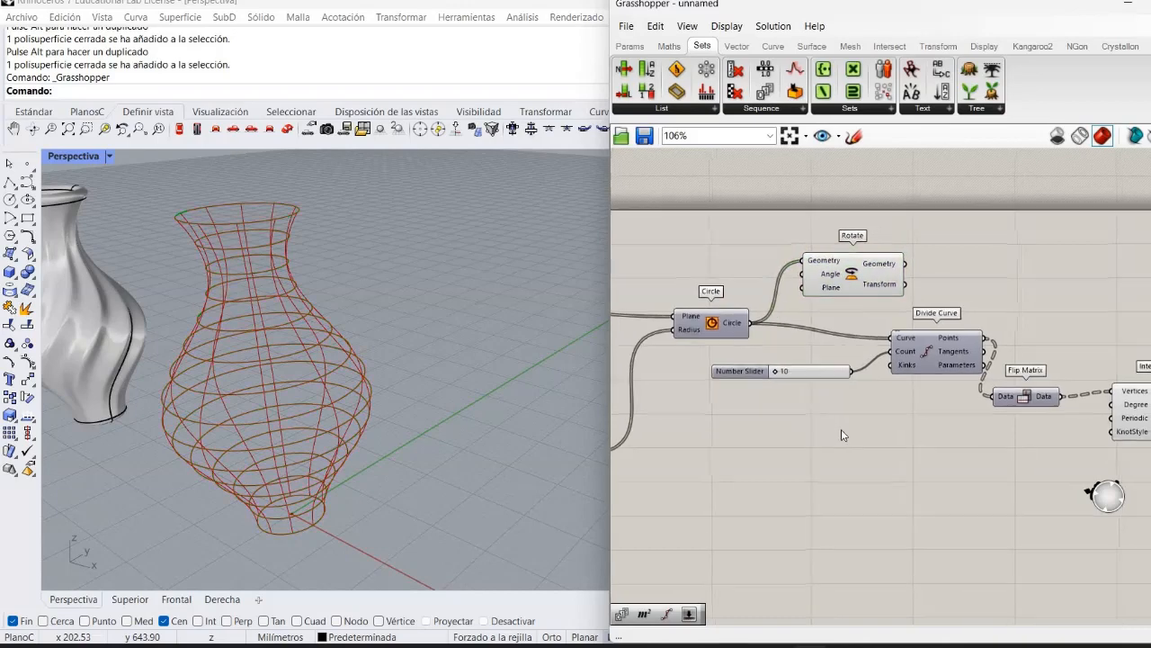
Step: Widen the gap ahead of Divide Curve for the Rotate component and bring the Count slider back beside Divide Curve
{"action": "scroll", "coordinate": [876, 412], "scroll_direction": "up", "scroll_amount": 1}
{"action": "left_click_drag", "start_coordinate": [876, 412], "coordinate": [995, 441], "text": "alt"}
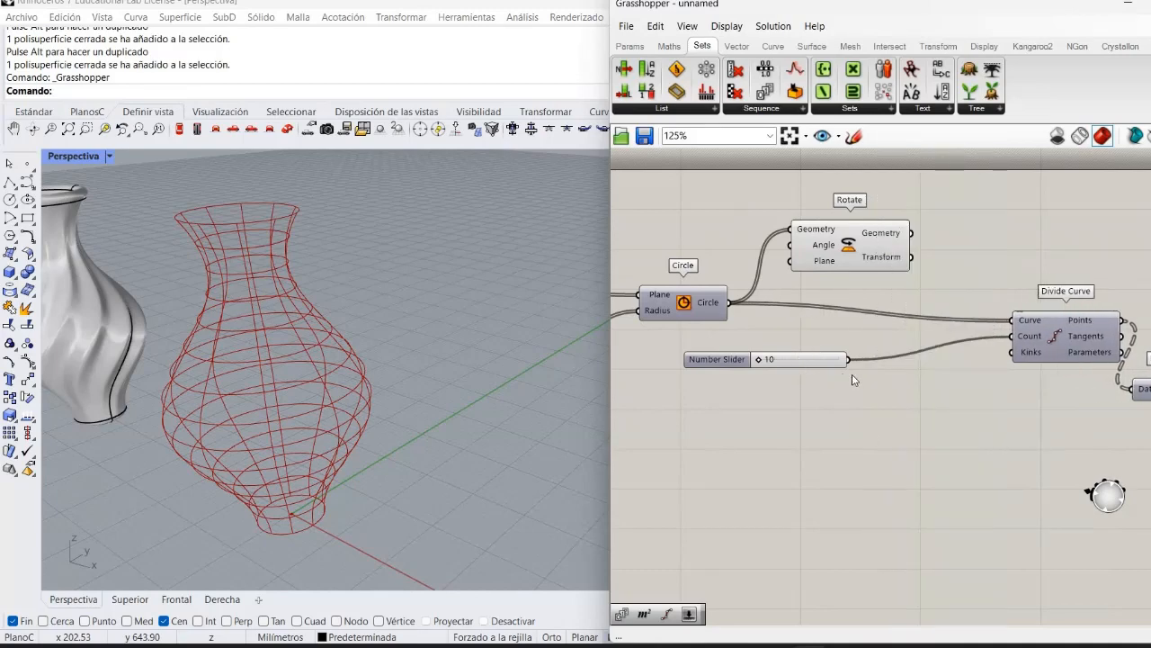
{"action": "left_click_drag", "start_coordinate": [762, 359], "coordinate": [914, 356]}
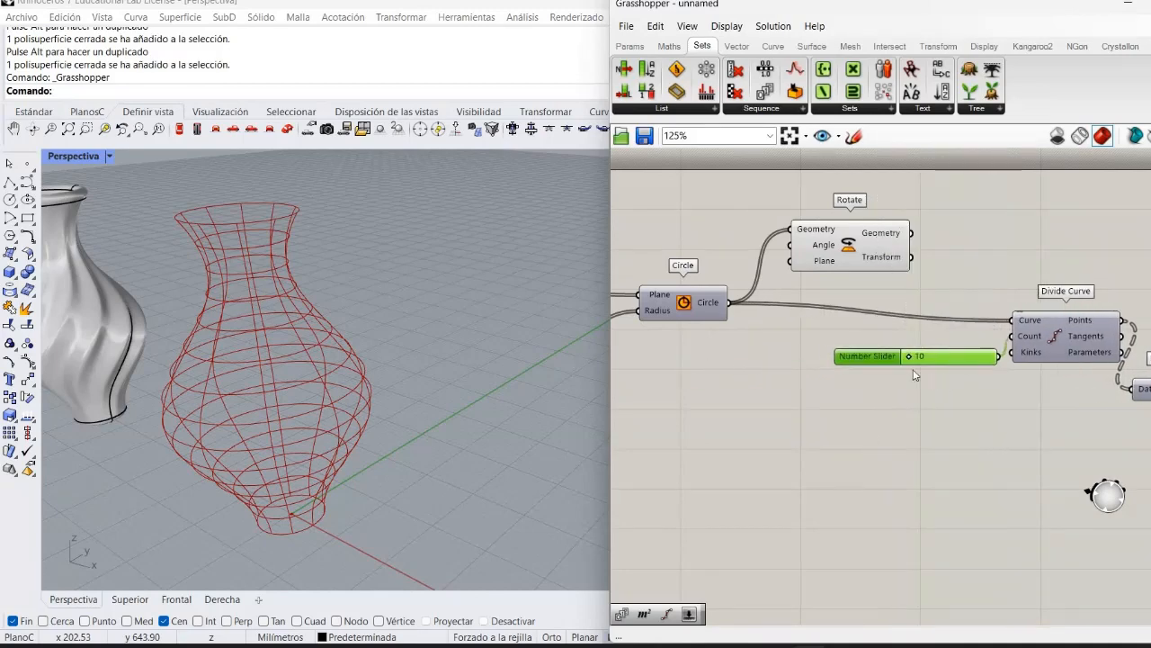
{"action": "left_click", "coordinate": [914, 374]}
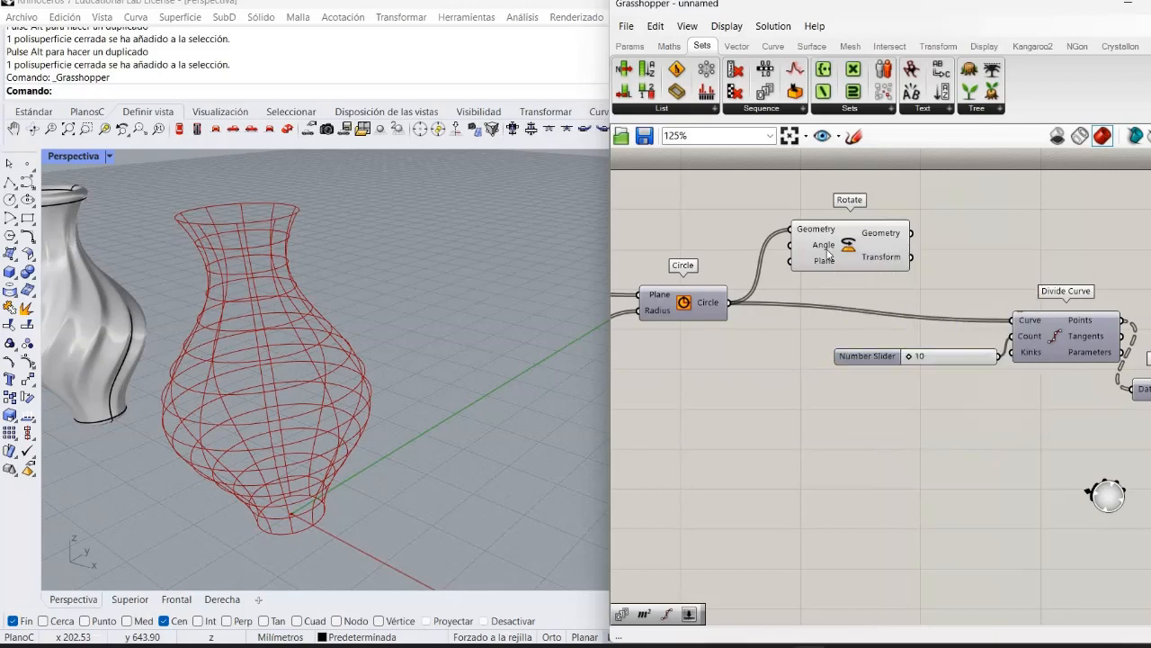
Step: Set Rotate's Angle input to Degrees and move the component into the gap between Circle and Divide Curve
{"action": "mouse_move", "coordinate": [829, 254]}
{"action": "right_click", "coordinate": [804, 249]}
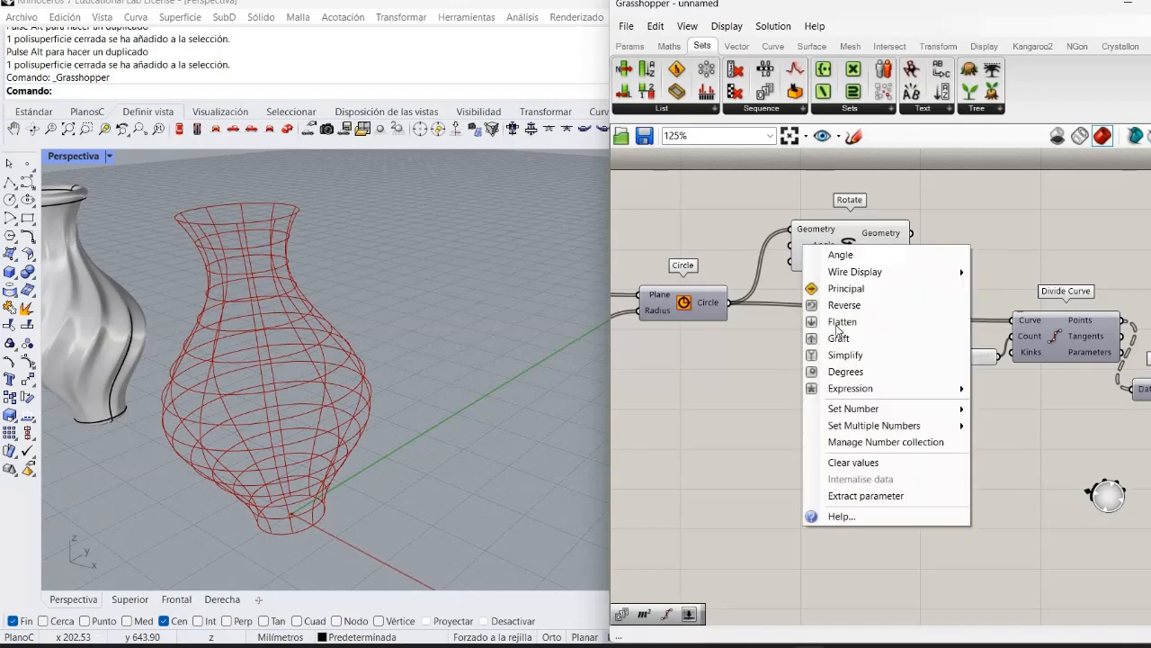
{"action": "left_click", "coordinate": [846, 371]}
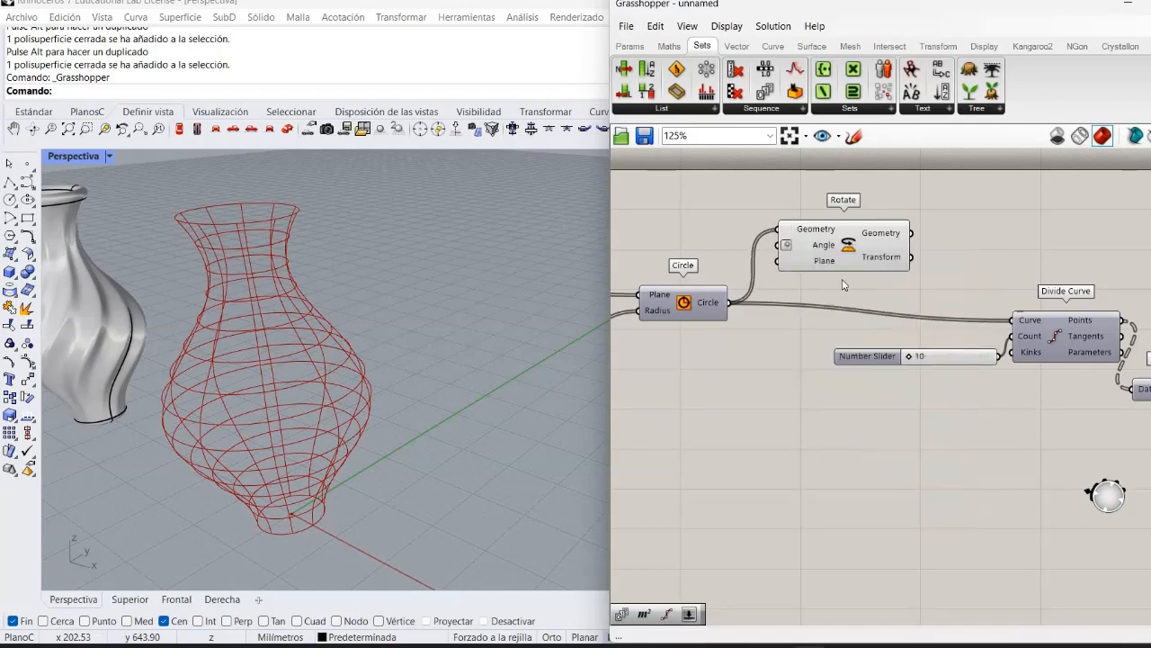
{"action": "left_click_drag", "start_coordinate": [837, 266], "coordinate": [898, 287]}
{"action": "left_click", "coordinate": [898, 288]}
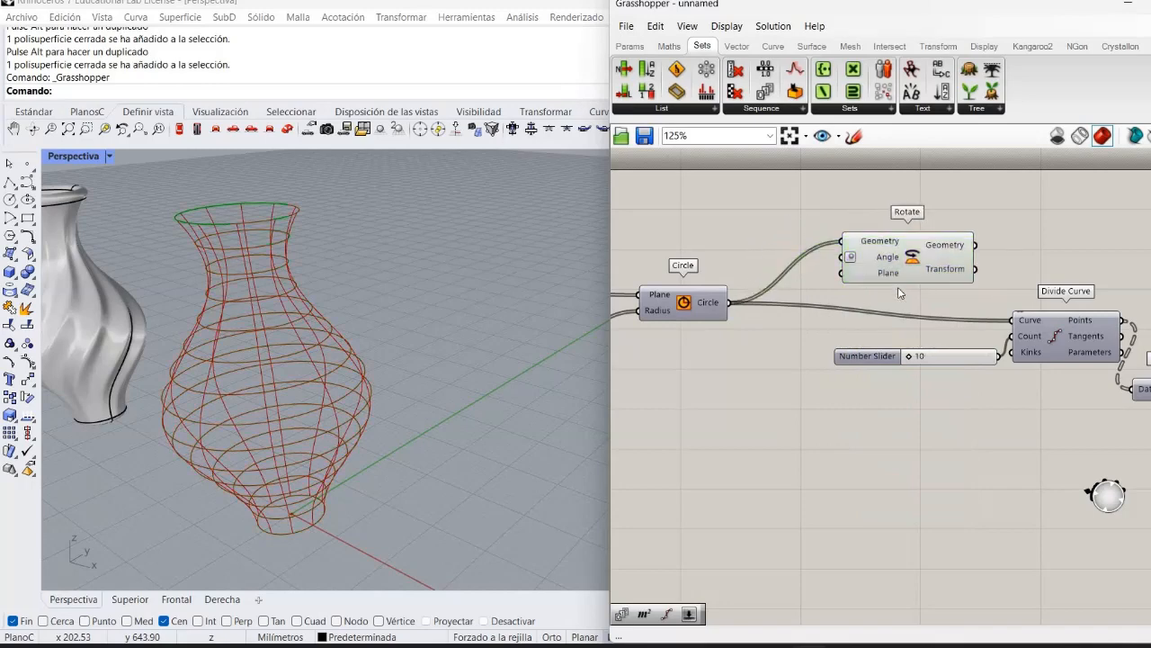
Step: Add a Number Slider ranging from 0 to 360 above Circle and connect it to Rotate's Angle input
{"action": "double_click", "coordinate": [775, 239]}
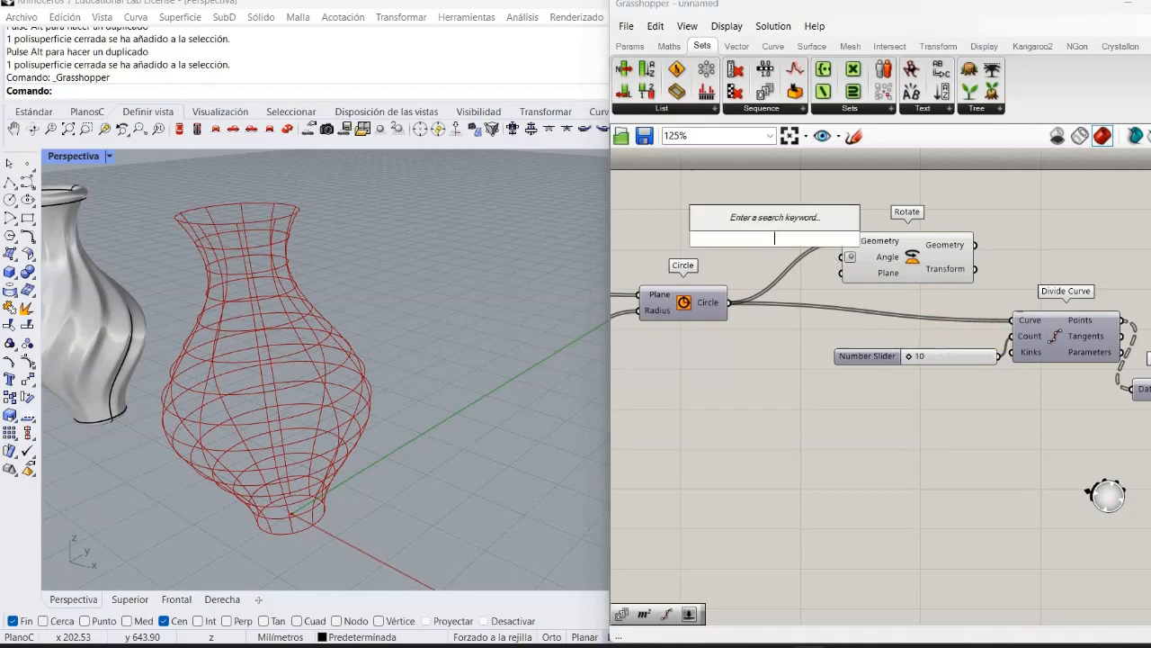
{"action": "type", "text": "0.."}
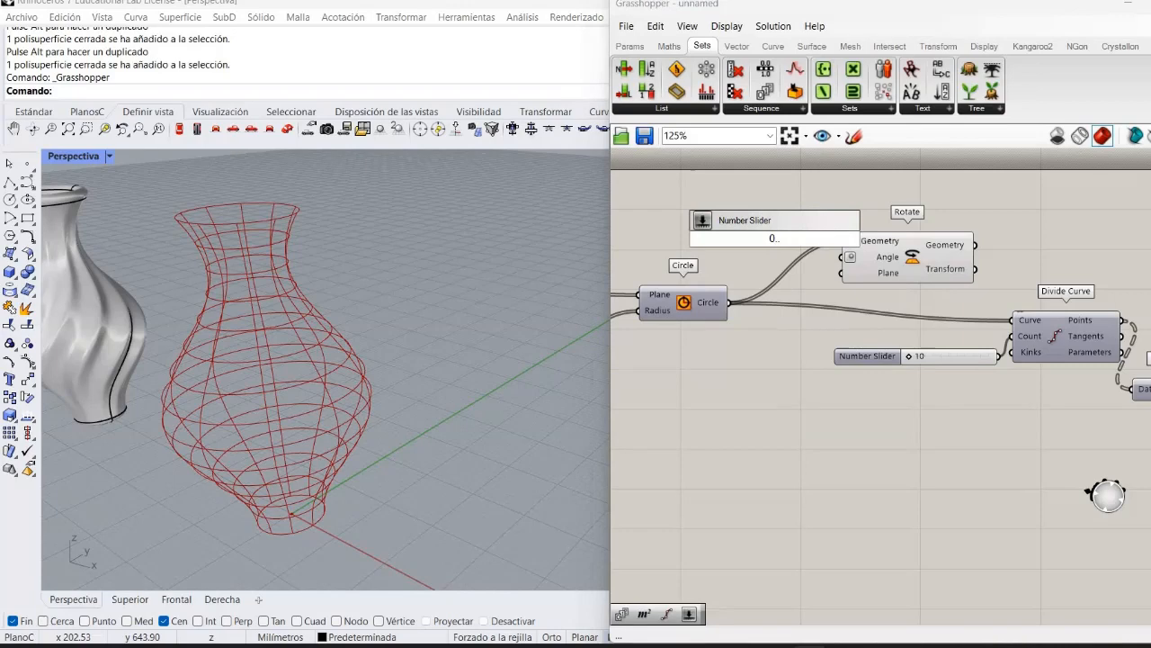
{"action": "type", "text": "350"}
{"action": "key", "text": "BackSpace"}
{"action": "key", "text": "BackSpace"}
{"action": "type", "text": "60"}
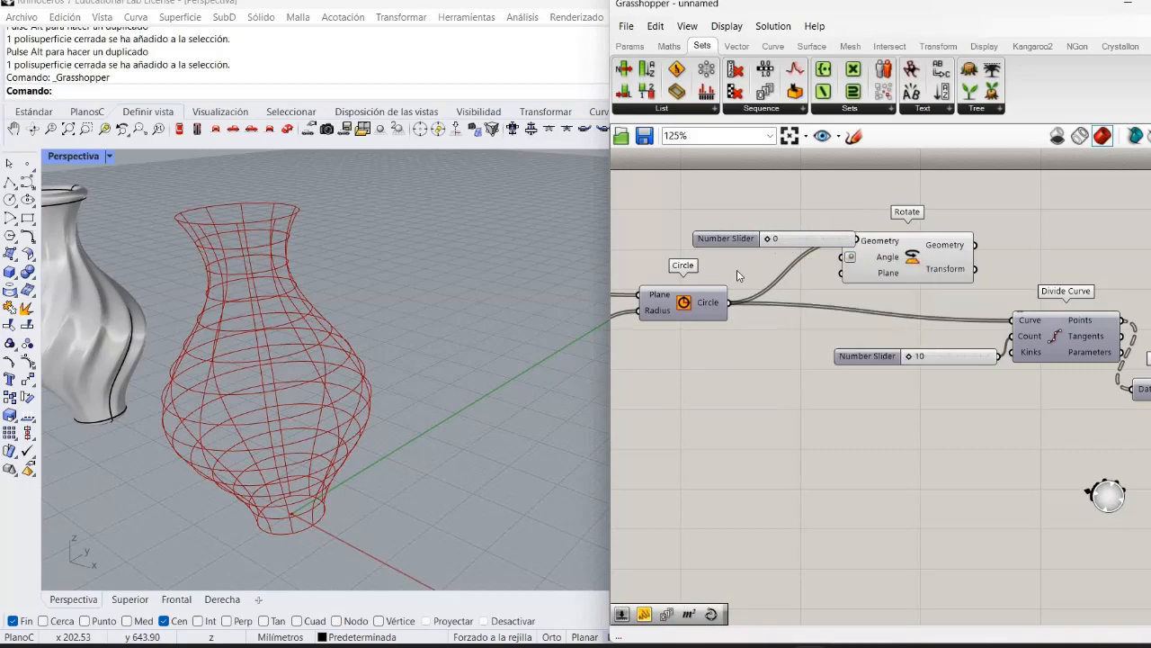
{"action": "key", "text": "Return"}
{"action": "left_click_drag", "start_coordinate": [736, 256], "coordinate": [712, 250]}
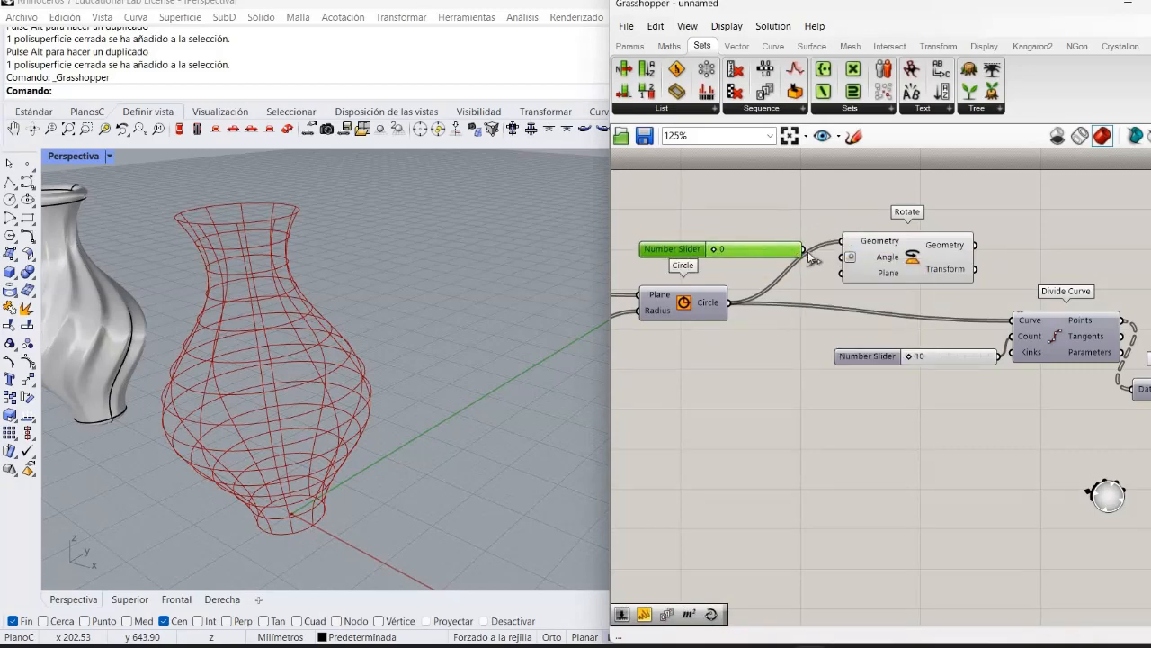
{"action": "left_click_drag", "start_coordinate": [803, 250], "coordinate": [849, 258]}
Step: Connect Rotate's Geometry output to Divide Curve's Curve input and set the angle slider to 84
{"action": "left_click_drag", "start_coordinate": [977, 247], "coordinate": [994, 325]}
{"action": "left_click", "coordinate": [813, 228]}
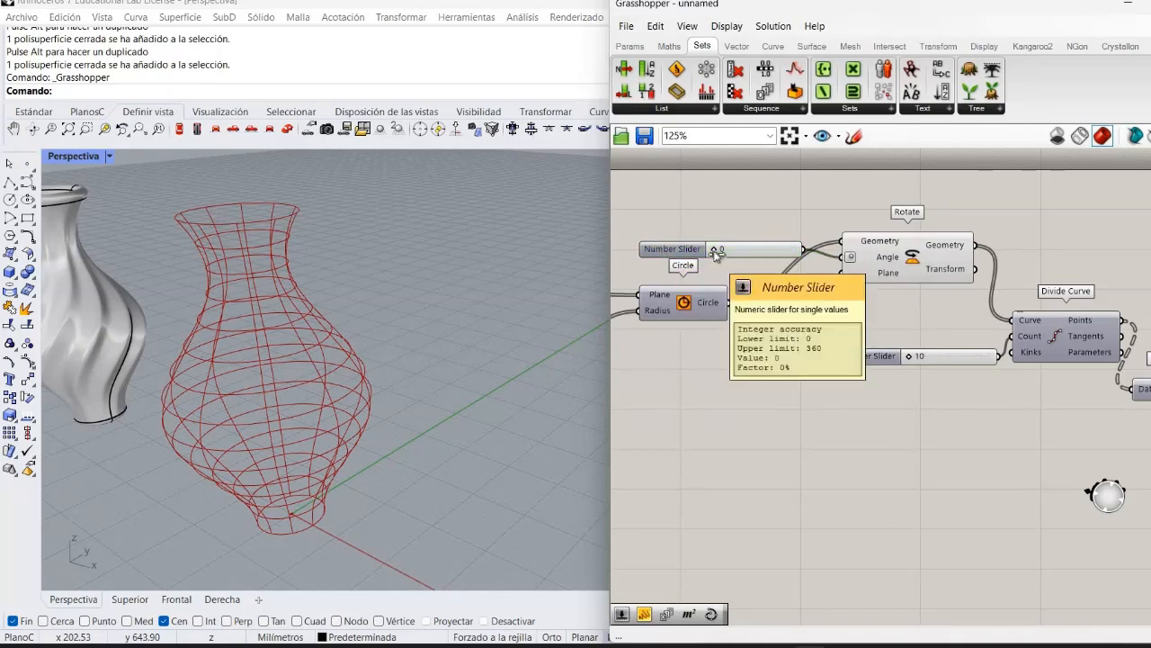
{"action": "left_click_drag", "start_coordinate": [714, 249], "coordinate": [735, 271]}
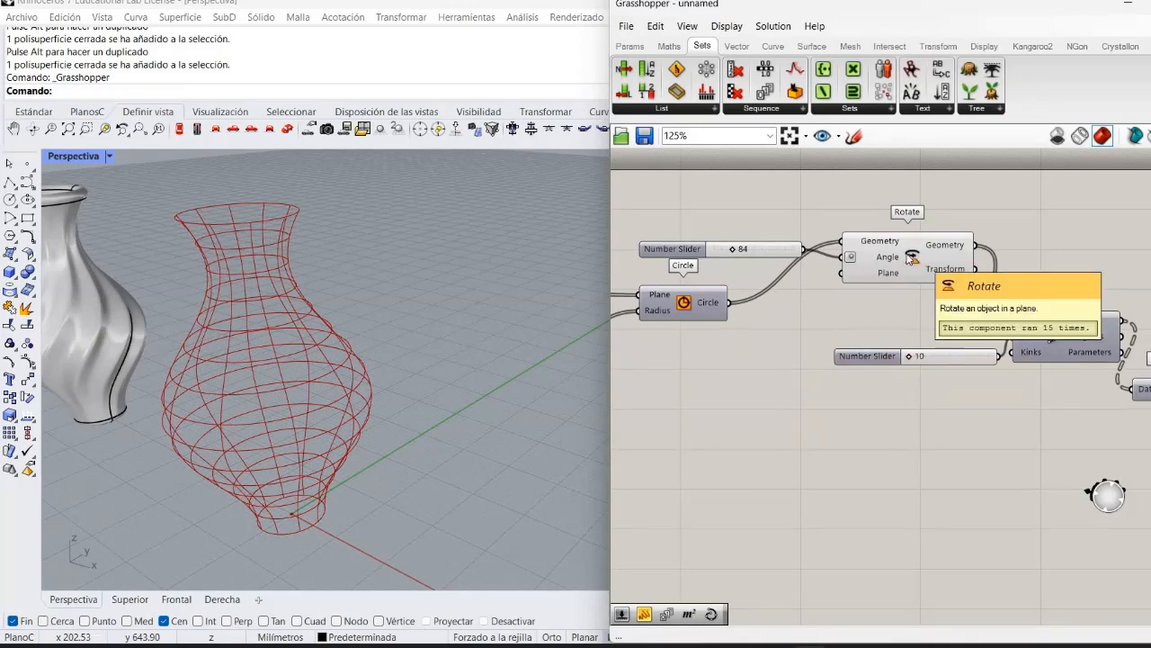
Step: Turn off the Rotate component's preview so only the interpolated curves are displayed
{"action": "right_click_drag", "start_coordinate": [911, 258], "coordinate": [909, 259]}
{"action": "right_click", "coordinate": [913, 265]}
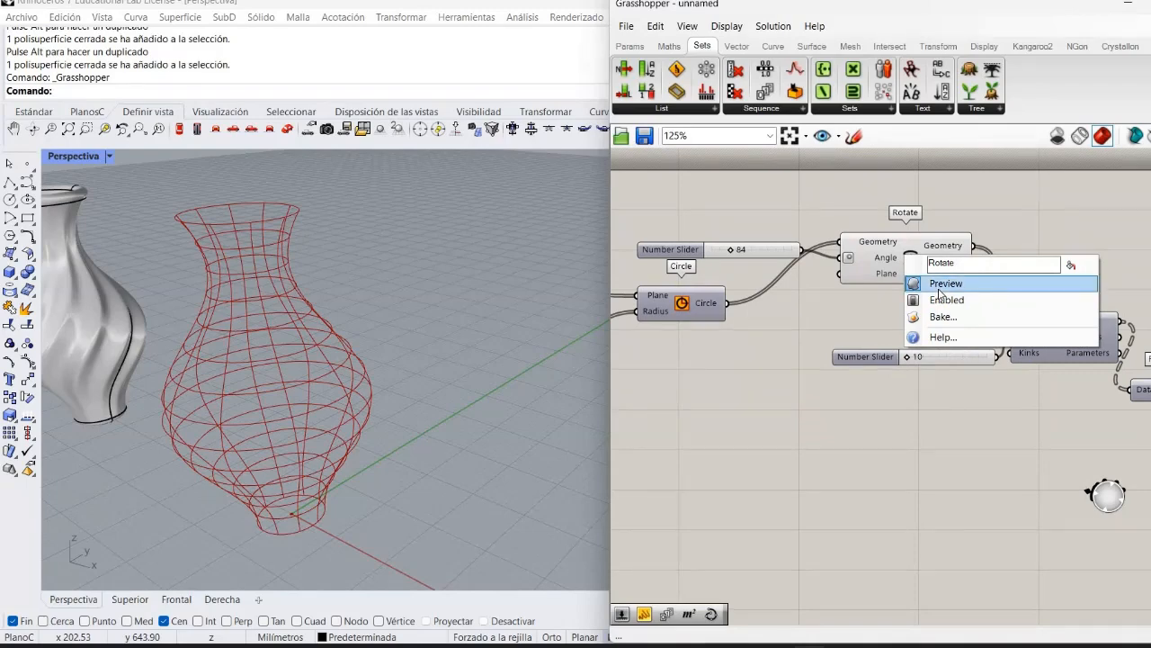
{"action": "left_click", "coordinate": [945, 284]}
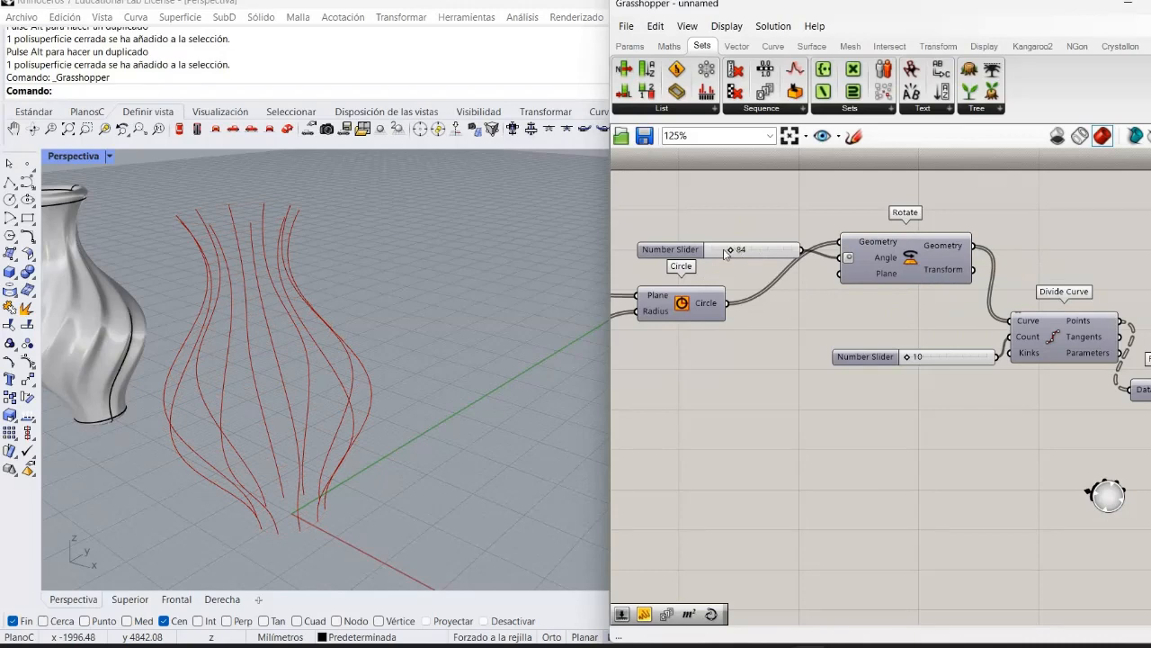
Step: Set the rotation angle slider to 6 and move it into a widened gap between Circle and Rotate
{"action": "left_click_drag", "start_coordinate": [732, 253], "coordinate": [713, 272]}
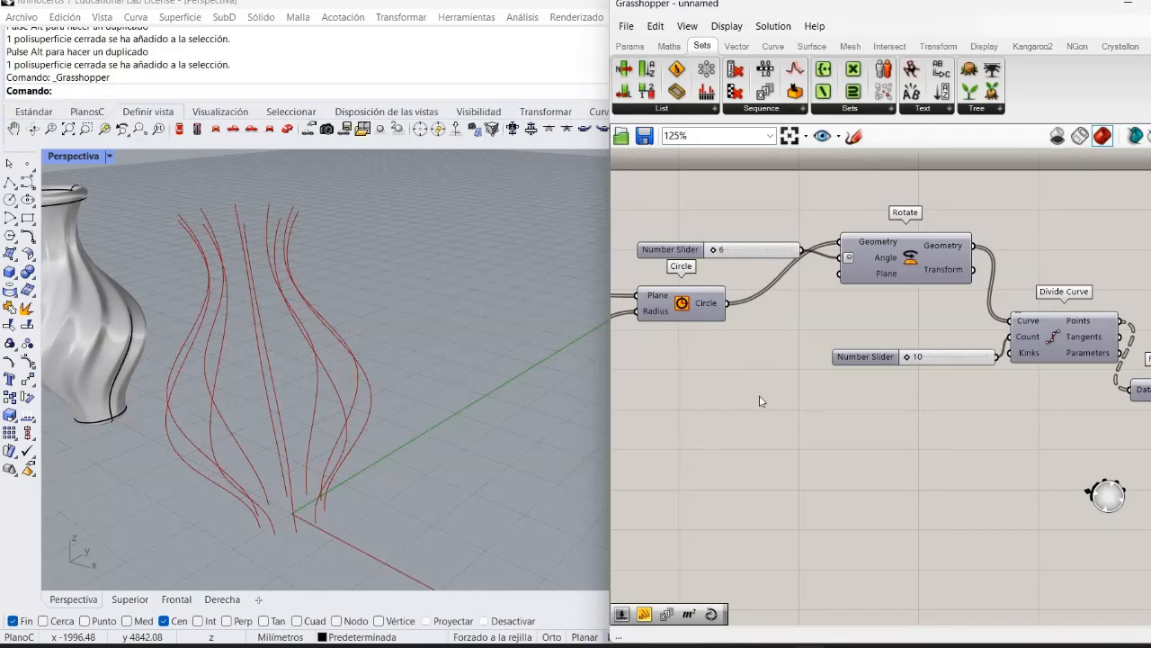
{"action": "left_click_drag", "start_coordinate": [734, 527], "coordinate": [879, 525], "text": "alt"}
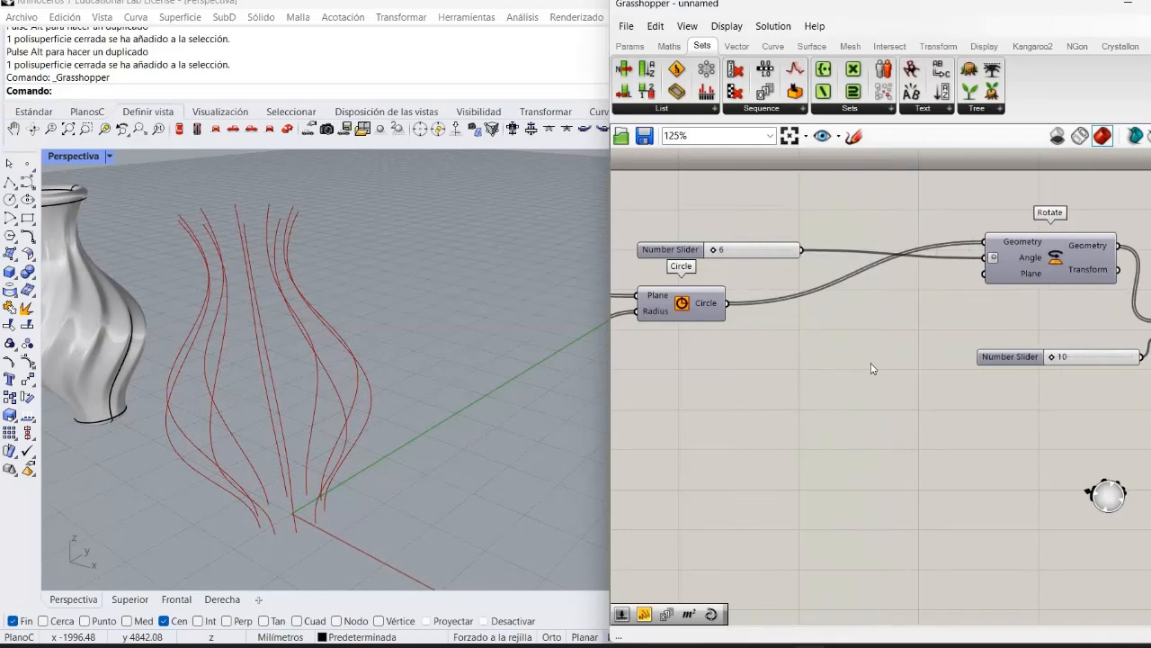
{"action": "left_click_drag", "start_coordinate": [791, 243], "coordinate": [900, 332]}
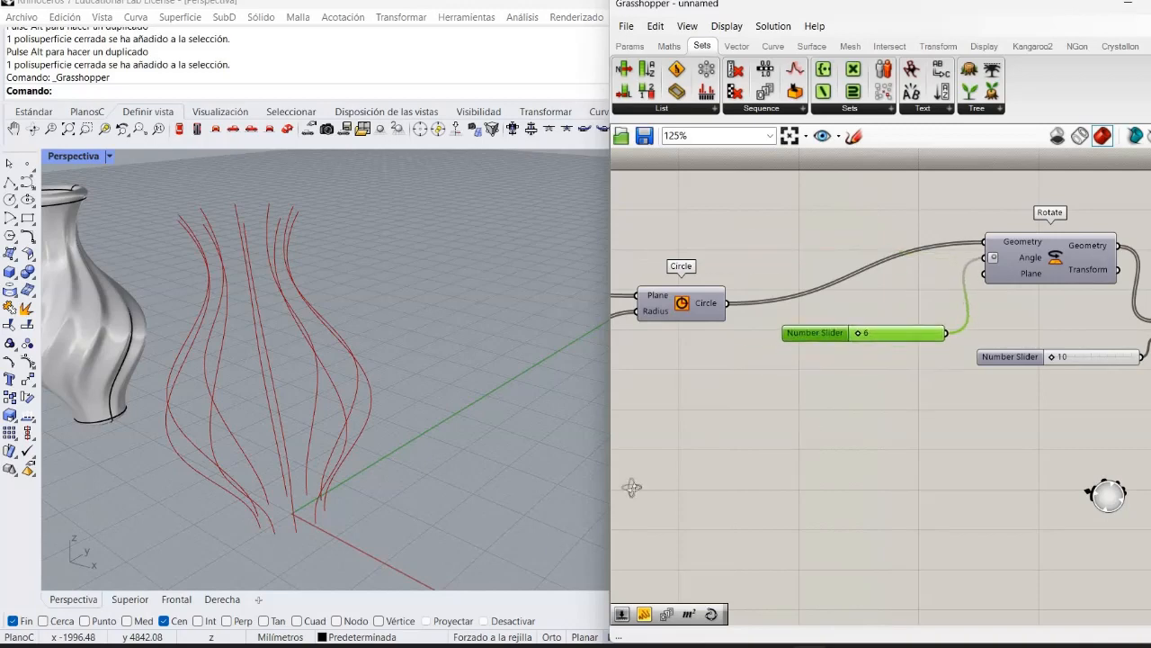
Step: Duplicate the Graph Mapper, Bounds, Construct Domain, Remap Numbers and both domain sliders, placing the copy above the Circle component
{"action": "right_click_drag", "start_coordinate": [672, 461], "coordinate": [1016, 447]}
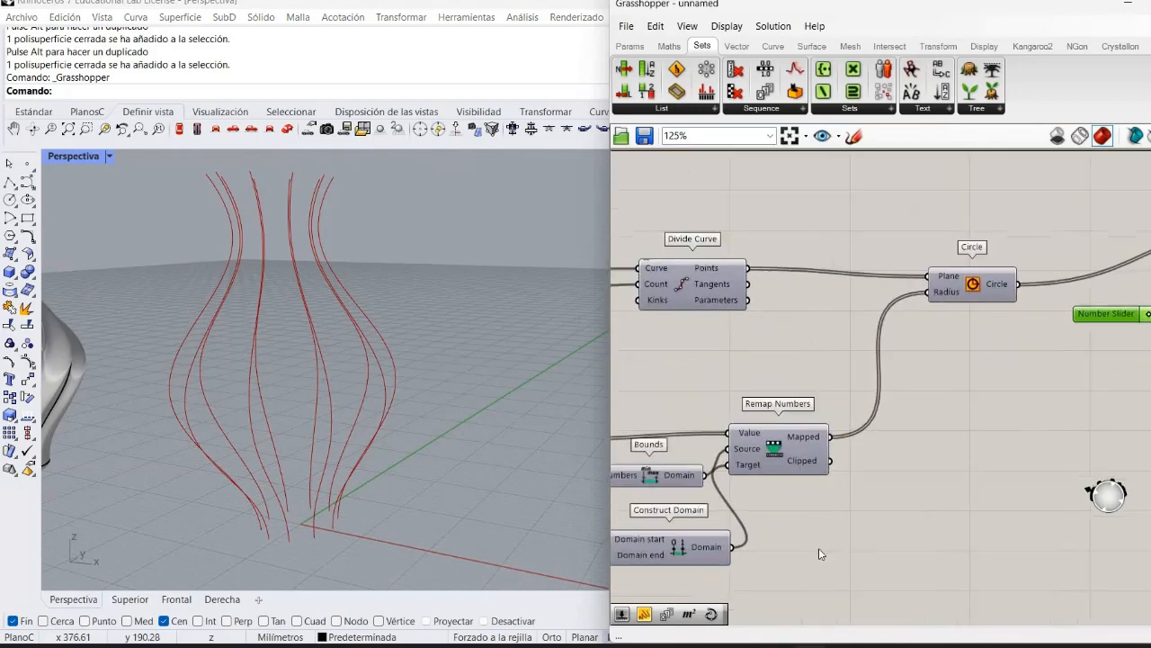
{"action": "right_click_drag", "start_coordinate": [820, 548], "coordinate": [965, 481]}
{"action": "right_click_drag", "start_coordinate": [739, 603], "coordinate": [1118, 522]}
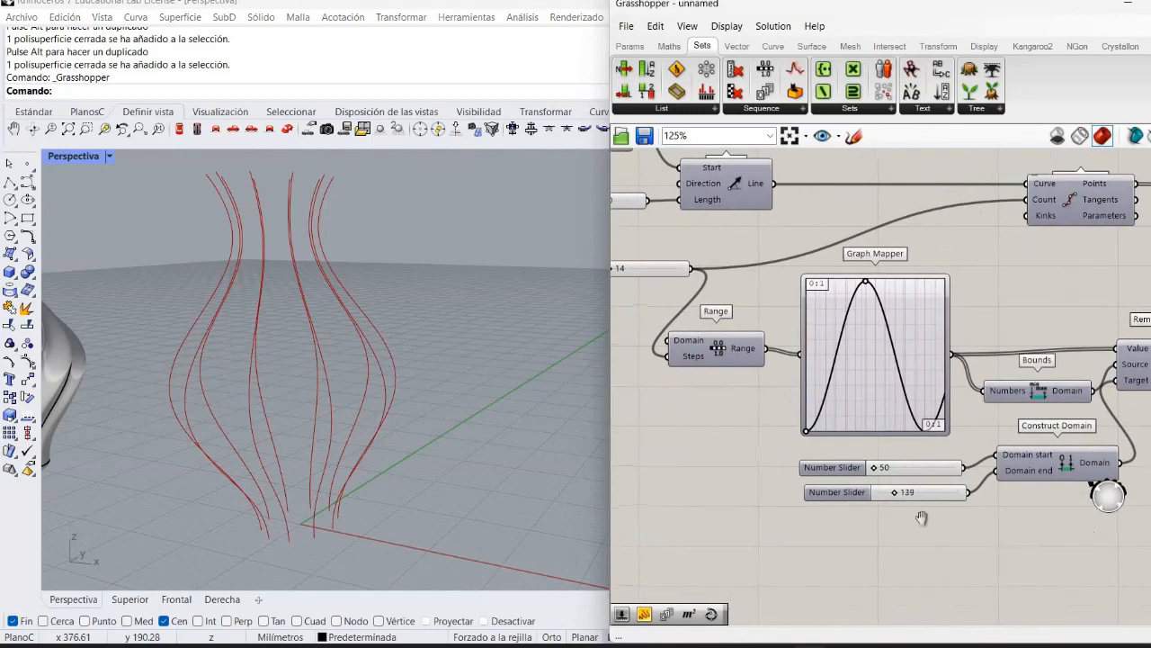
{"action": "scroll", "coordinate": [841, 532], "scroll_direction": "down", "scroll_amount": 3}
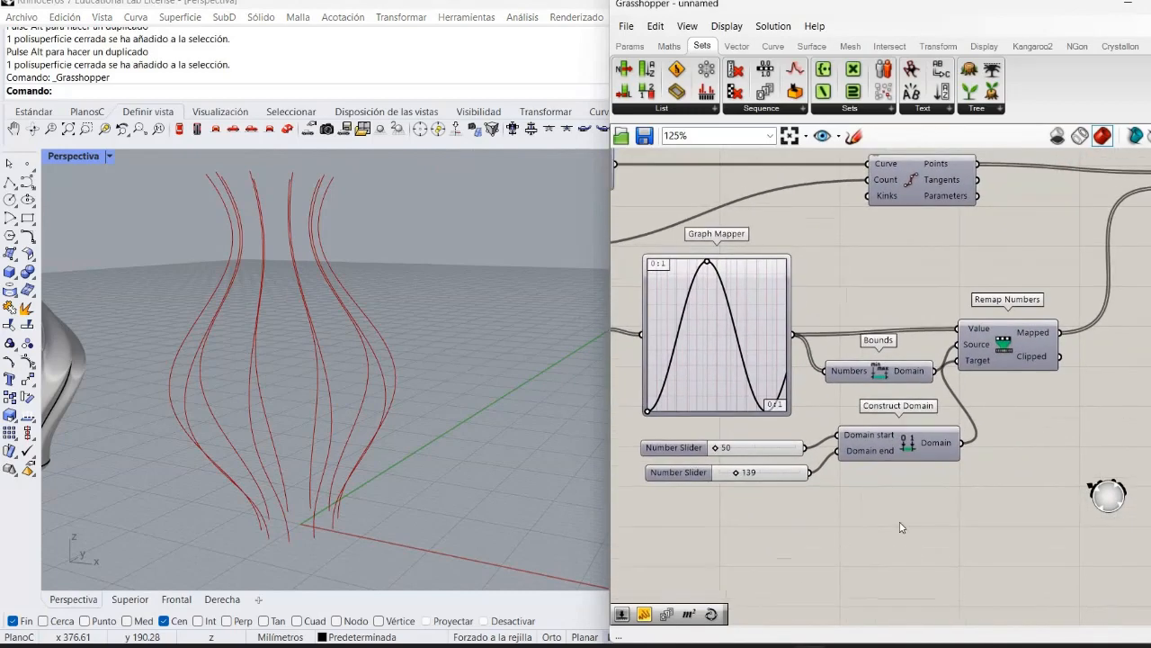
{"action": "scroll", "coordinate": [942, 462], "scroll_direction": "down", "scroll_amount": 2}
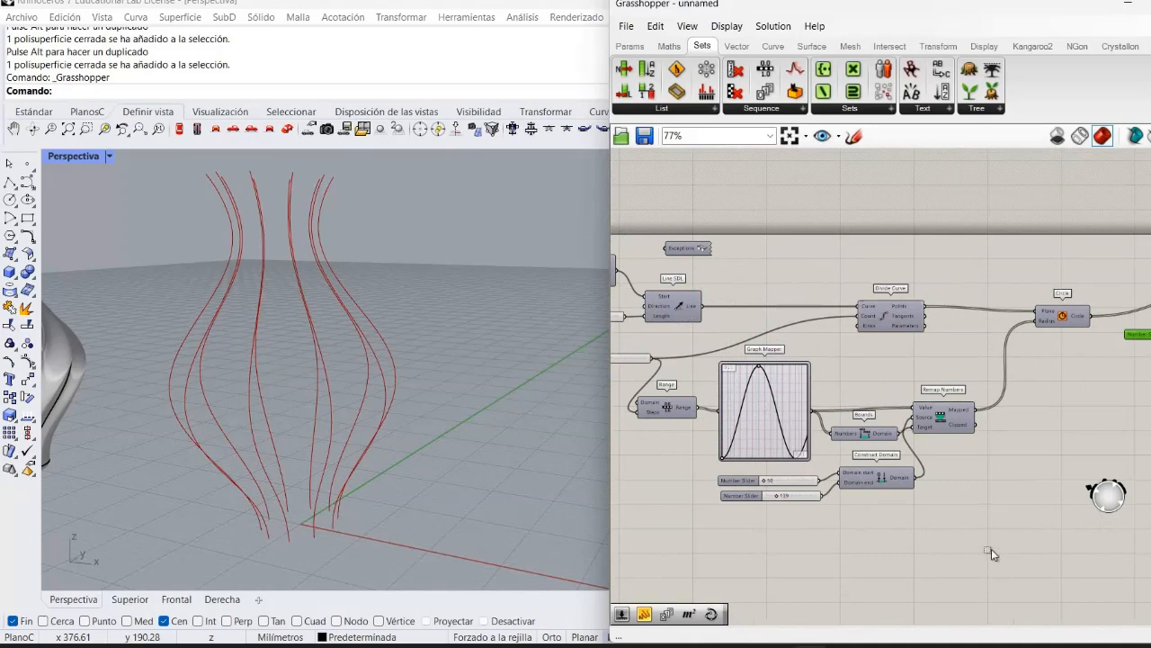
{"action": "left_click_drag", "start_coordinate": [988, 554], "coordinate": [691, 364]}
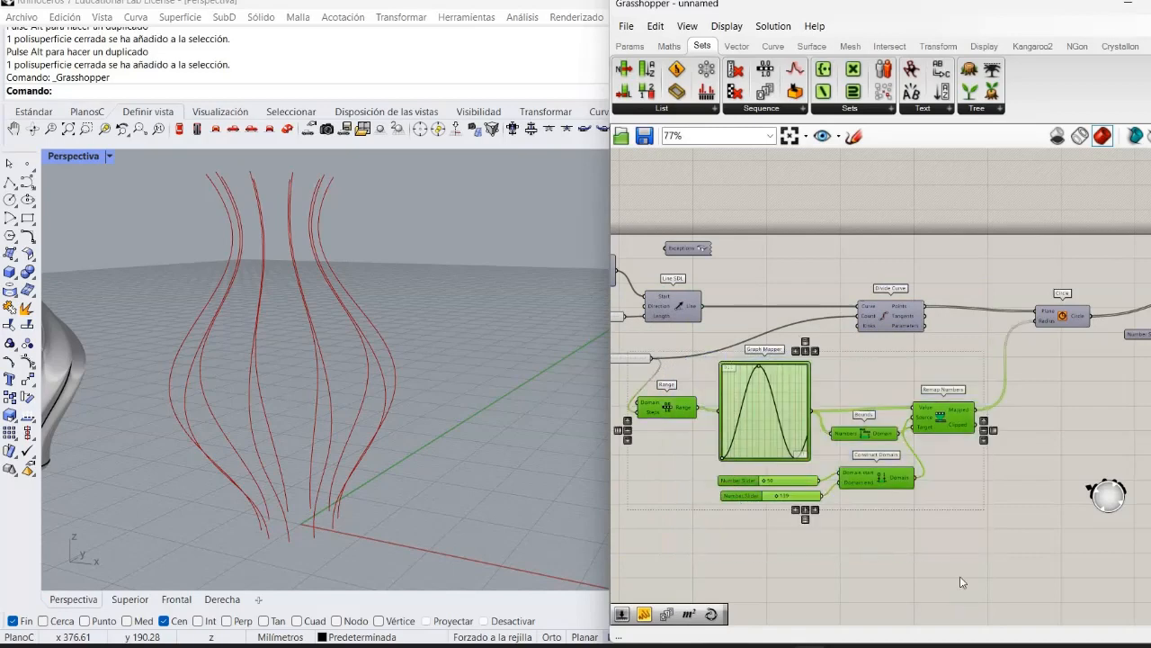
{"action": "left_click", "coordinate": [960, 579]}
{"action": "left_click_drag", "start_coordinate": [748, 451], "coordinate": [707, 367]}
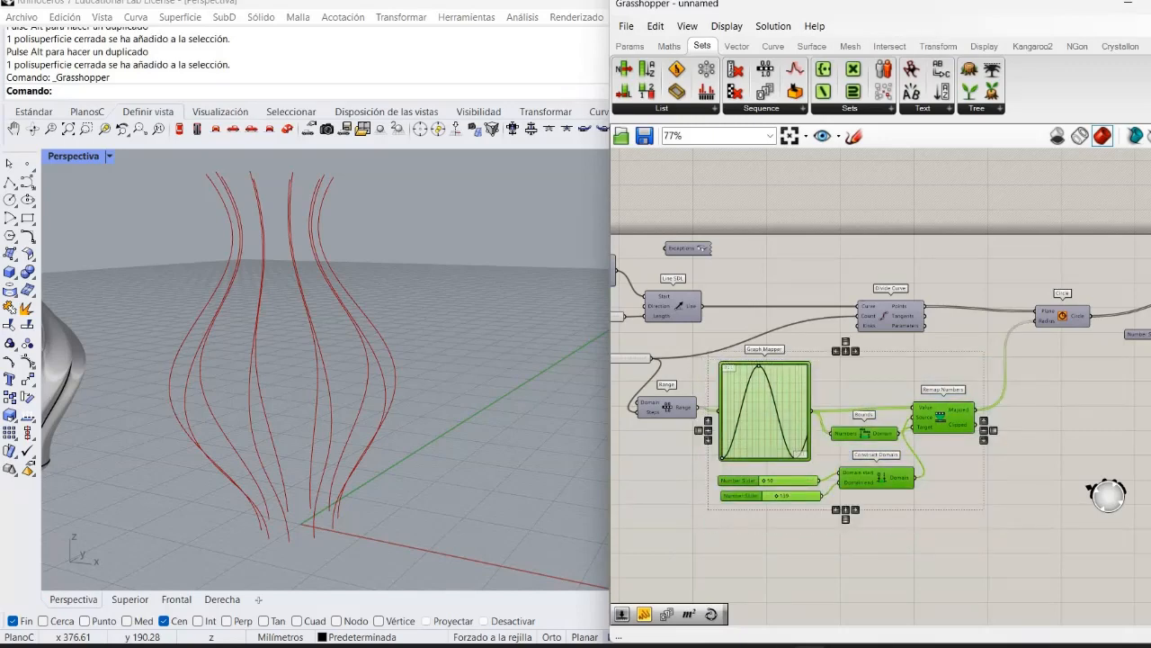
{"action": "key", "text": "ctrl+v"}
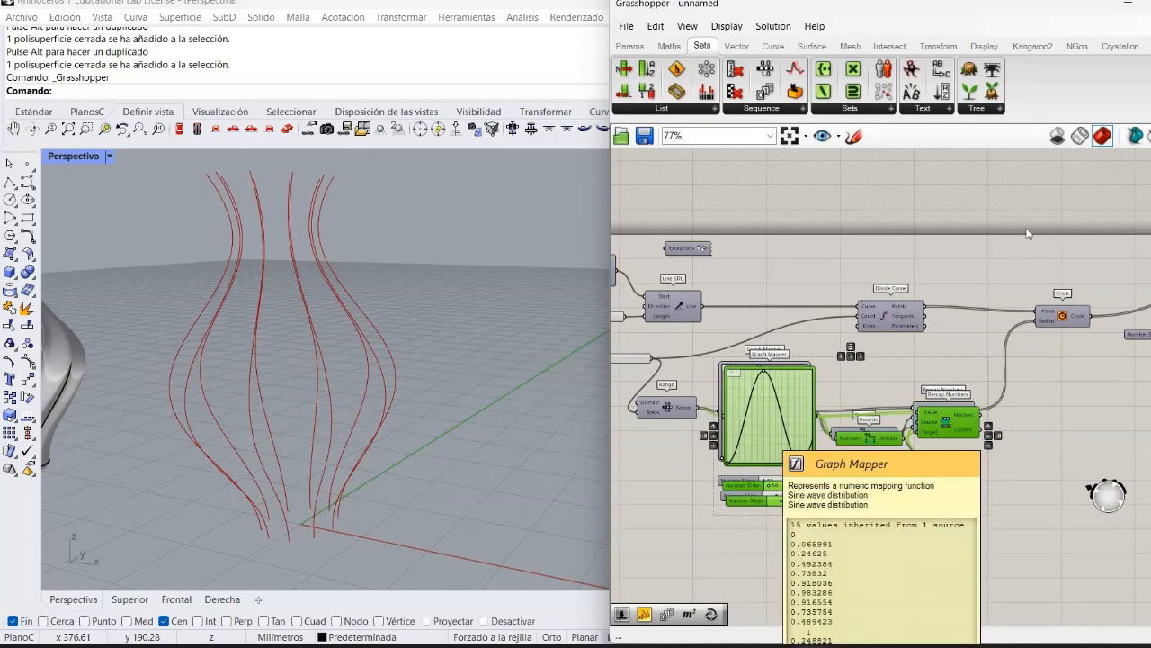
{"action": "left_click_drag", "start_coordinate": [763, 430], "coordinate": [848, 205]}
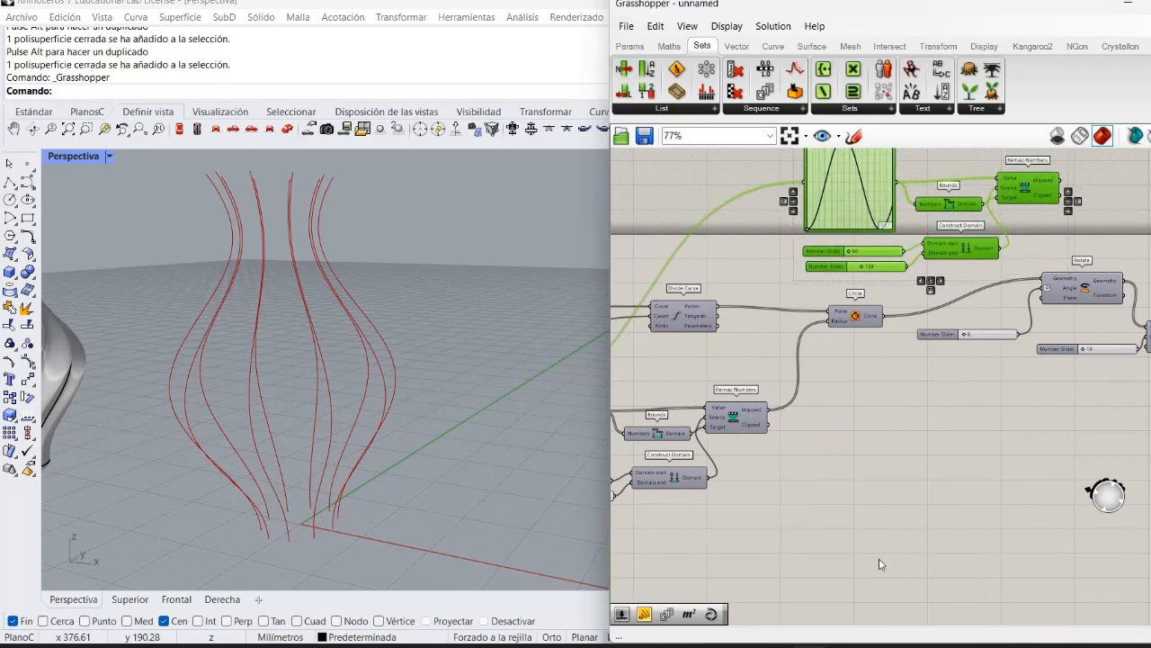
Step: Group the duplicated remapping components and widen the gap between Circle and Rotate
{"action": "key", "text": "ctrl+g"}
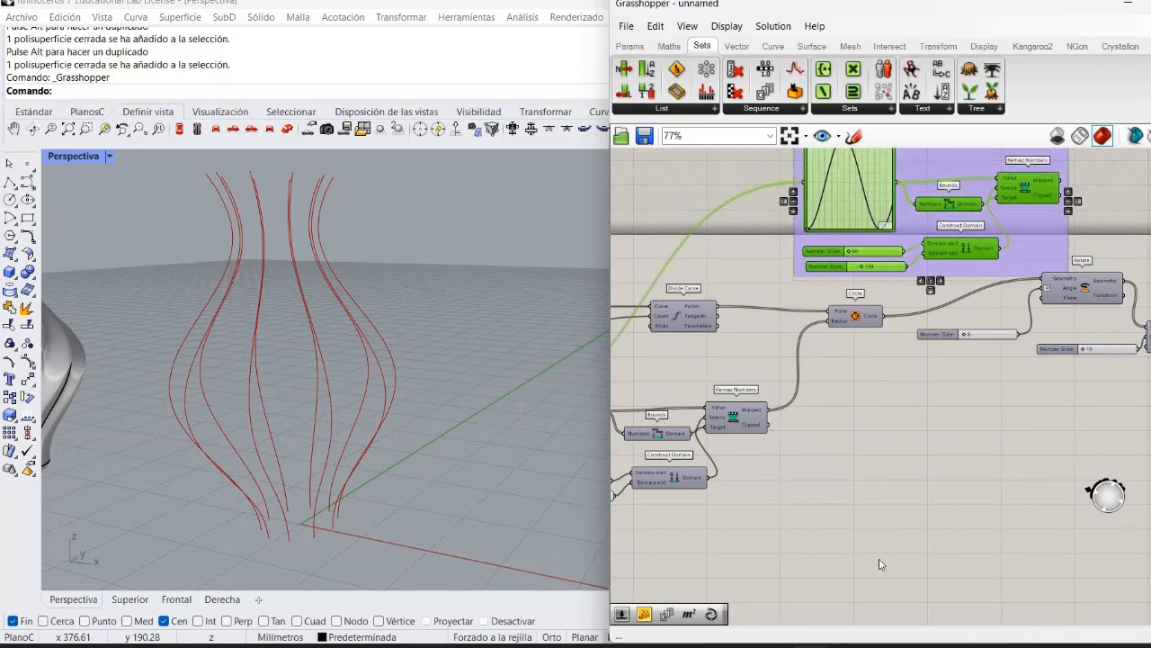
{"action": "left_click", "coordinate": [924, 481]}
{"action": "right_click_drag", "start_coordinate": [924, 481], "coordinate": [877, 607]}
{"action": "right_click_drag", "start_coordinate": [844, 492], "coordinate": [773, 439]}
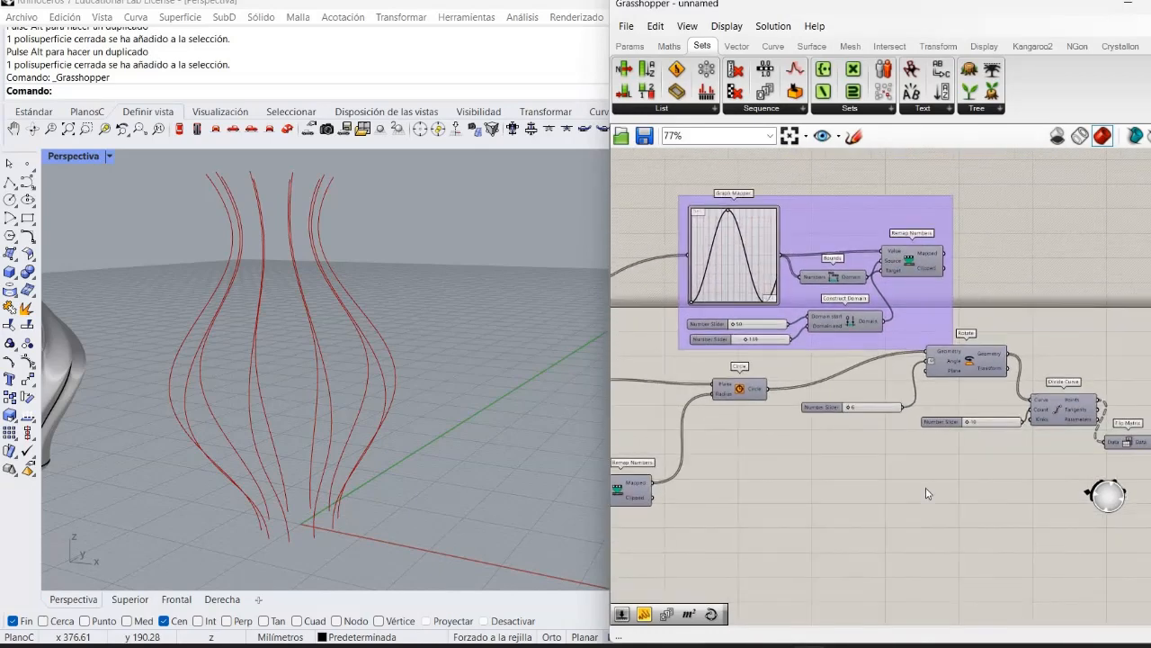
{"action": "left_click_drag", "start_coordinate": [926, 450], "coordinate": [1012, 463], "text": "alt"}
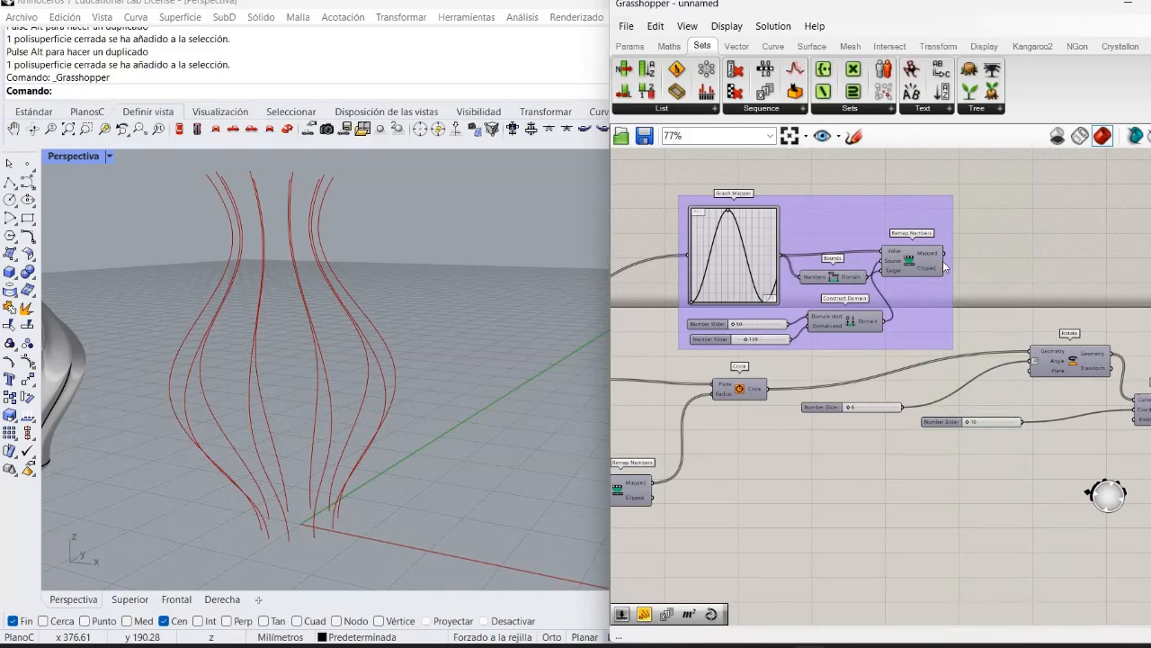
Step: Connect the copied Remap Numbers' Mapped output to Rotate's Angle input, keeping Circle connected to Geometry
{"action": "left_click_drag", "start_coordinate": [943, 252], "coordinate": [1032, 352]}
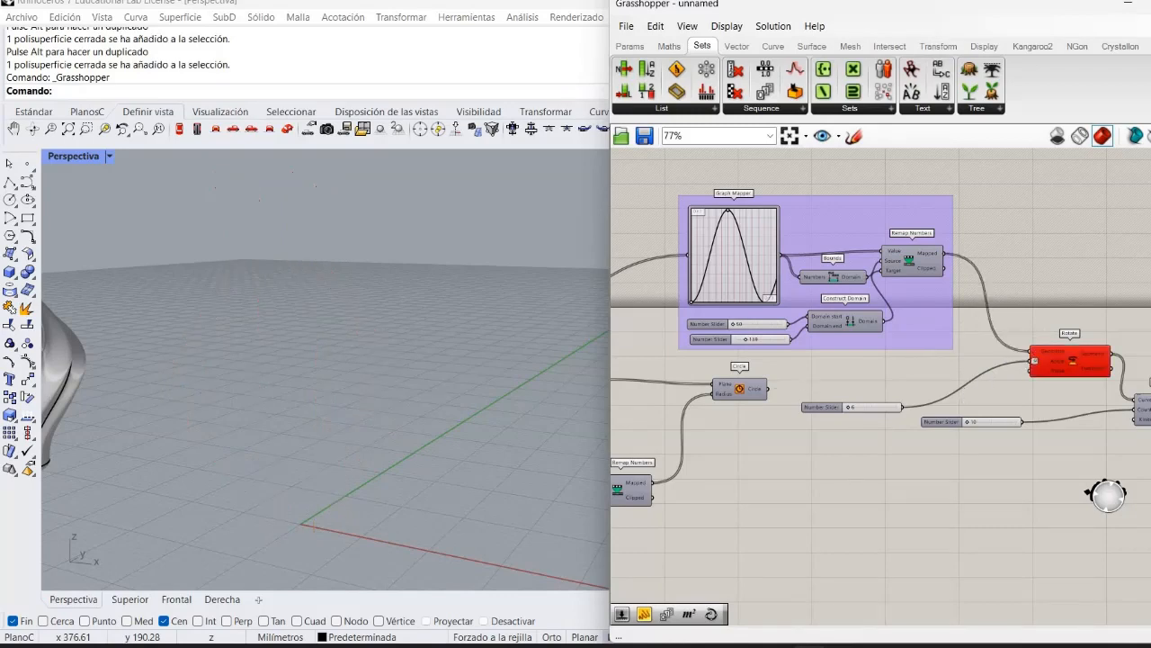
{"action": "key", "text": "ctrl+z"}
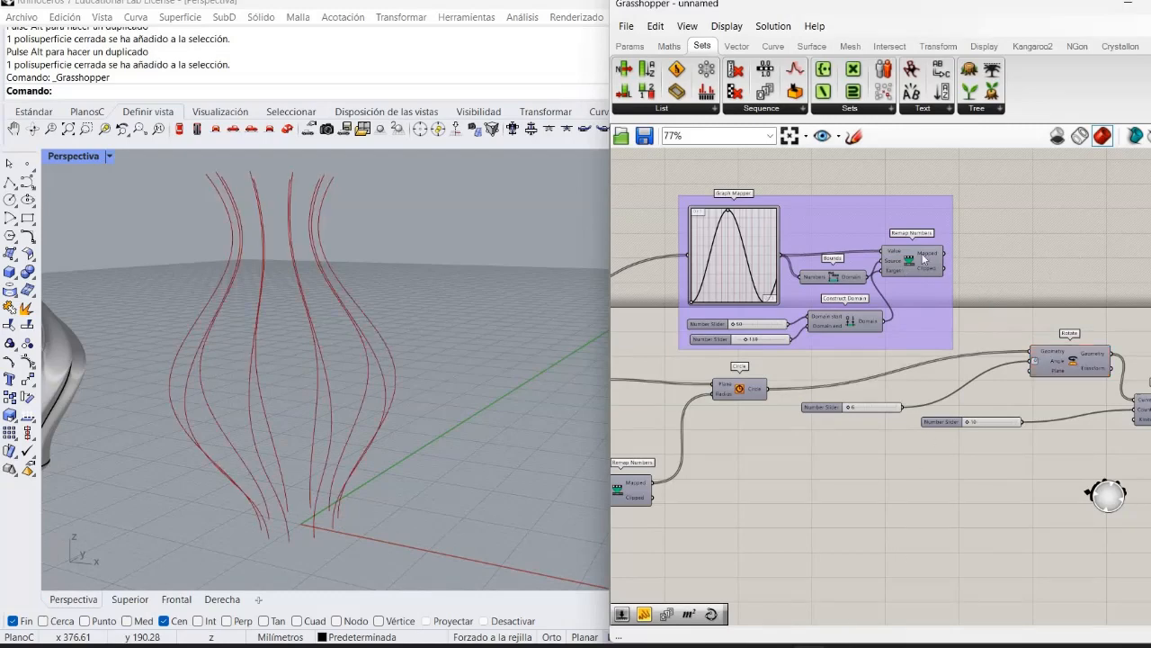
{"action": "left_click_drag", "start_coordinate": [944, 254], "coordinate": [1032, 361]}
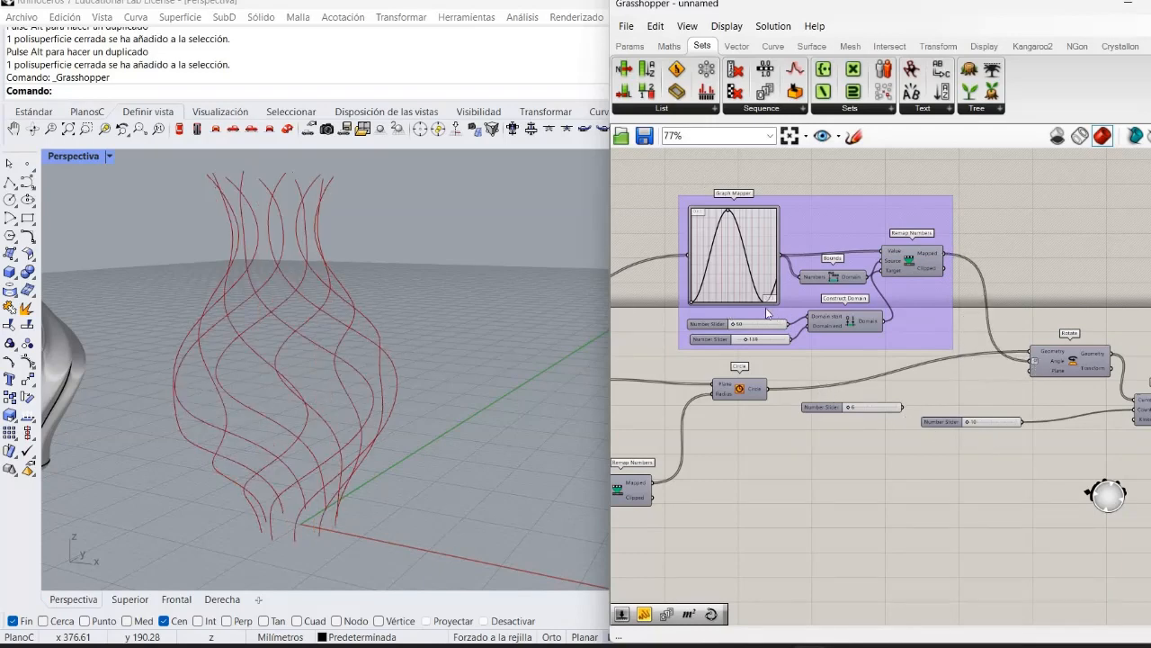
Step: Delete the Domain start slider from the duplicated group
{"action": "mouse_move", "coordinate": [715, 325]}
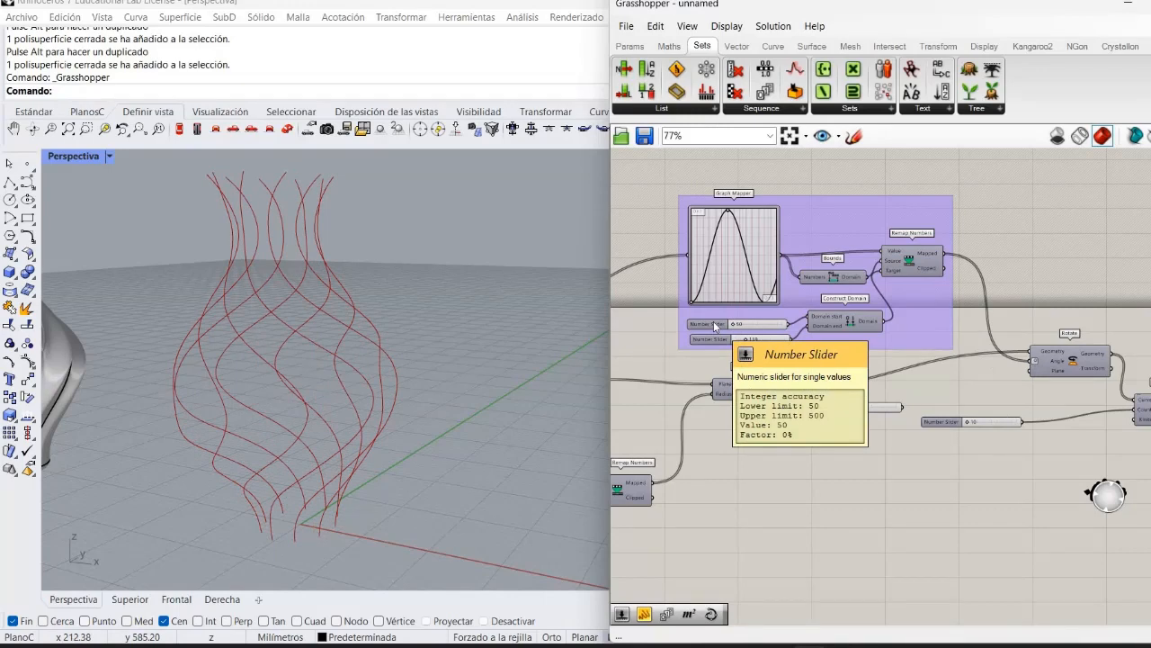
{"action": "left_click", "coordinate": [715, 324]}
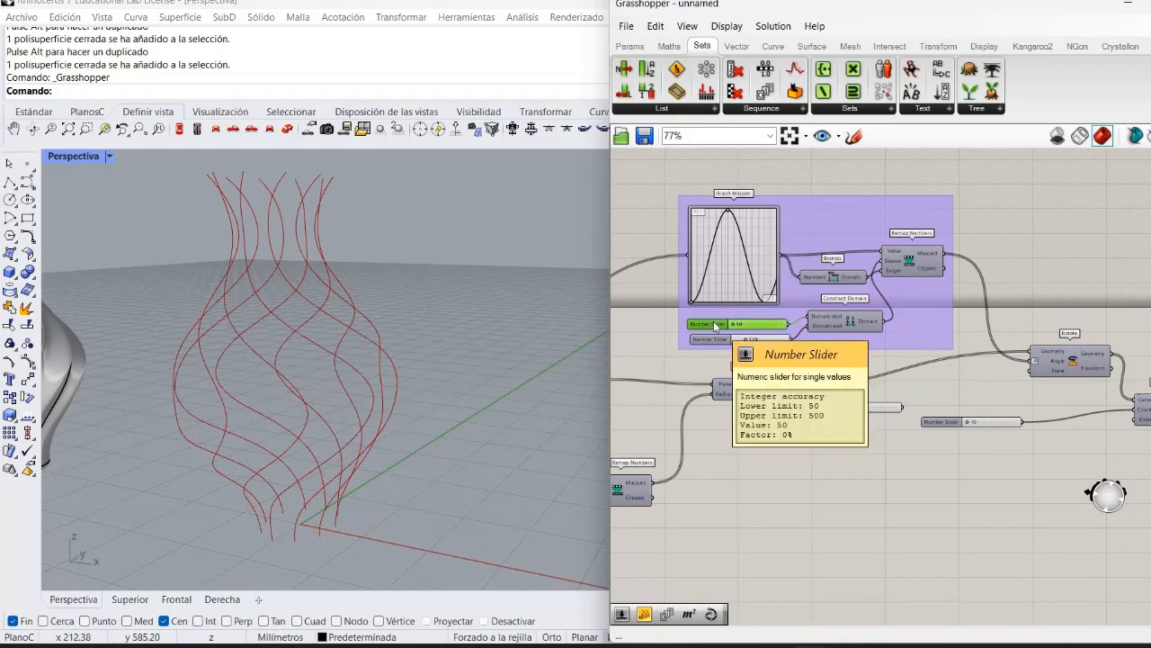
{"action": "scroll", "coordinate": [715, 325], "scroll_direction": "up", "scroll_amount": 2}
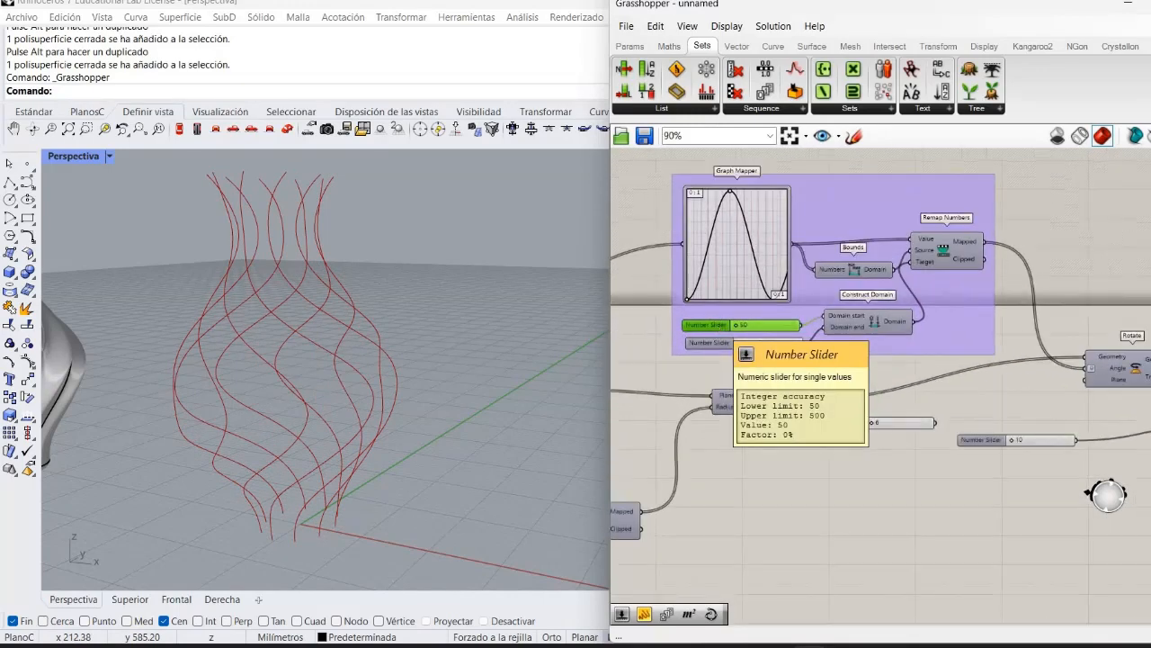
{"action": "right_click_drag", "start_coordinate": [816, 463], "coordinate": [869, 534]}
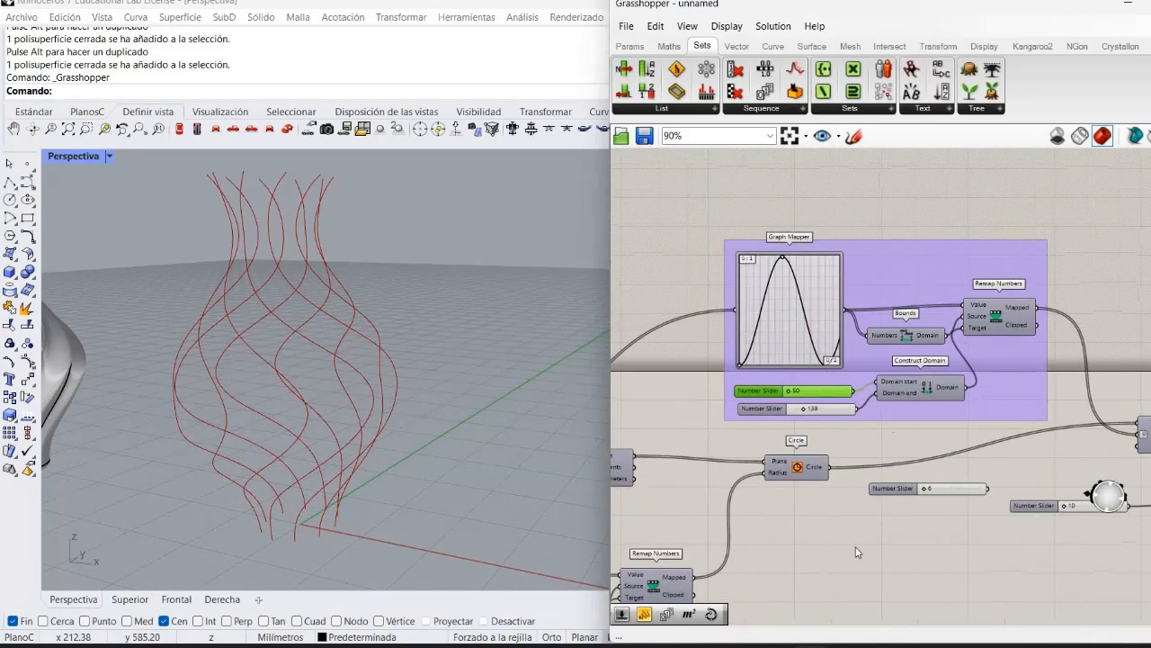
{"action": "key", "text": "Delete"}
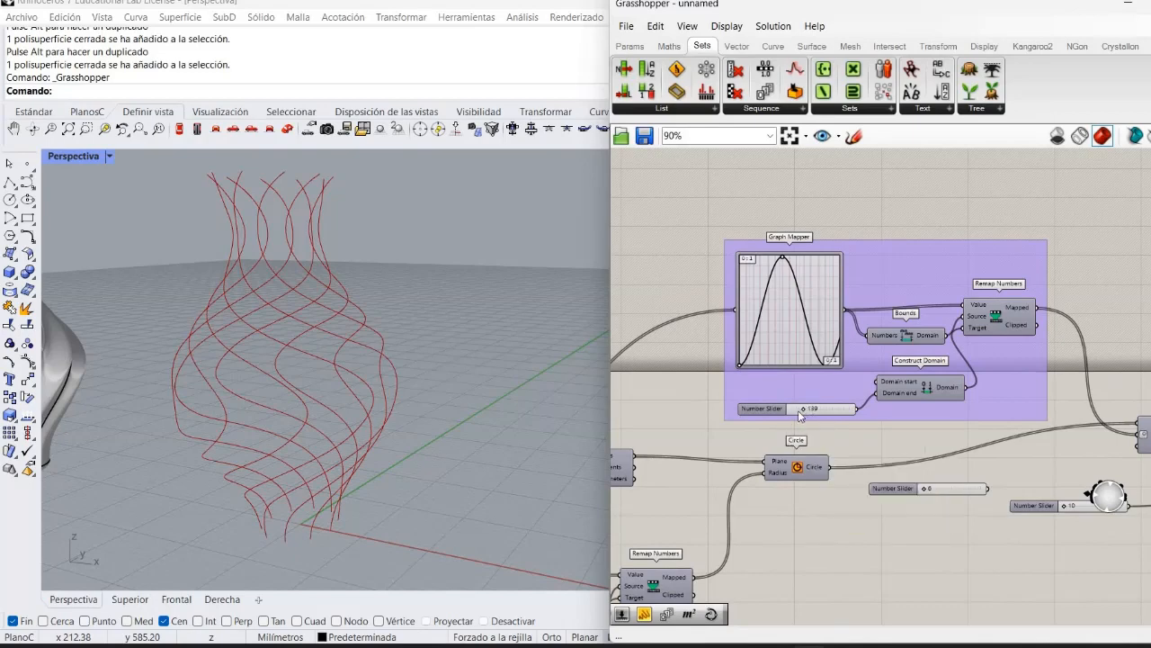
Step: Set the copied Domain end slider's range to a minimum of 0 and a maximum of 360
{"action": "scroll", "coordinate": [783, 409], "scroll_direction": "up", "scroll_amount": 1}
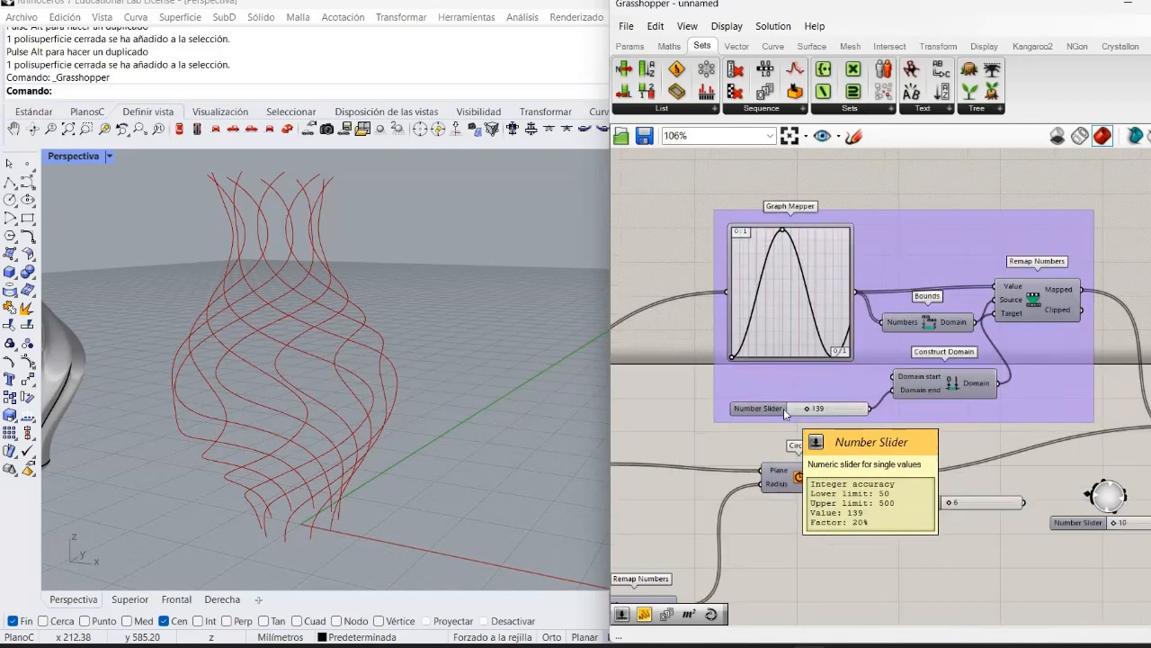
{"action": "double_click", "coordinate": [772, 408]}
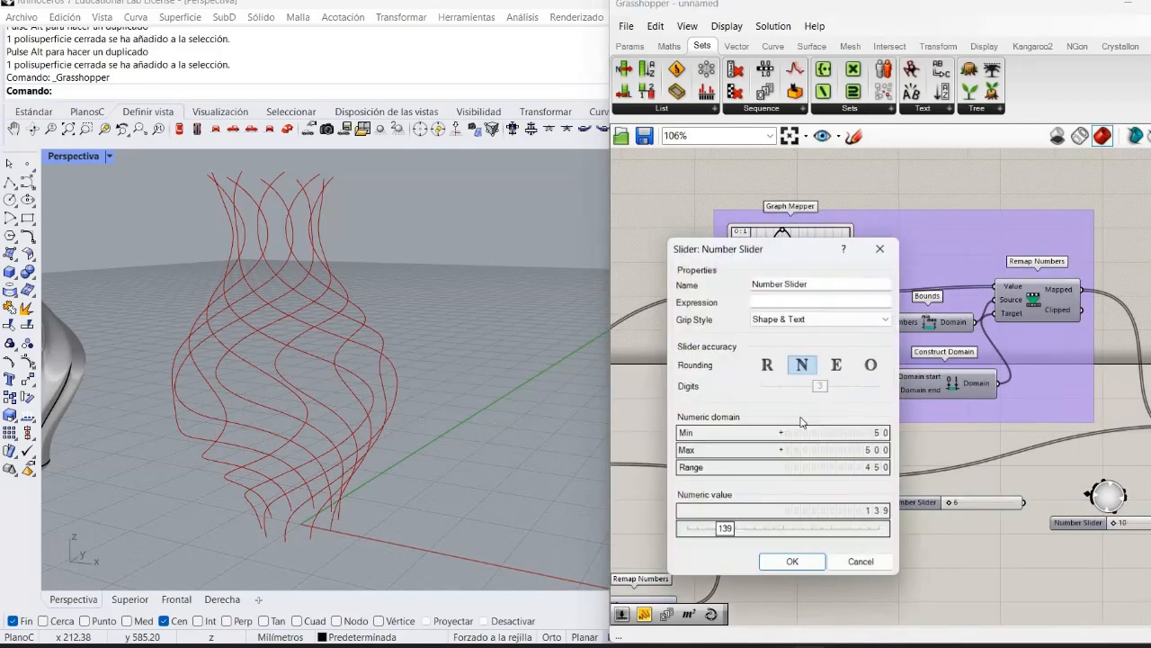
{"action": "double_click", "coordinate": [845, 451]}
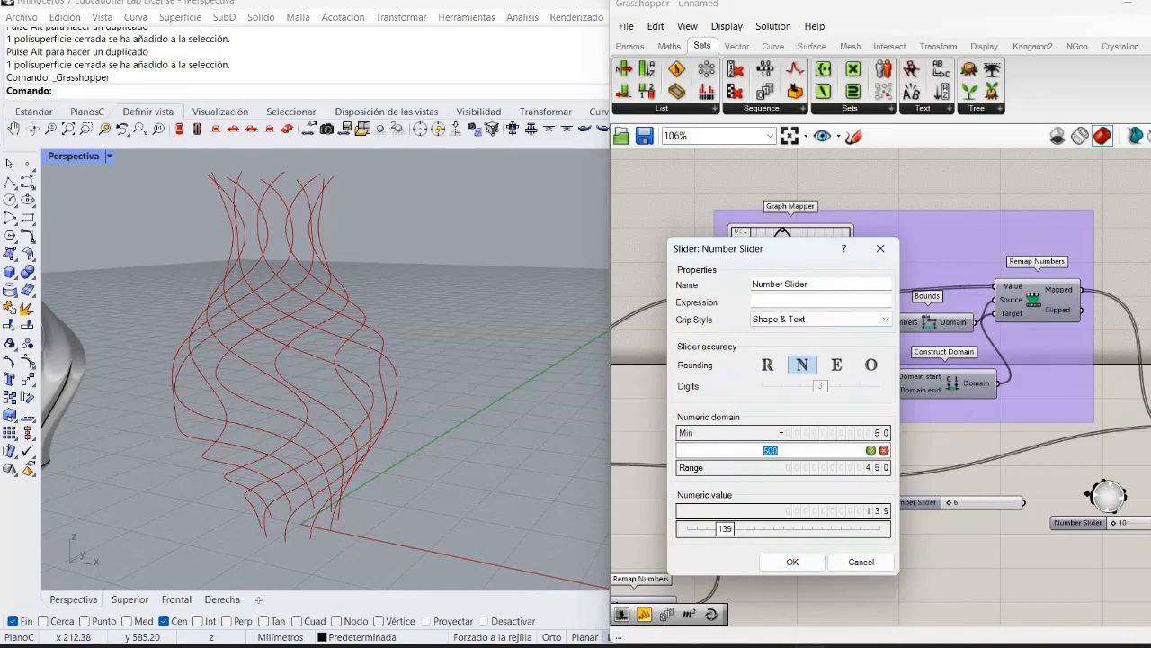
{"action": "type", "text": "360"}
{"action": "left_click", "coordinate": [870, 446]}
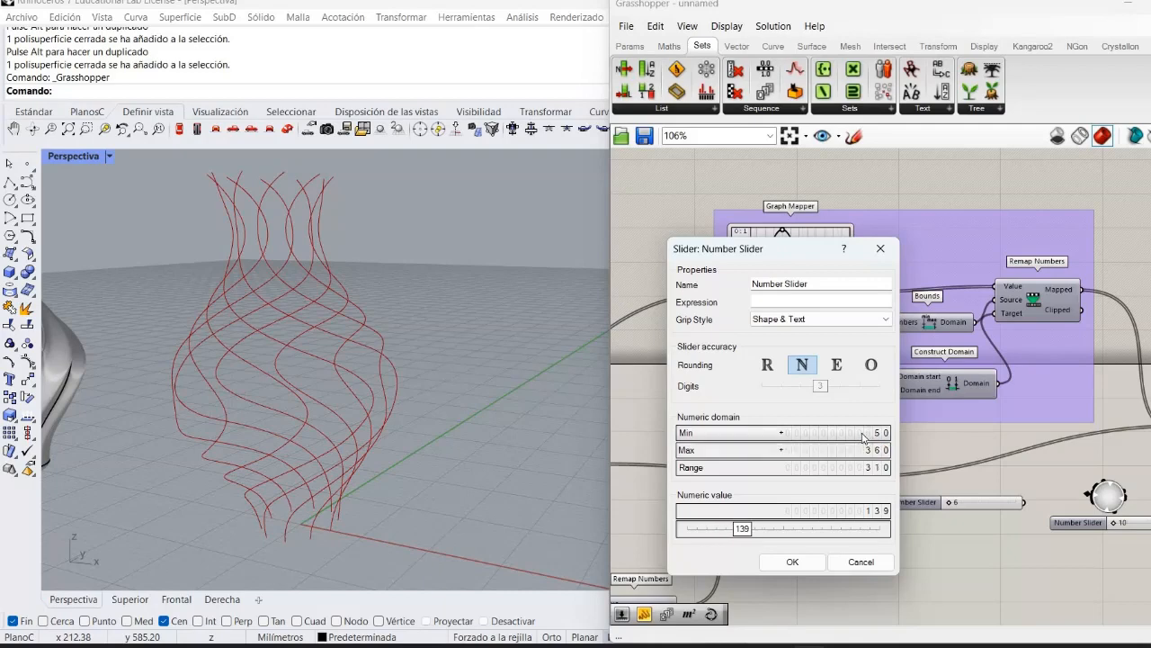
{"action": "double_click", "coordinate": [855, 432]}
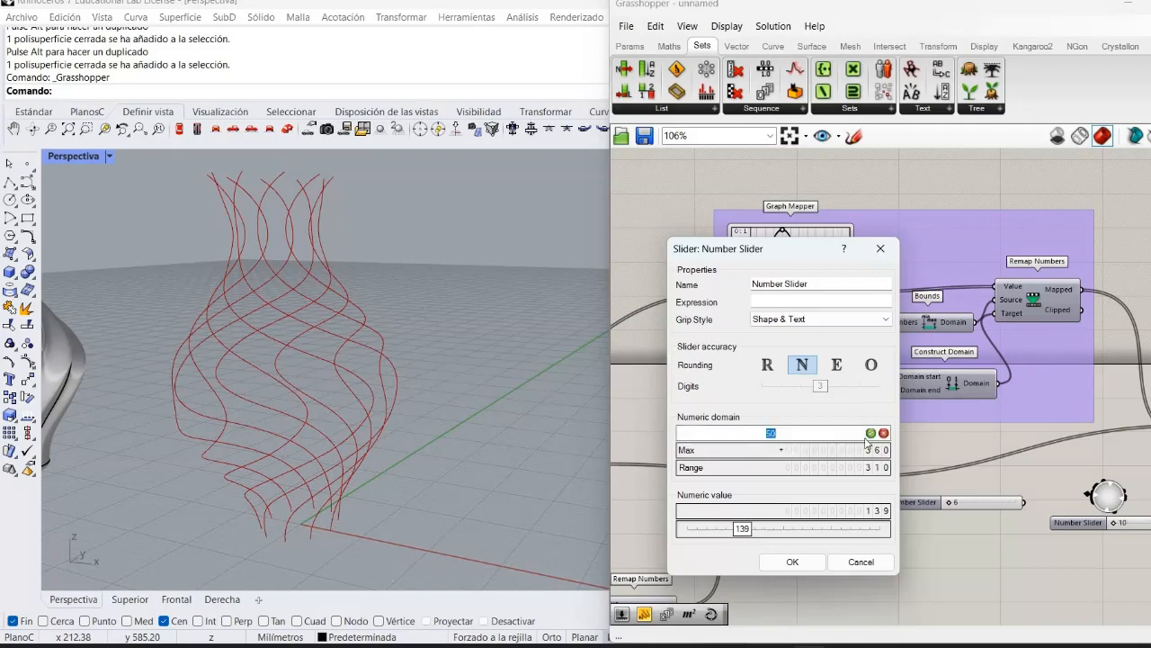
{"action": "type", "text": "0"}
{"action": "key", "text": "Return"}
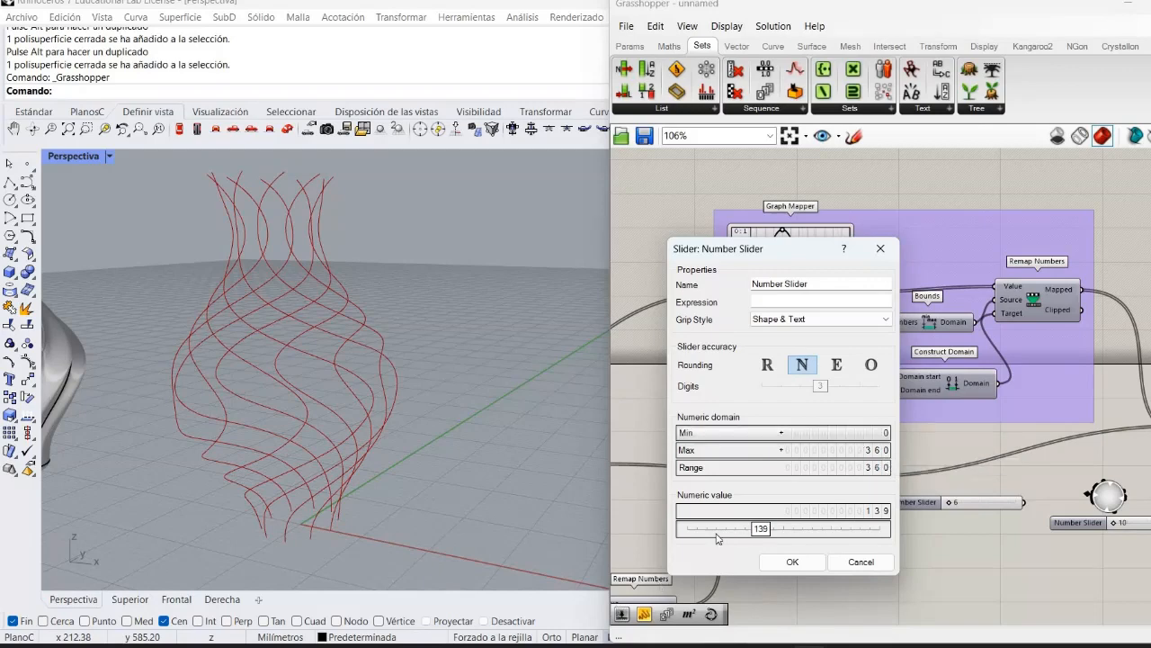
{"action": "left_click", "coordinate": [787, 565]}
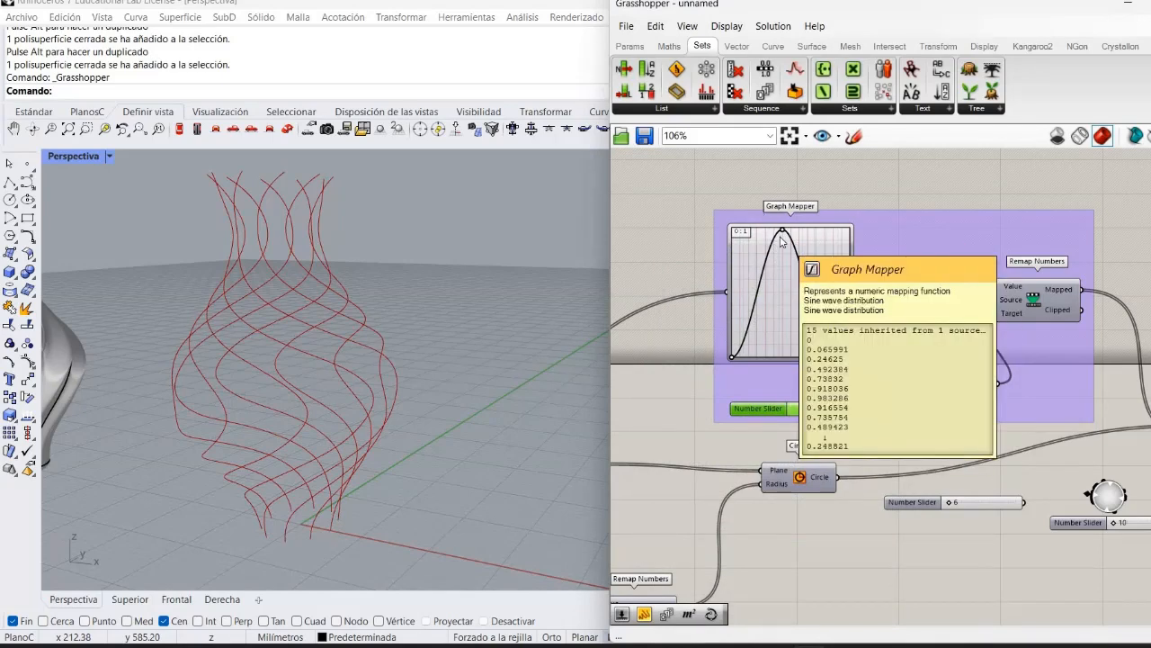
Step: Reshape the copied Graph Mapper's sine curve into a single rise peaking near the graph's upper-right corner
{"action": "left_click_drag", "start_coordinate": [782, 232], "coordinate": [856, 225]}
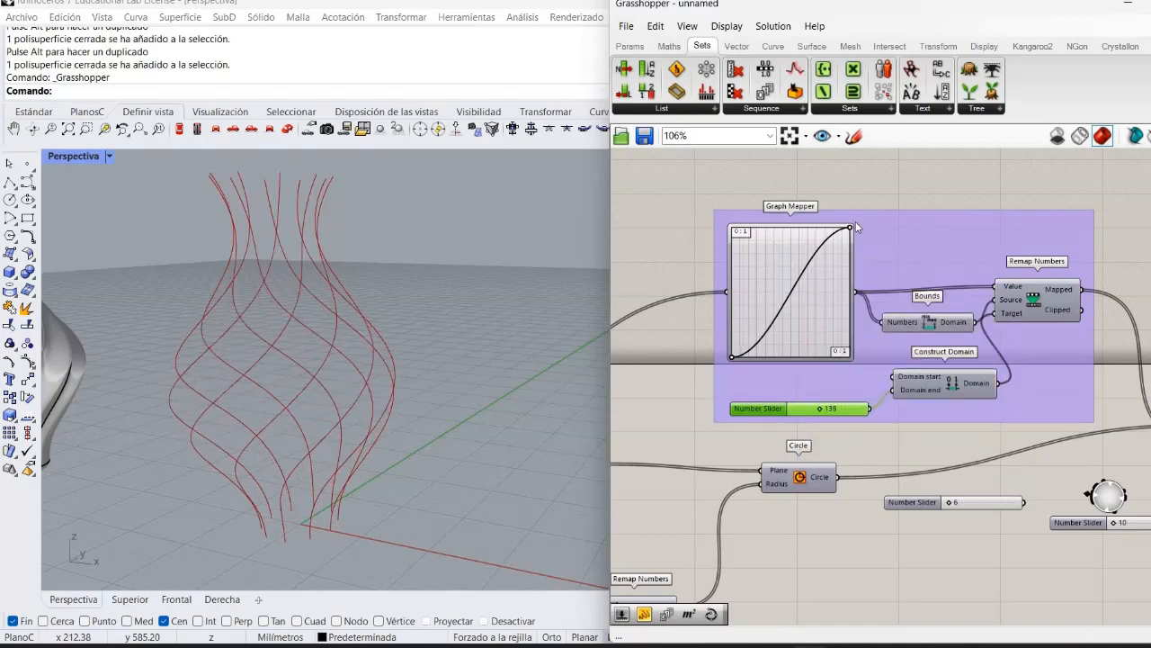
{"action": "left_click_drag", "start_coordinate": [795, 230], "coordinate": [853, 208]}
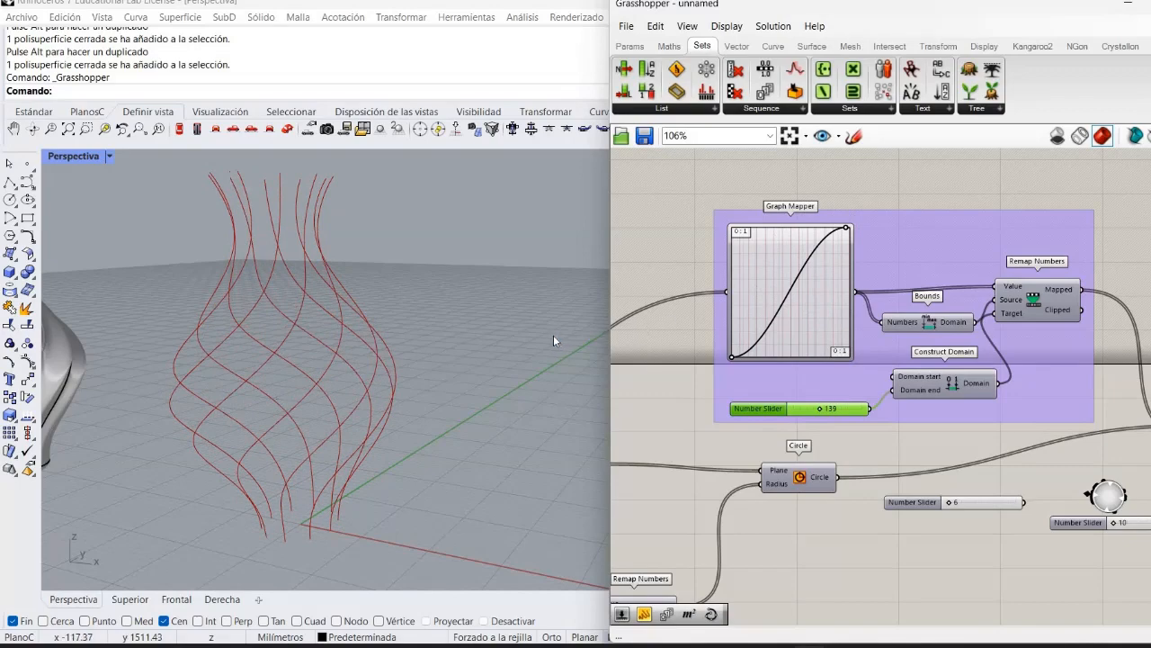
{"action": "right_click_drag", "start_coordinate": [544, 361], "coordinate": [548, 337]}
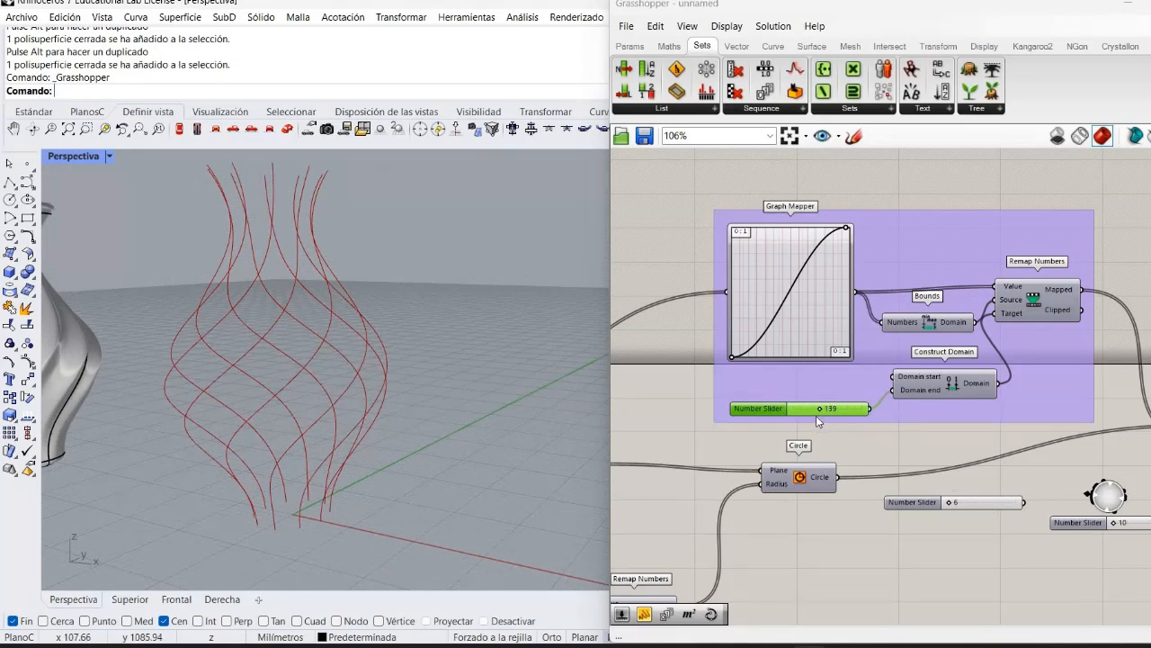
Step: Increase the copied Domain end slider to strengthen the twist of the vase curves
{"action": "left_click_drag", "start_coordinate": [806, 412], "coordinate": [841, 423]}
{"action": "right_click_drag", "start_coordinate": [933, 500], "coordinate": [652, 411]}
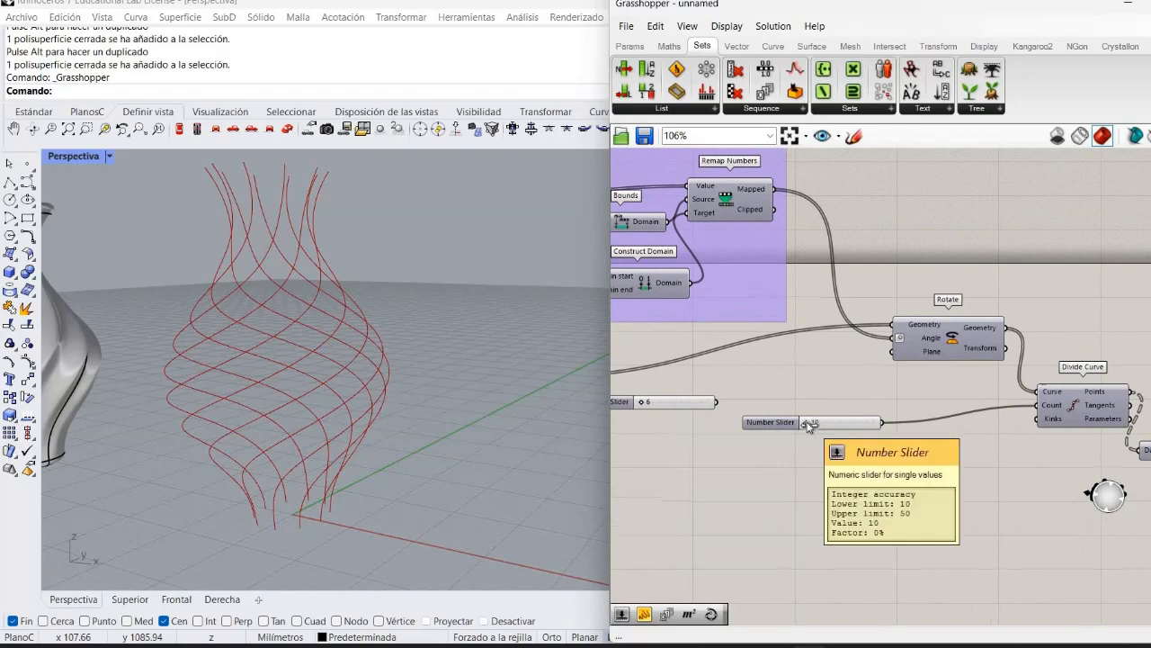
Step: Set the rotated circles' Divide Curve count to 17 and delete the unconnected number slider beside it
{"action": "left_click_drag", "start_coordinate": [807, 424], "coordinate": [802, 450]}
{"action": "right_click_drag", "start_coordinate": [803, 455], "coordinate": [811, 458]}
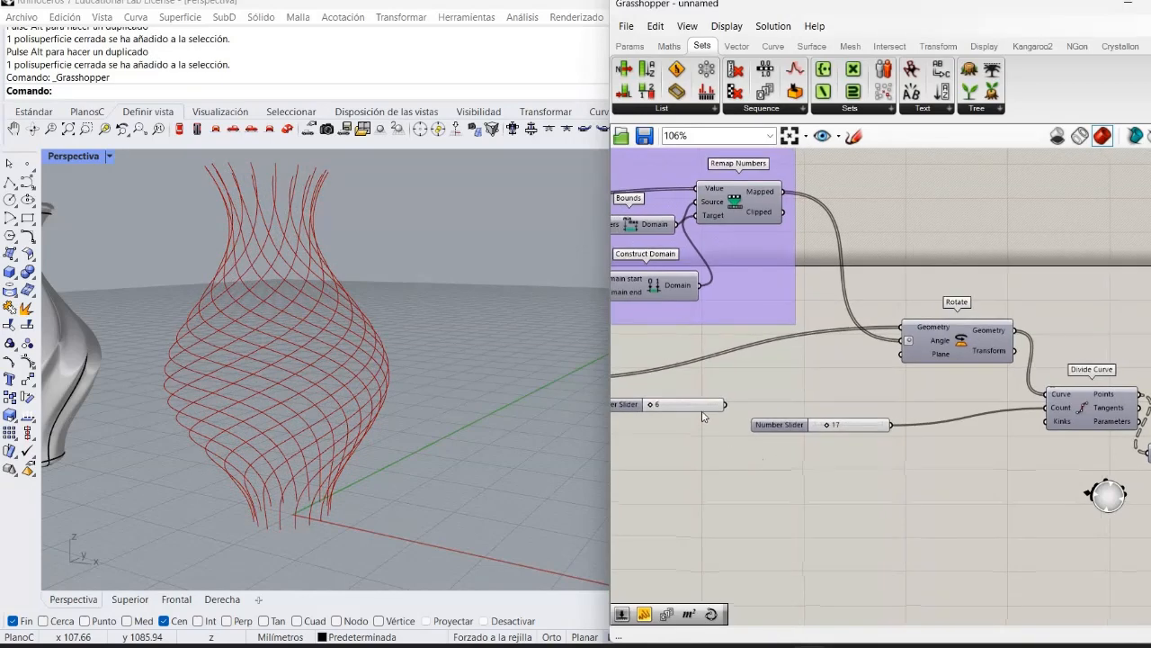
{"action": "left_click", "coordinate": [702, 409]}
{"action": "key", "text": "Delete"}
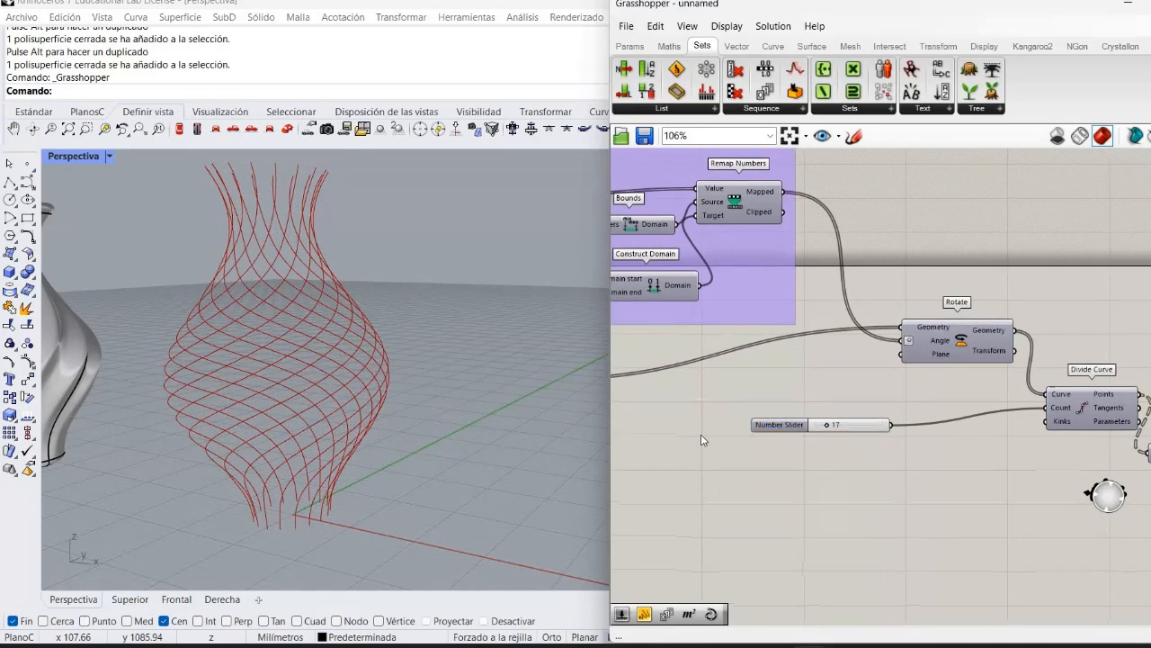
Step: Review the definition from the base line and graph-mapped radii through to the interpolated curves, and inspect the twisted curves in perspective
{"action": "scroll", "coordinate": [758, 461], "scroll_direction": "down", "scroll_amount": 1}
{"action": "right_click_drag", "start_coordinate": [837, 567], "coordinate": [1123, 595]}
{"action": "right_click_drag", "start_coordinate": [896, 501], "coordinate": [919, 504]}
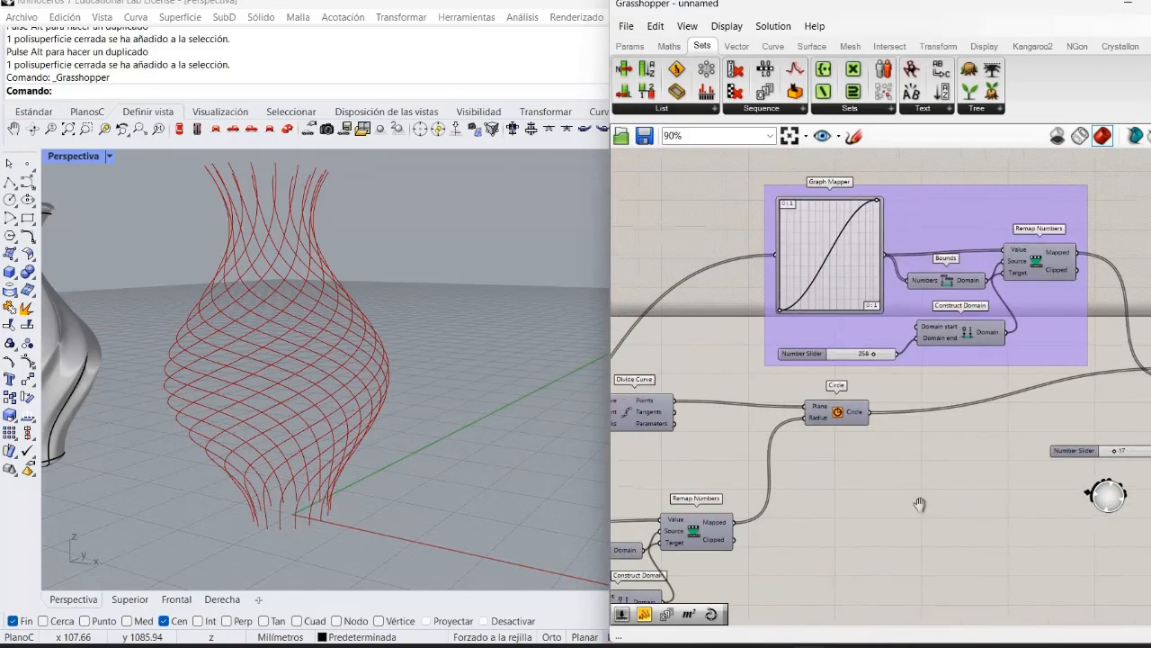
{"action": "right_click_drag", "start_coordinate": [630, 598], "coordinate": [750, 539]}
{"action": "right_click_drag", "start_coordinate": [954, 559], "coordinate": [1089, 549]}
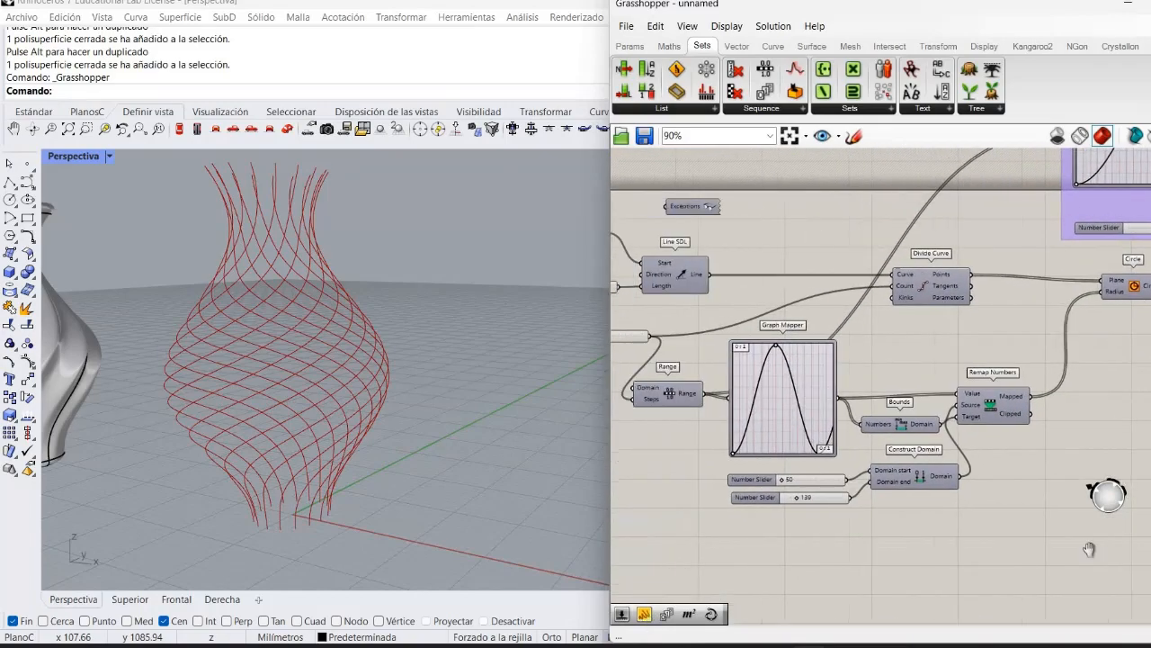
{"action": "right_click_drag", "start_coordinate": [640, 320], "coordinate": [838, 351]}
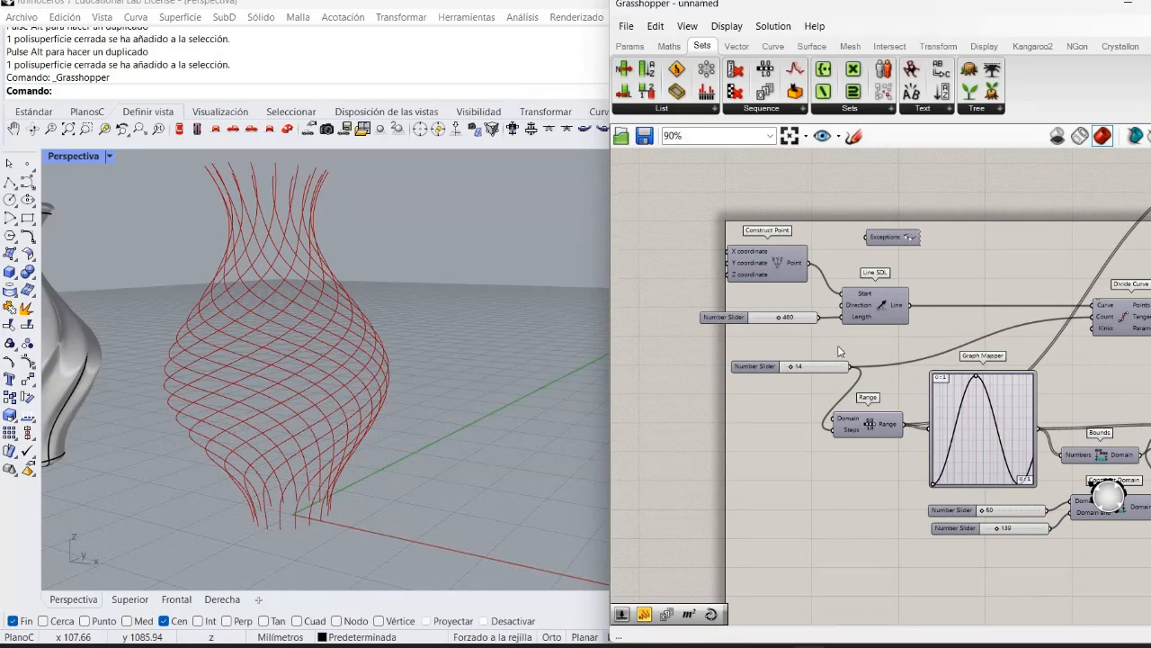
{"action": "left_click", "coordinate": [193, 259]}
{"action": "right_click_drag", "start_coordinate": [155, 309], "coordinate": [207, 315]}
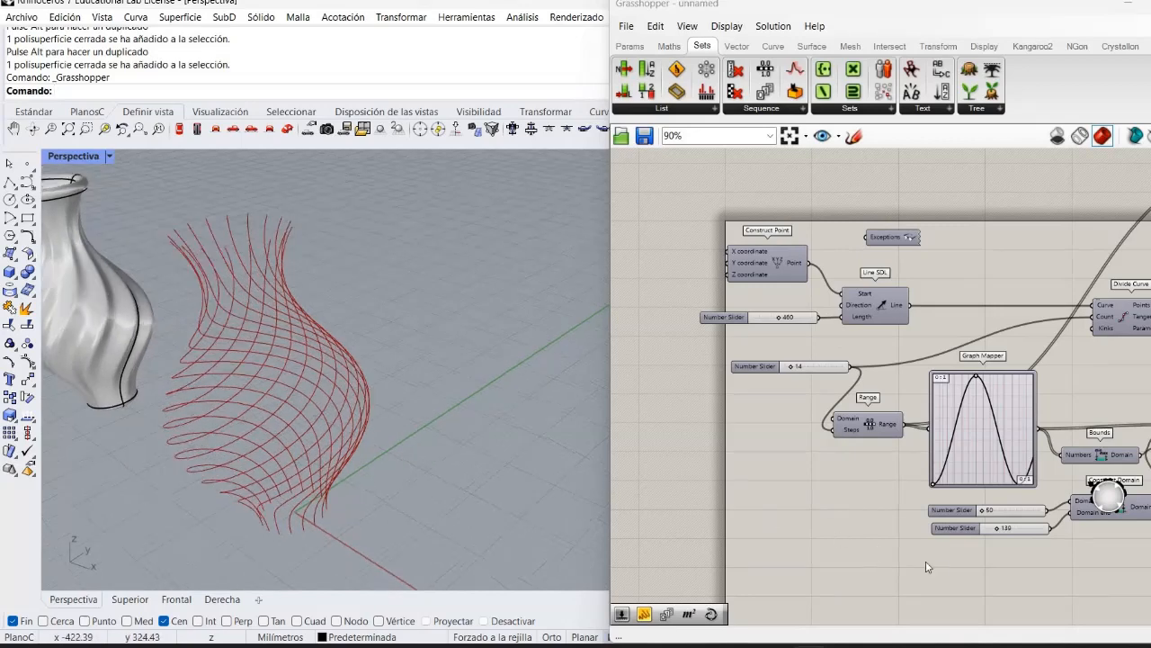
{"action": "right_click_drag", "start_coordinate": [1143, 594], "coordinate": [731, 376]}
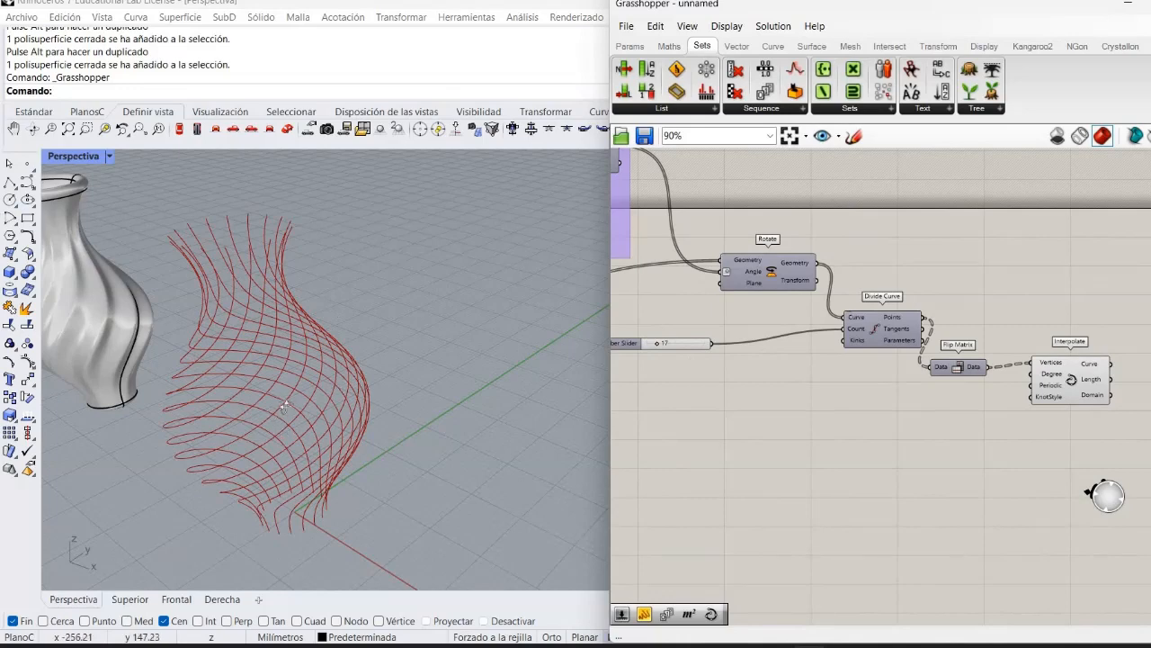
Step: Examine the twisted curves from several angles, and the finished reference vase's flutes, neck and rim up close
{"action": "right_click_drag", "start_coordinate": [284, 407], "coordinate": [289, 398]}
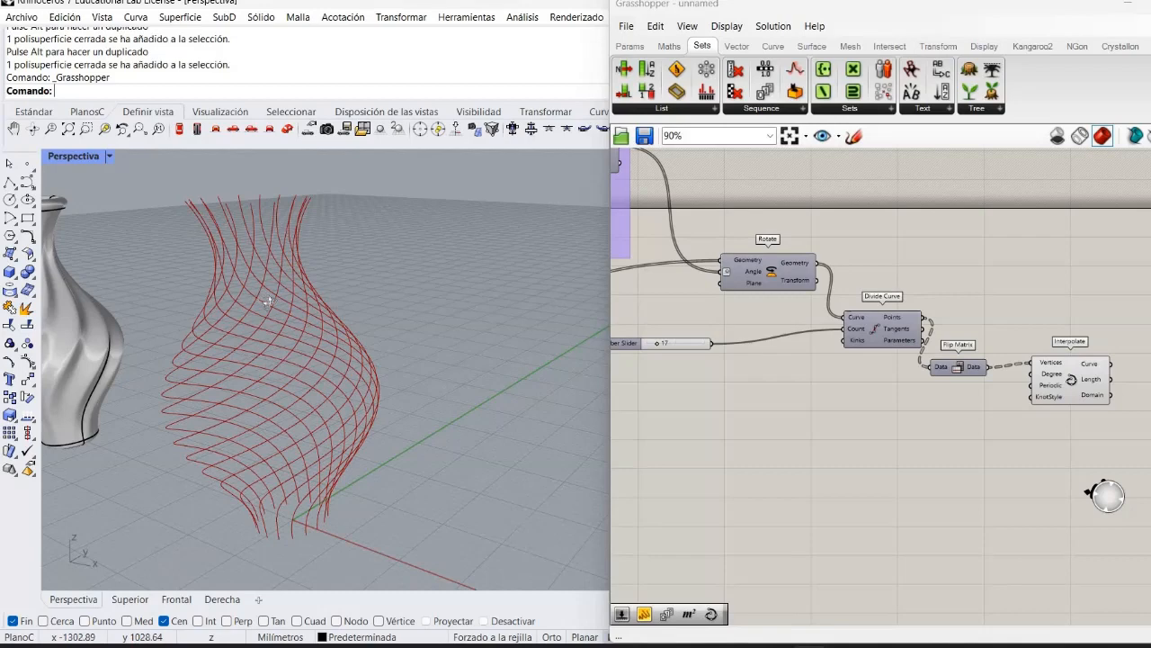
{"action": "right_click_drag", "start_coordinate": [268, 302], "coordinate": [211, 334]}
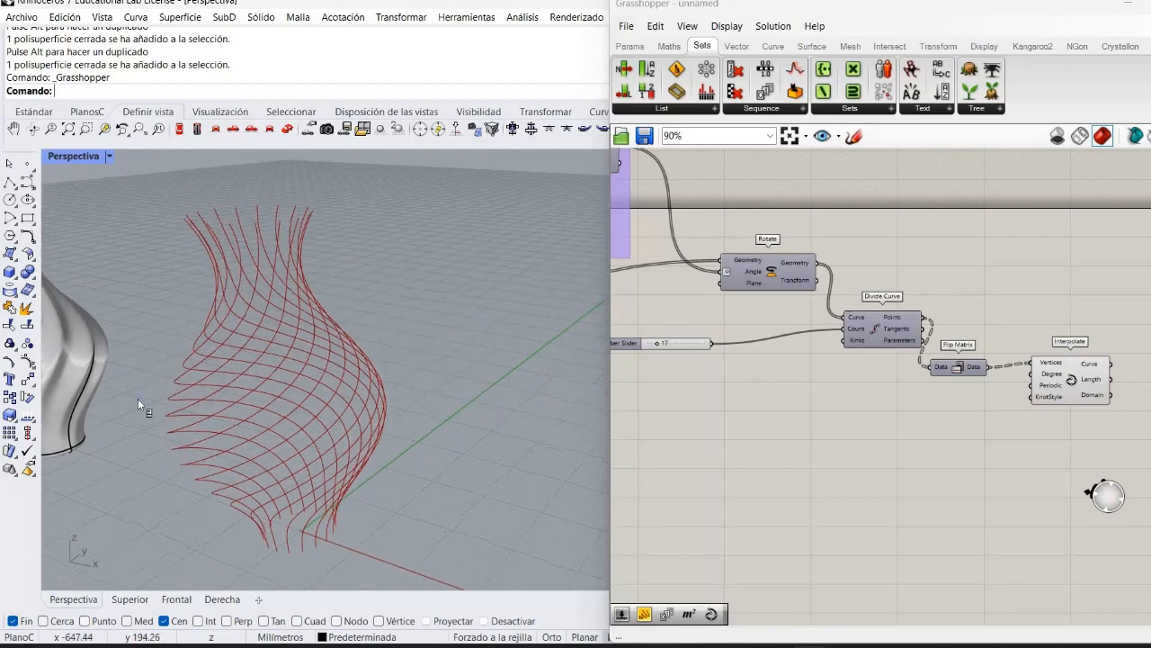
{"action": "right_click_drag", "start_coordinate": [206, 386], "coordinate": [484, 466]}
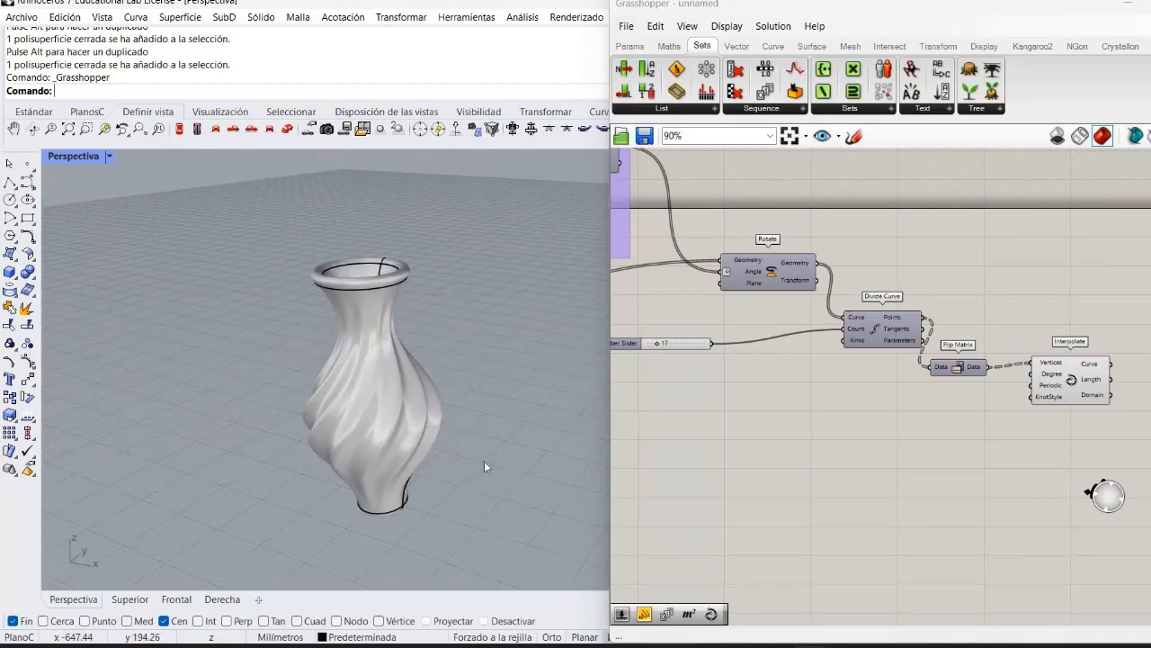
{"action": "scroll", "coordinate": [463, 471], "scroll_direction": "up", "scroll_amount": 5}
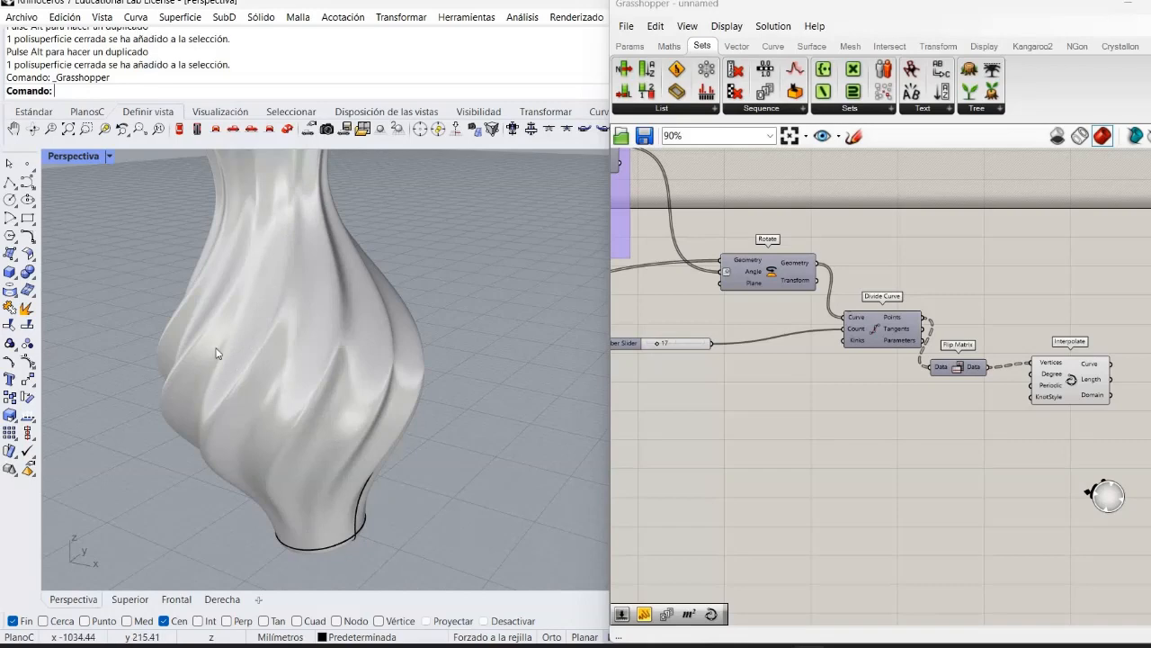
{"action": "scroll", "coordinate": [257, 221], "scroll_direction": "down", "scroll_amount": 4}
{"action": "scroll", "coordinate": [222, 310], "scroll_direction": "up", "scroll_amount": 4}
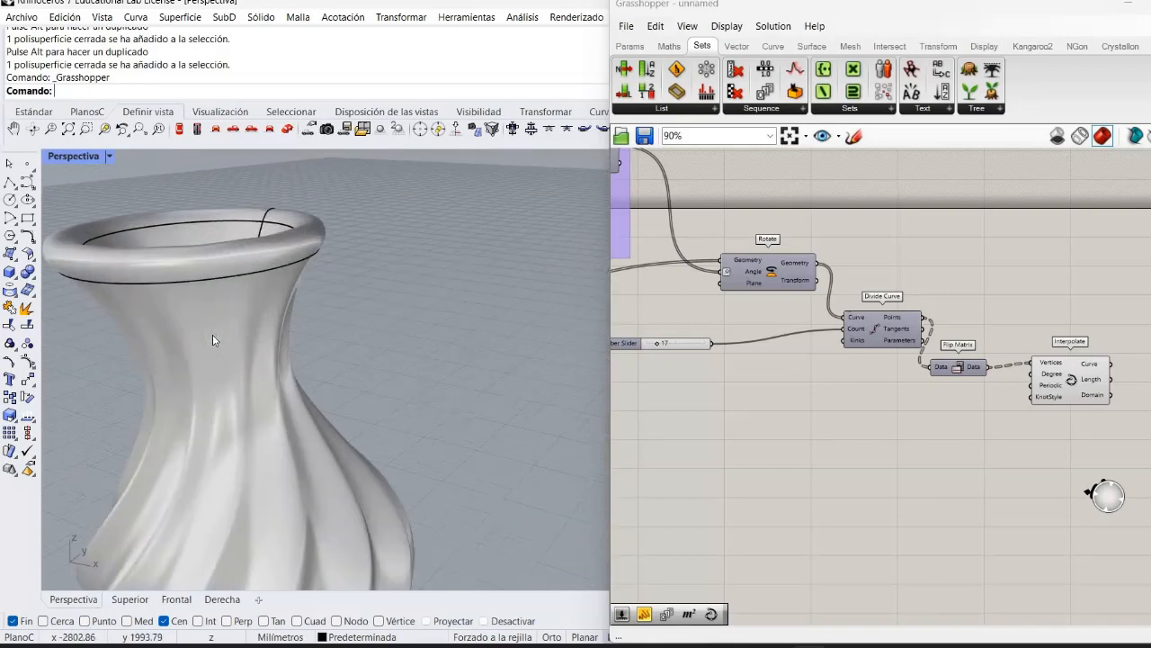